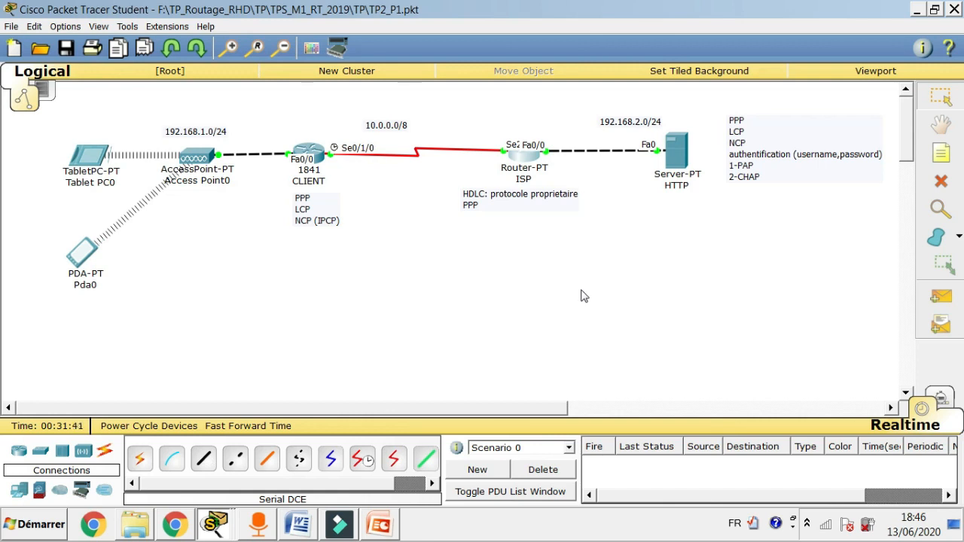
# Run 'sh run' on the CLIENT router's command line.
pyautogui.click(299, 526)
pyautogui.click(316, 156)
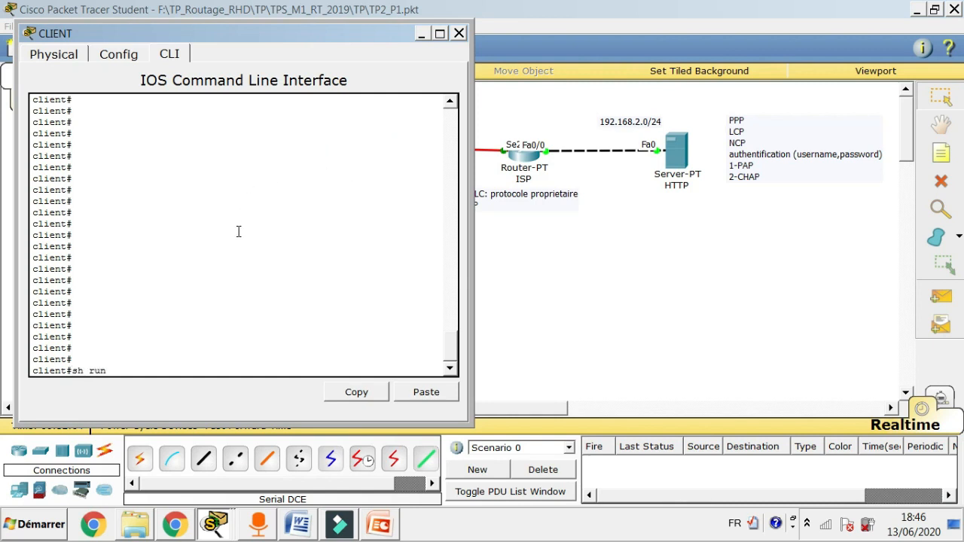
pyautogui.write('sh run')
pyautogui.press('Return')
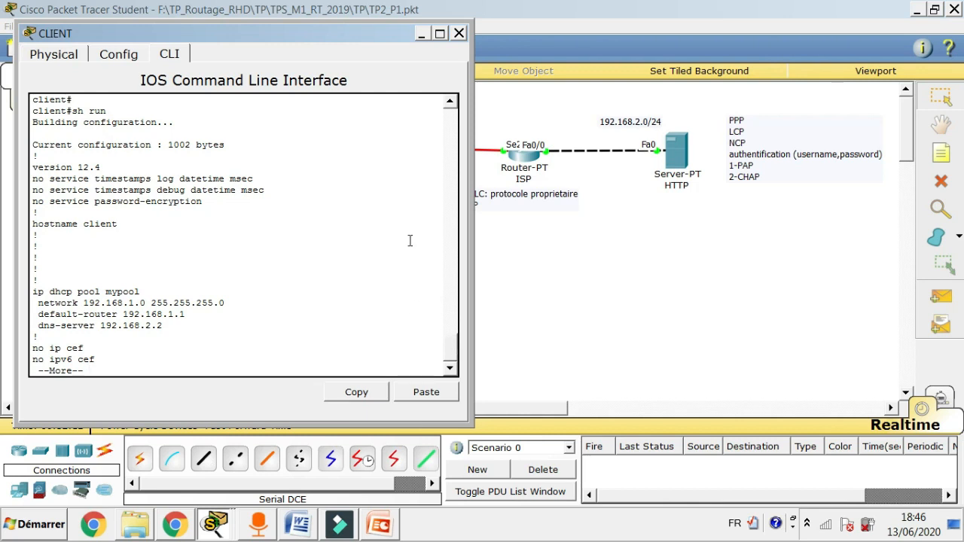
# Page through CLIENT's running configuration toward the Serial0/1/0 PPP PAP settings.
pyautogui.moveTo(302, 27); pyautogui.dragTo(693, 25)
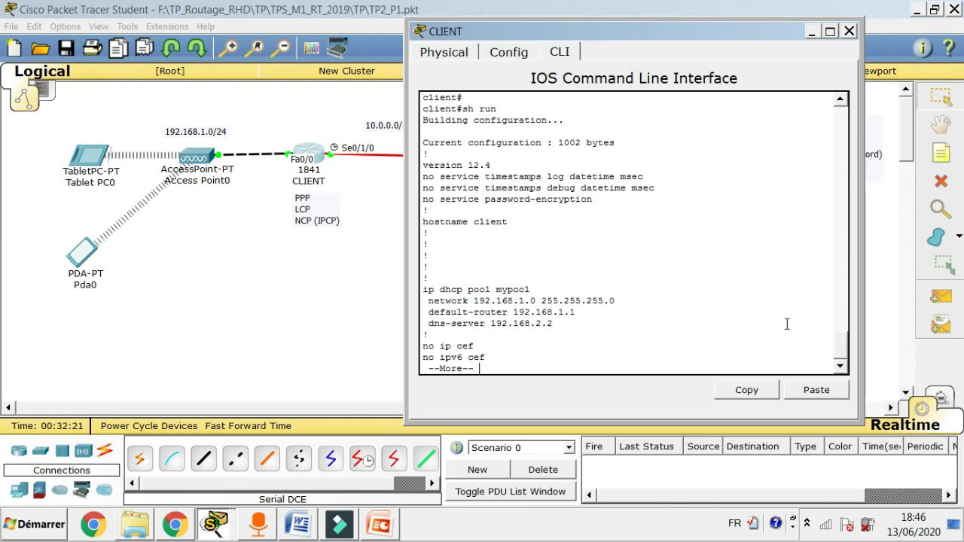
pyautogui.press('space')
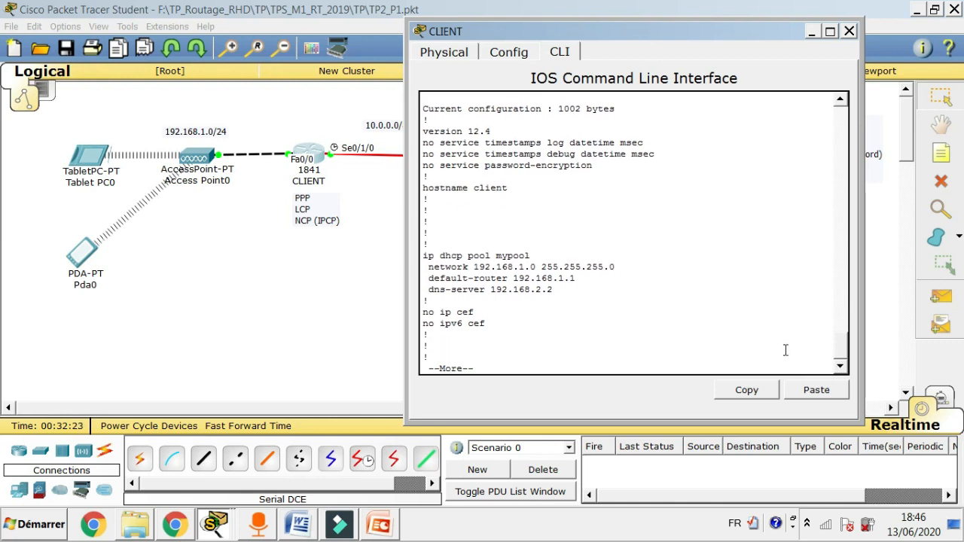
pyautogui.press('space')
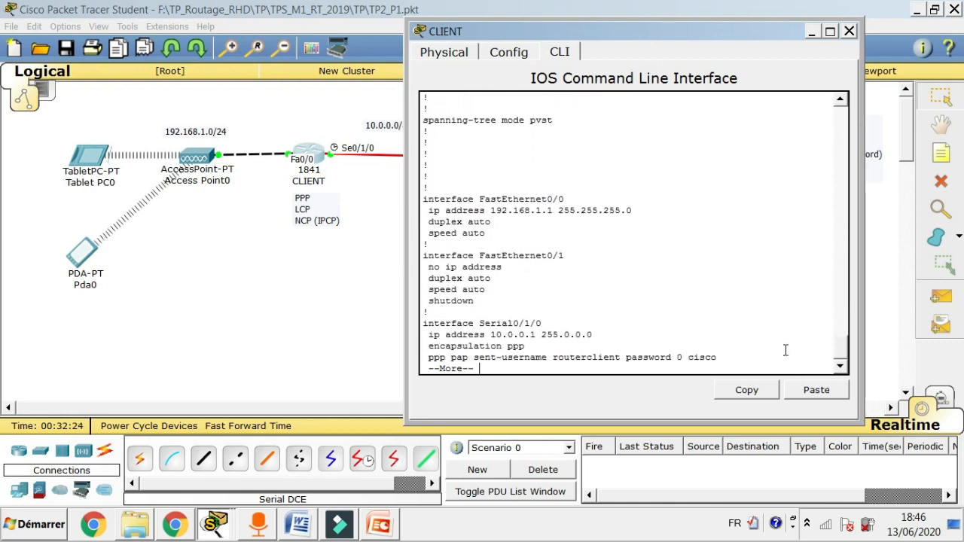
pyautogui.press('Return')
pyautogui.press('Return')
pyautogui.press('Return')
pyautogui.press('Return')
pyautogui.press('Return')
pyautogui.press('Return')
pyautogui.press('Return')
pyautogui.press('Return')
pyautogui.press('Return')
pyautogui.press('Return')
pyautogui.press('Return')
pyautogui.press('Return')
pyautogui.press('Return')
pyautogui.press('Return')
pyautogui.press('Return')
pyautogui.press('Return')
pyautogui.press('Return')
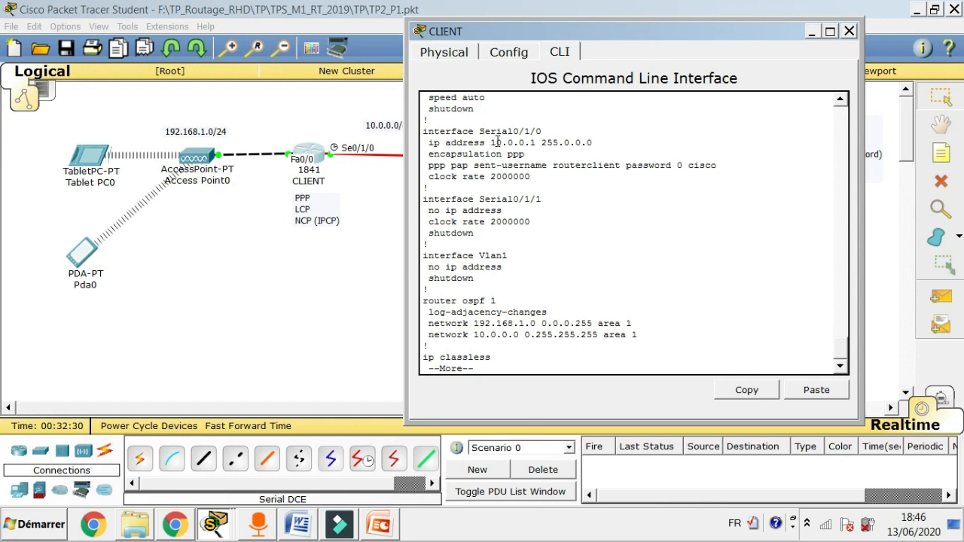
# Review CLIENT's configuration in a maximized console, then restore the window.
pyautogui.click(831, 32)
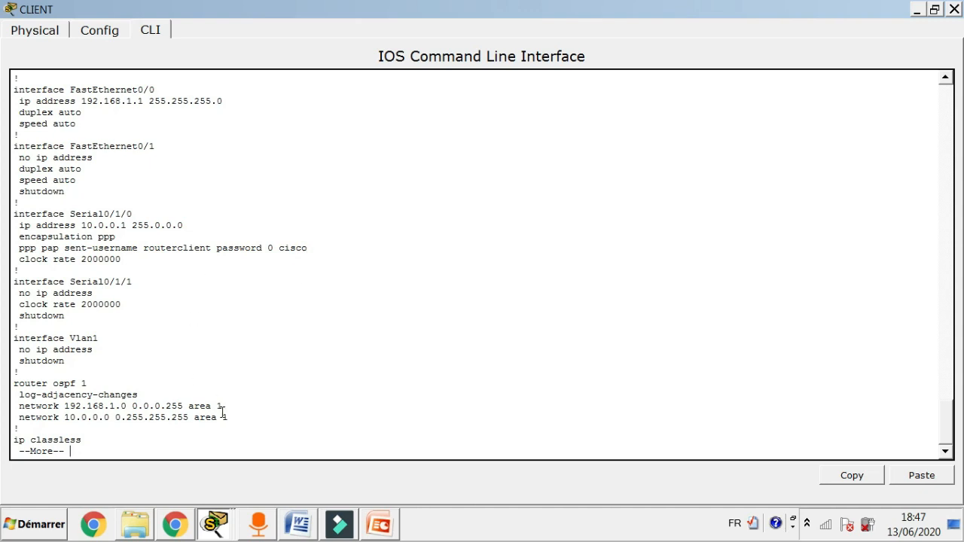
pyautogui.click(934, 9)
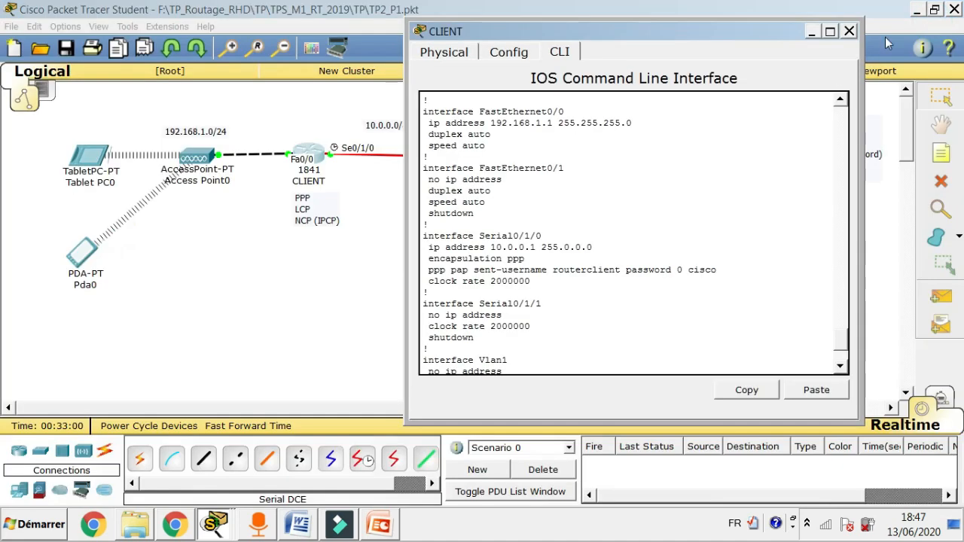
pyautogui.click(320, 271)
pyautogui.click(529, 163)
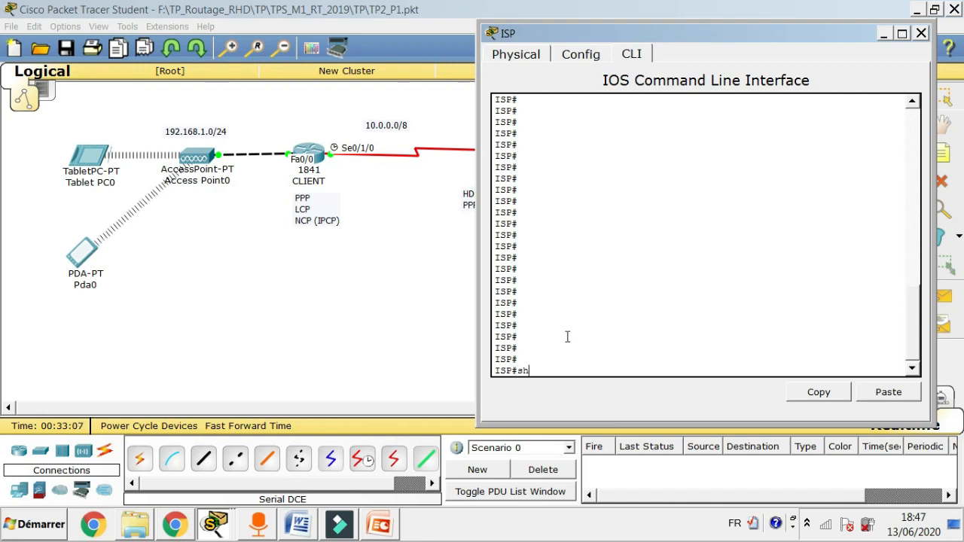
# Run 'sh run' on ISP and page to Serial2/0 at 10.0.0.2 with PPP PAP authentication.
pyautogui.press('Return')
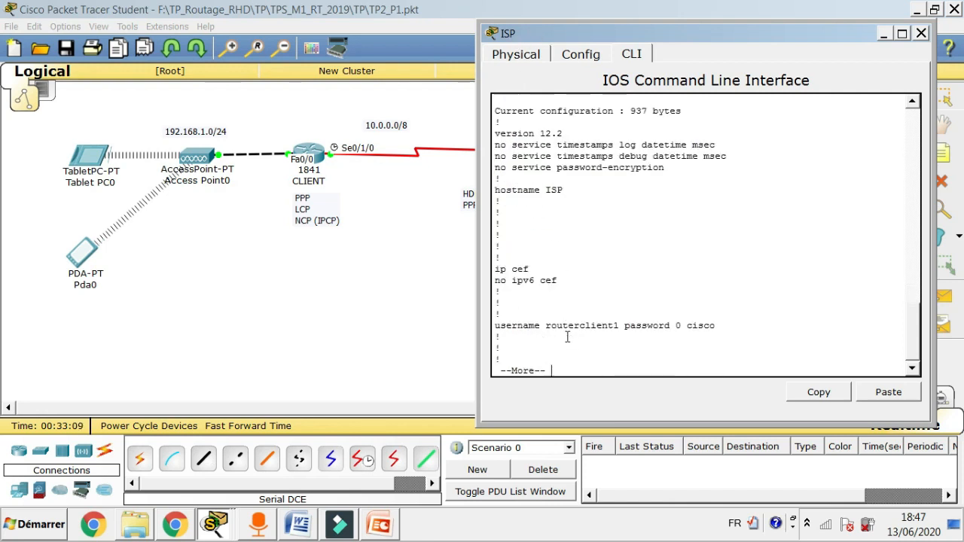
pyautogui.press('space')
pyautogui.press('space')
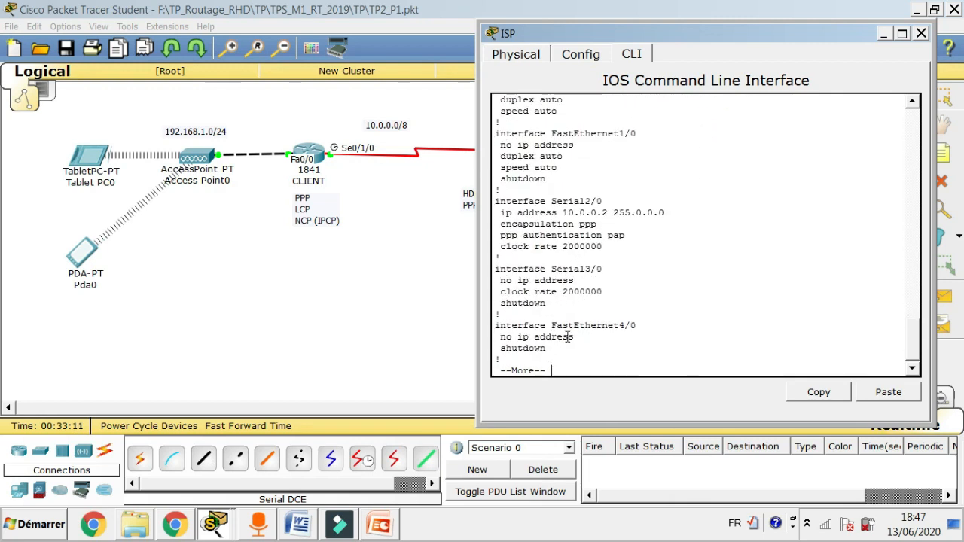
pyautogui.press('Return')
pyautogui.press('Return')
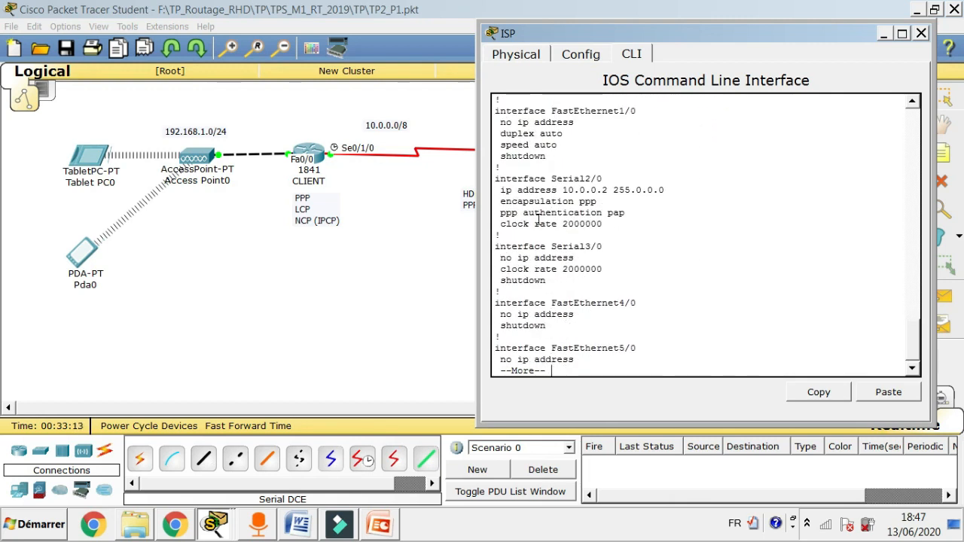
pyautogui.click(902, 33)
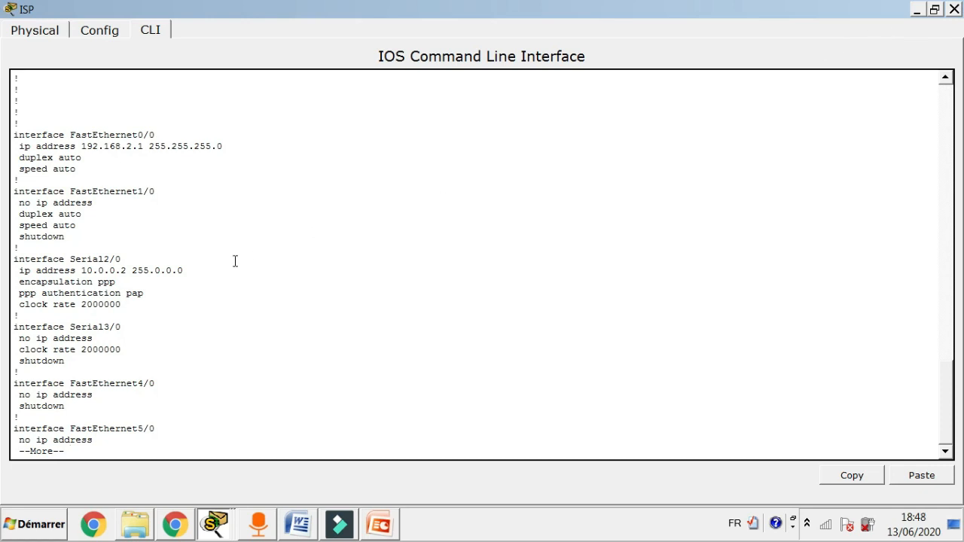
pyautogui.click(937, 9)
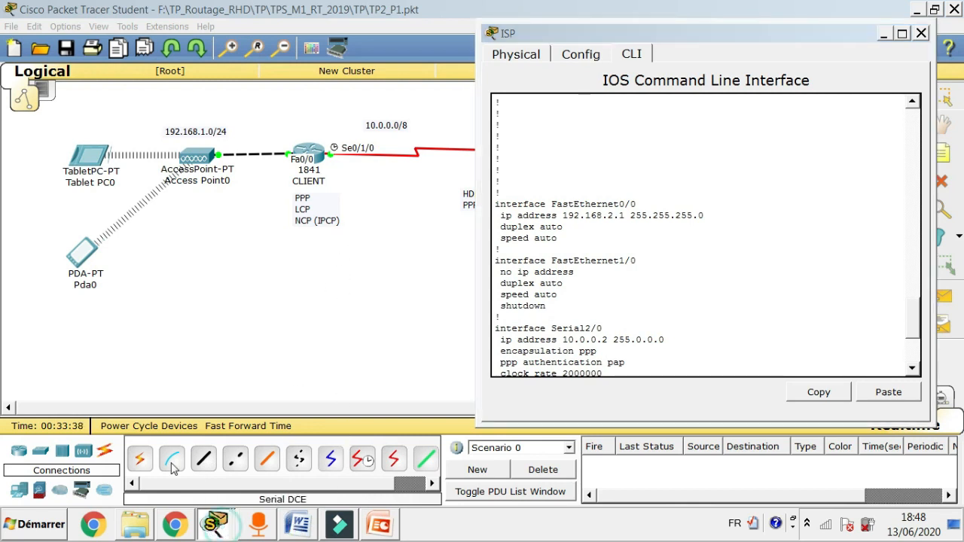
pyautogui.click(127, 457)
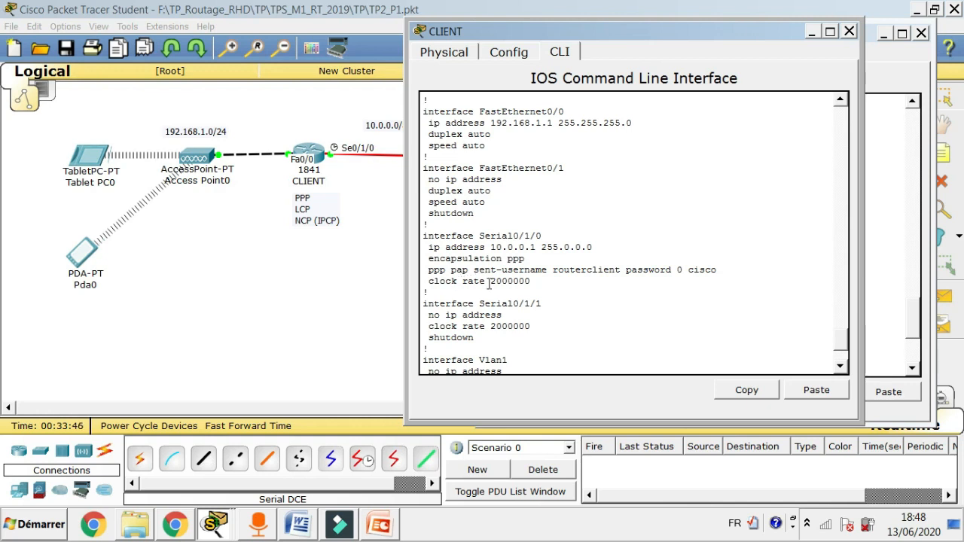
# Page CLIENT's running configuration listing through to its end.
pyautogui.moveTo(612, 33); pyautogui.dragTo(694, 28)
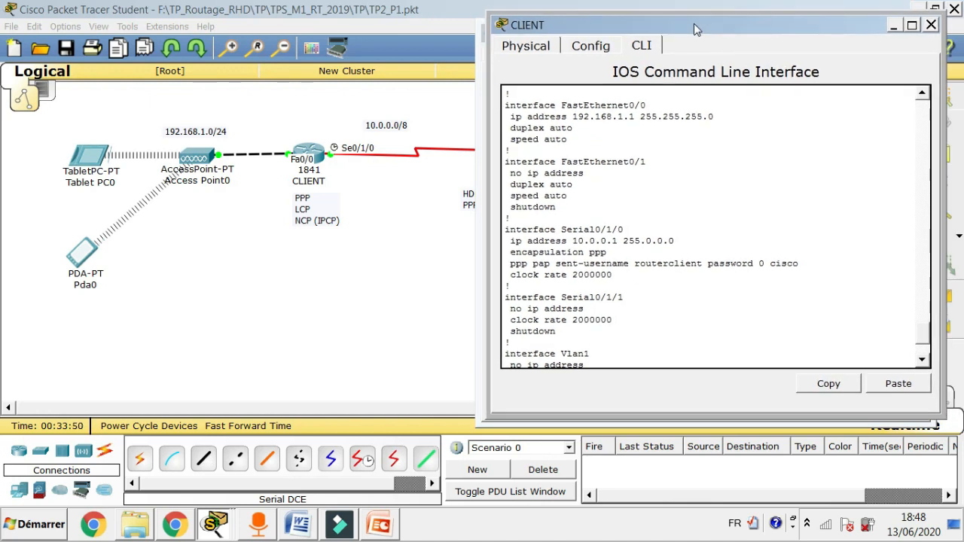
pyautogui.click(361, 466)
pyautogui.moveTo(724, 29); pyautogui.dragTo(385, 19)
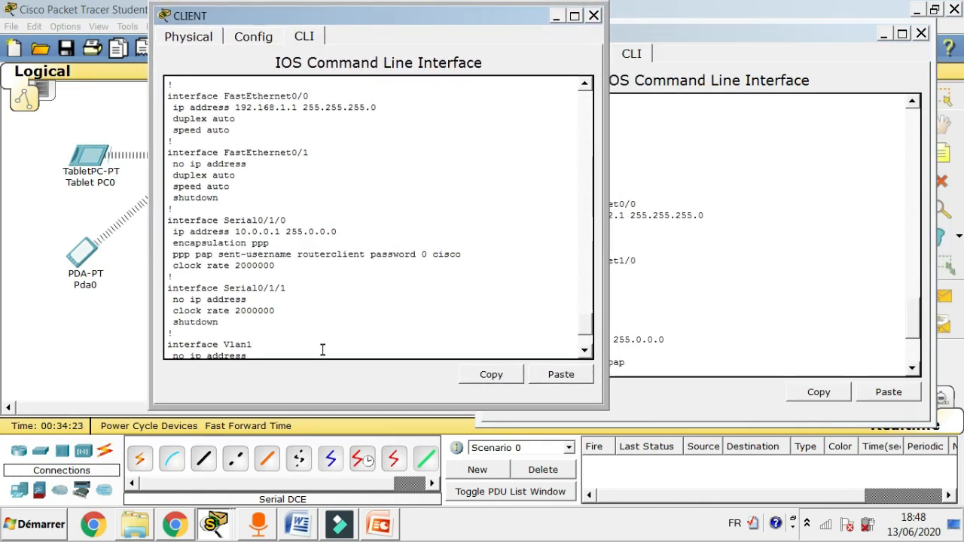
pyautogui.click(318, 344)
pyautogui.press('Return')
pyautogui.press('Return')
pyautogui.press('Return')
pyautogui.press('Return')
pyautogui.press('Return')
pyautogui.press('Return')
pyautogui.press('Return')
pyautogui.press('Return')
pyautogui.press('Return')
pyautogui.press('Return')
pyautogui.press('Return')
pyautogui.press('Return')
pyautogui.press('Return')
pyautogui.press('Return')
pyautogui.press('Return')
pyautogui.press('Return')
pyautogui.press('Return')
pyautogui.press('Return')
pyautogui.press('Return')
pyautogui.press('Return')
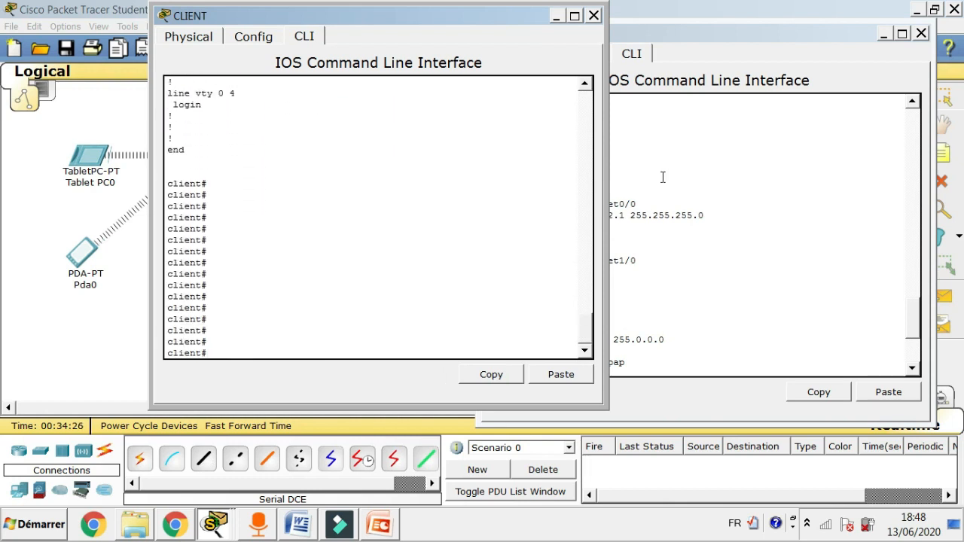
# Close both the ISP and CLIENT router consoles.
pyautogui.moveTo(413, 22); pyautogui.dragTo(273, 38)
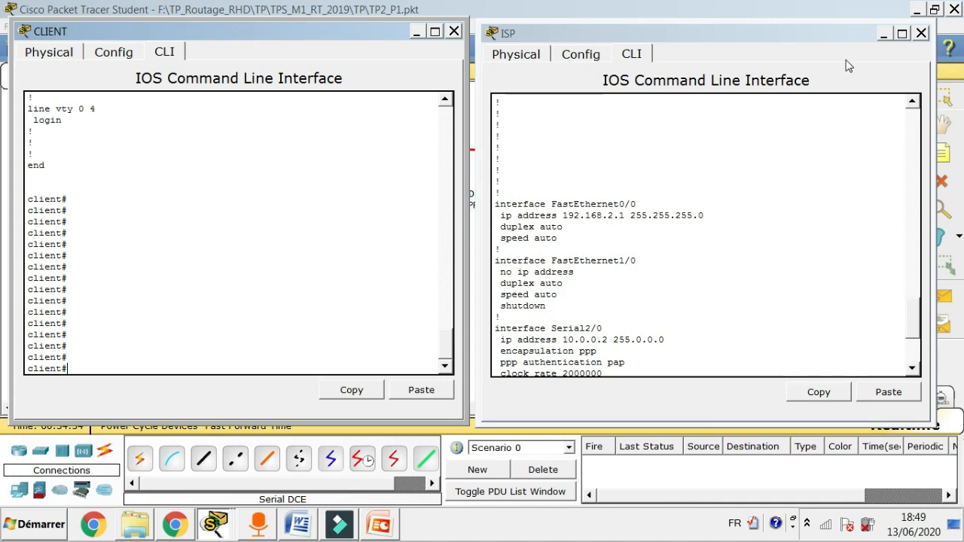
pyautogui.click(923, 34)
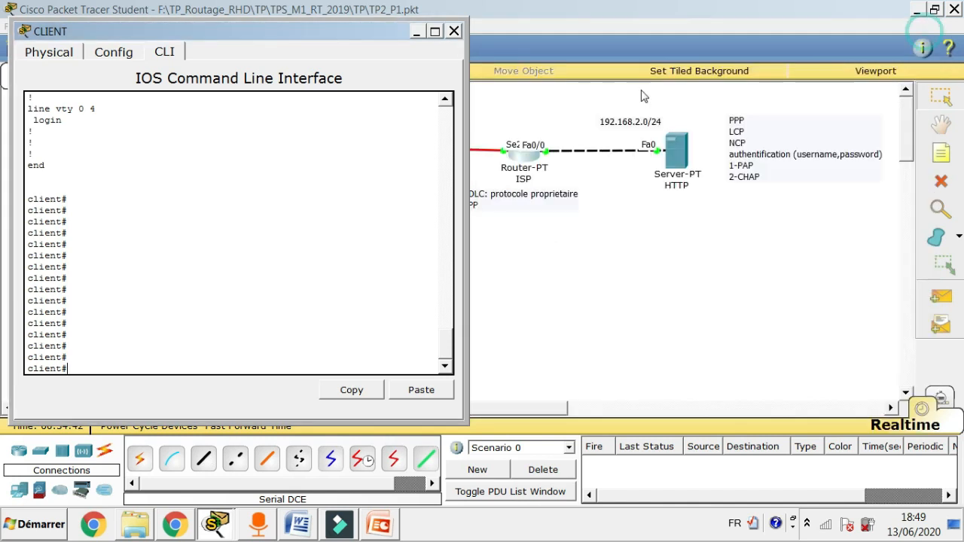
pyautogui.click(454, 30)
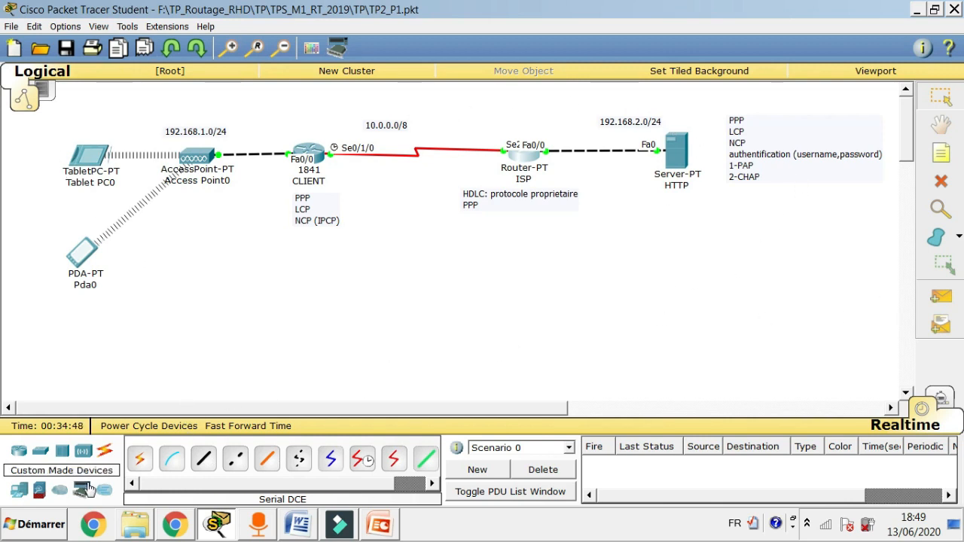
# Add two generic routers, Router2 below CLIENT and Router3 below ISP.
pyautogui.click(19, 452)
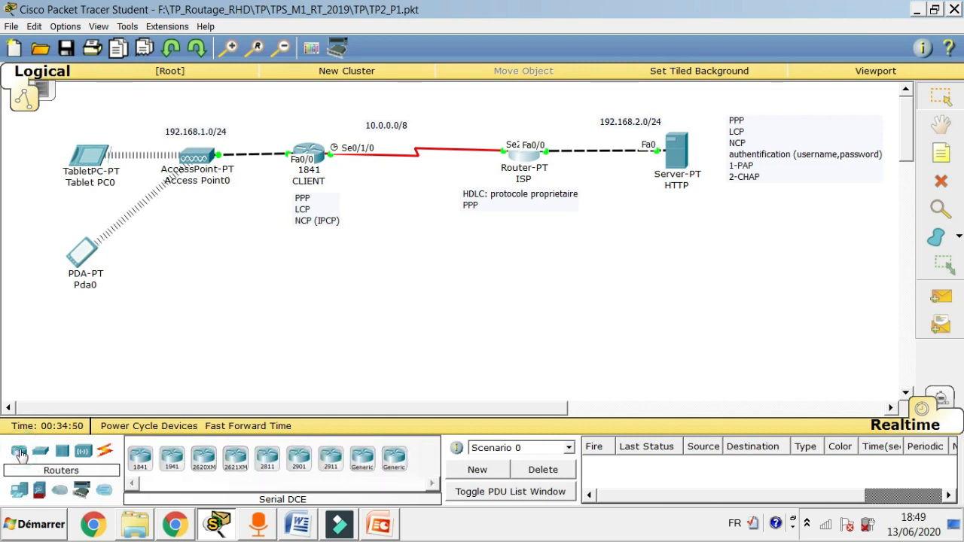
pyautogui.moveTo(362, 461); pyautogui.dragTo(315, 327)
pyautogui.moveTo(363, 460); pyautogui.dragTo(515, 338)
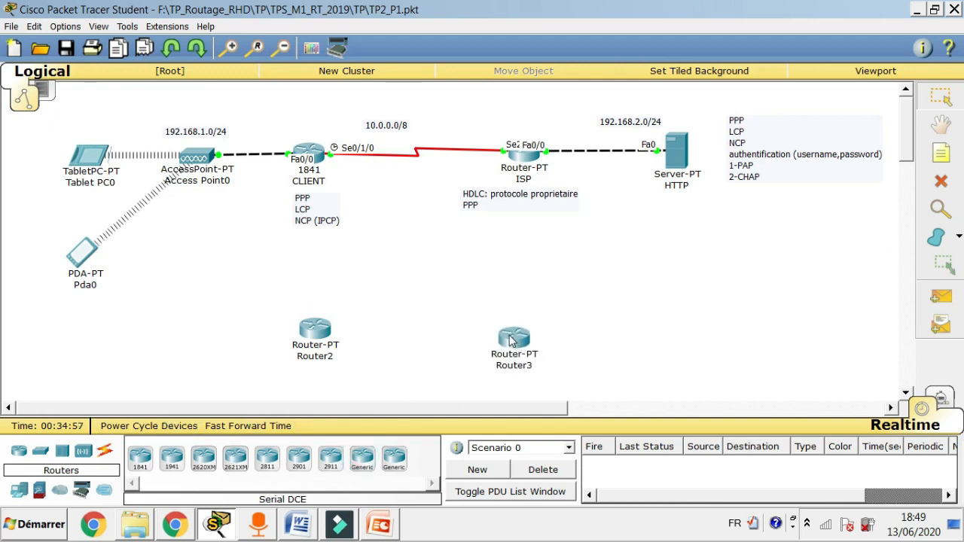
# Draw a horizontal dividing line across the canvas above the new routers.
pyautogui.click(959, 238)
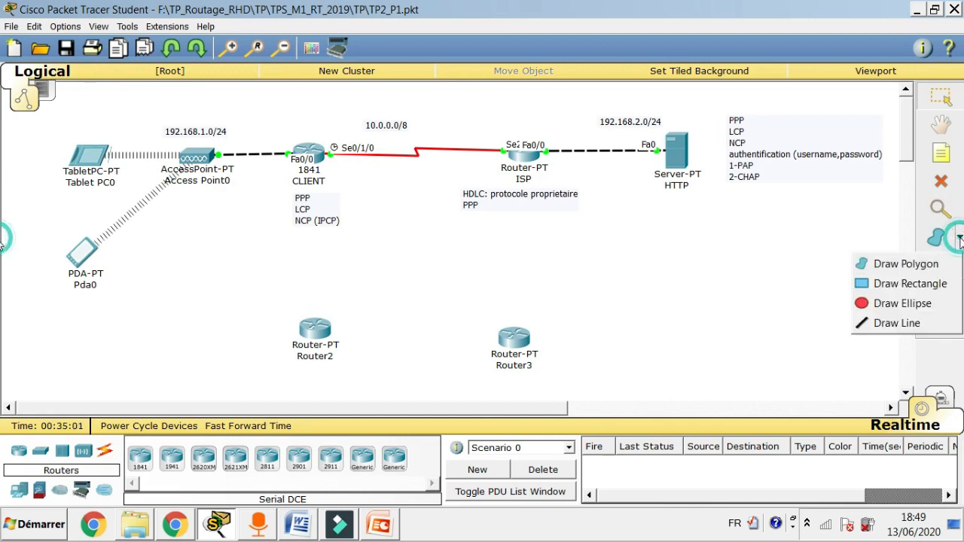
pyautogui.click(895, 330)
pyautogui.click(392, 114)
pyautogui.moveTo(33, 303)
pyautogui.mouseDown()
pyautogui.moveTo(771, 291)
pyautogui.moveTo(866, 307)
pyautogui.mouseUp()
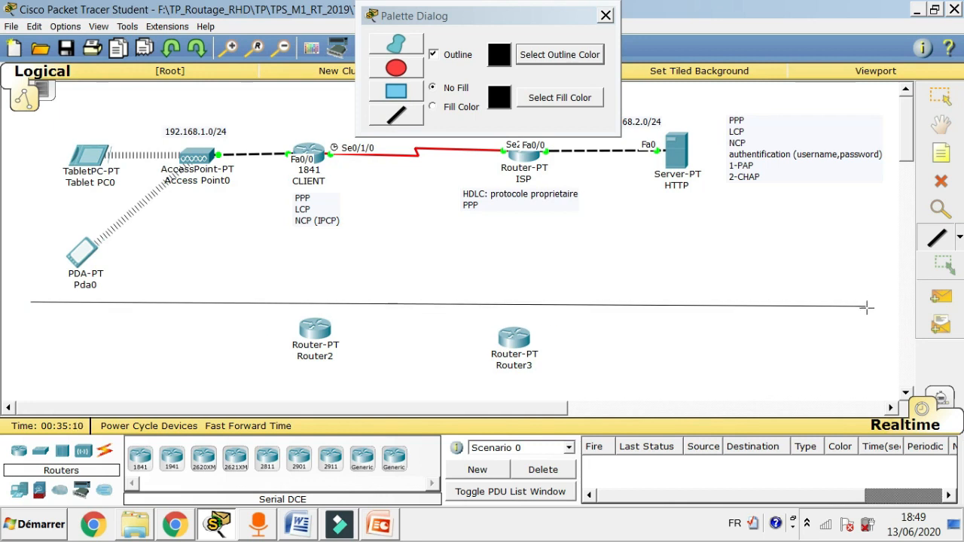
pyautogui.click(608, 21)
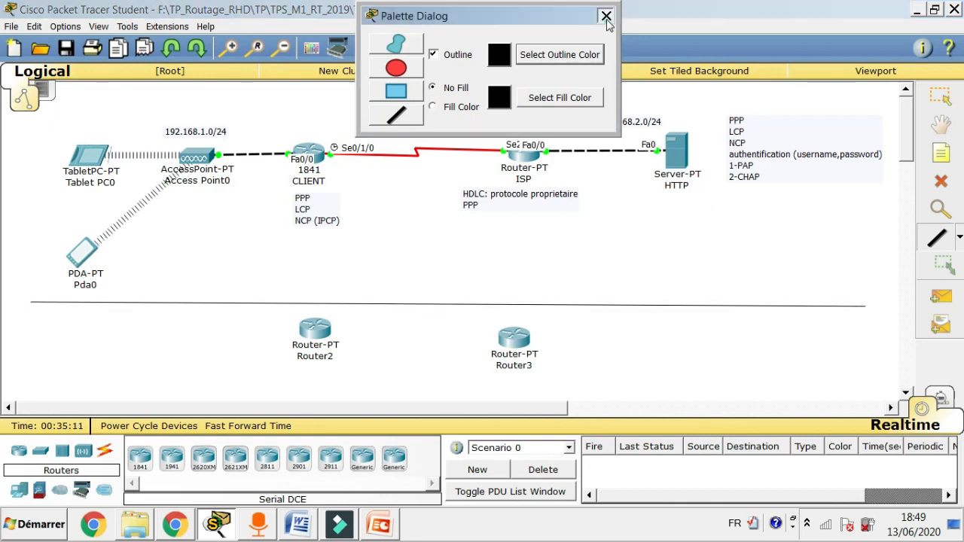
pyautogui.click(940, 92)
# Nudge the dividing line, Router2 and Router3 into final position.
pyautogui.click(424, 305)
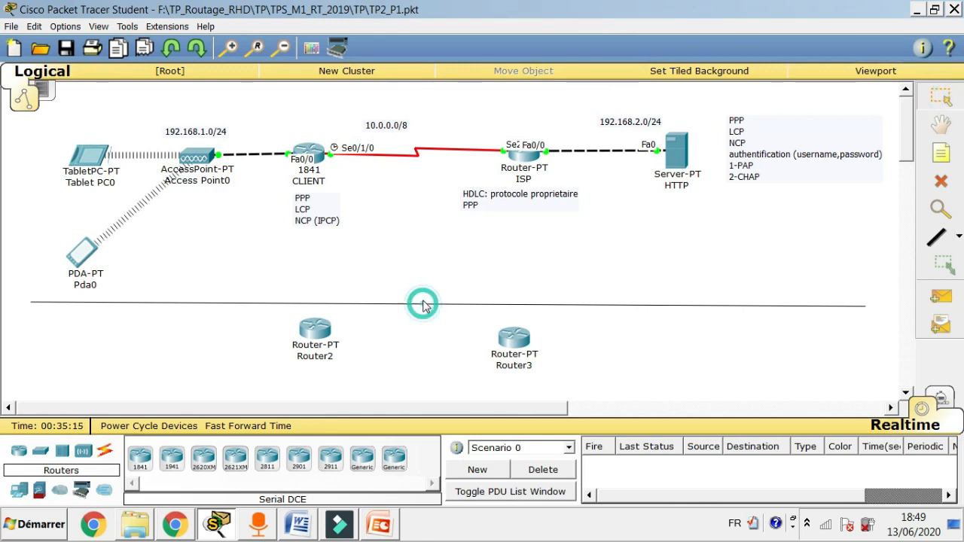
pyautogui.moveTo(423, 303); pyautogui.dragTo(421, 299)
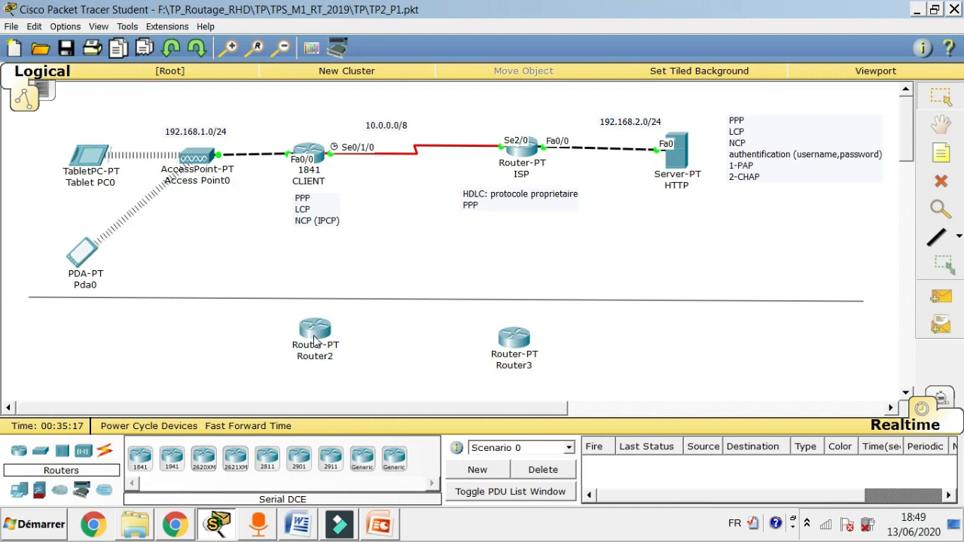
pyautogui.moveTo(315, 341); pyautogui.dragTo(318, 349)
pyautogui.moveTo(520, 340); pyautogui.dragTo(528, 338)
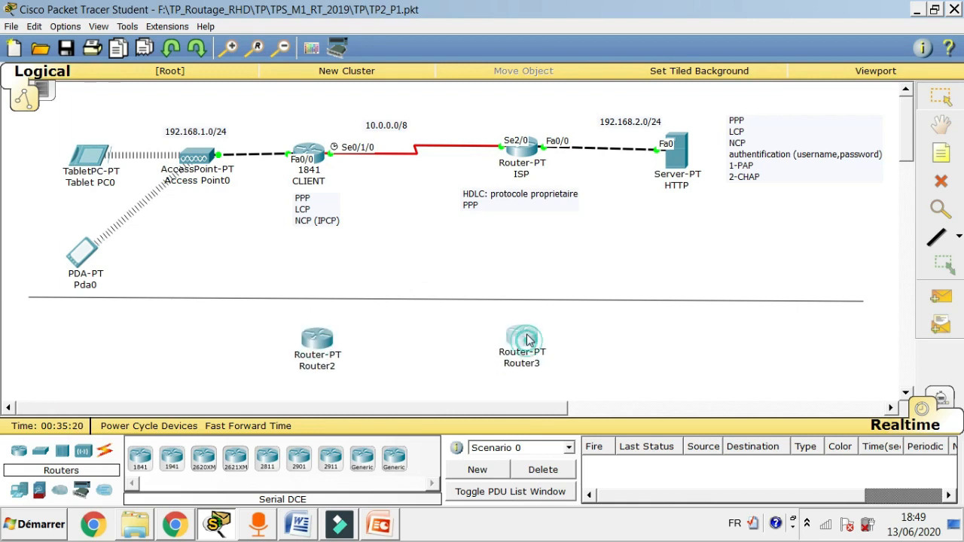
# Edit the device labels so Router2 reads R1 and Router3 reads R2.
pyautogui.click(329, 368)
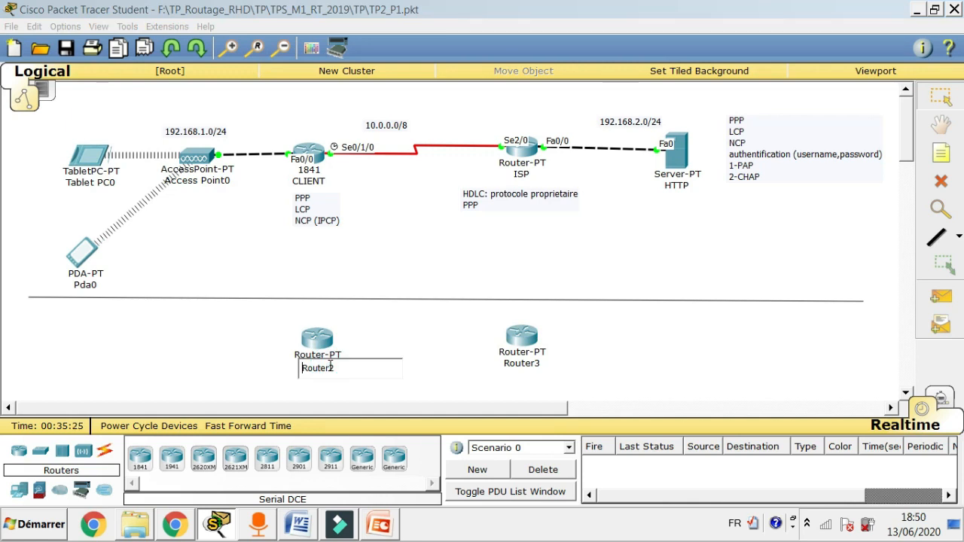
pyautogui.write('1')
pyautogui.press('Delete')
pyautogui.press('Delete')
pyautogui.press('Delete')
pyautogui.press('Delete')
pyautogui.press('Delete')
pyautogui.press('Delete')
pyautogui.click(664, 355)
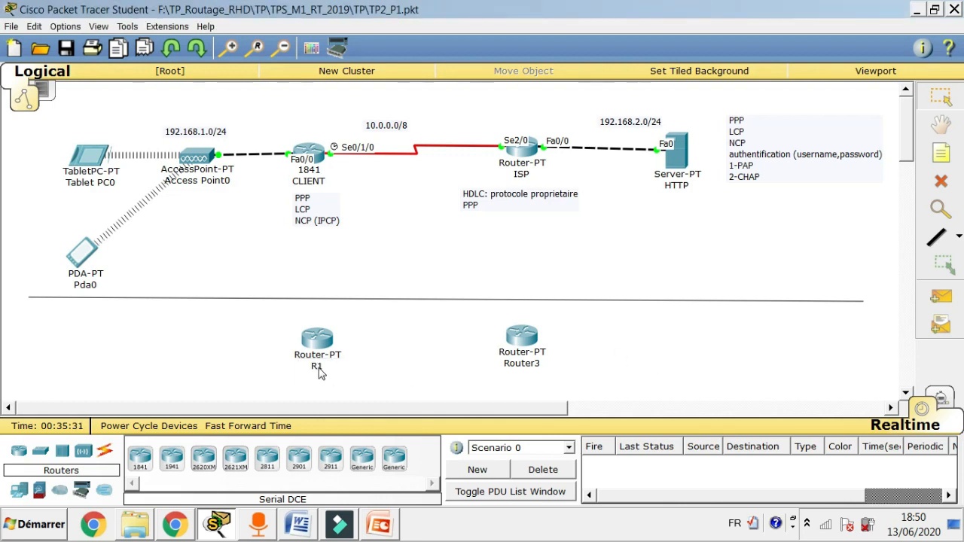
pyautogui.click(512, 365)
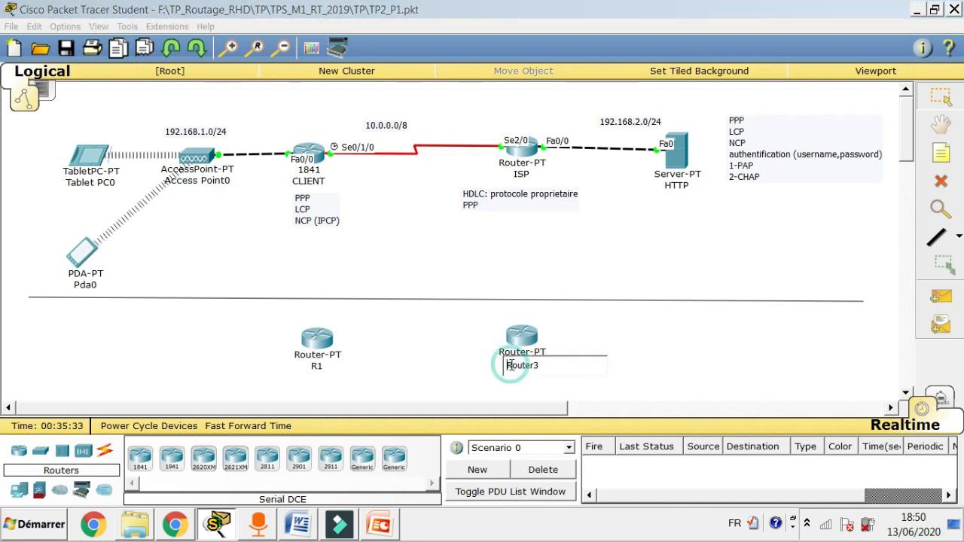
pyautogui.write('2')
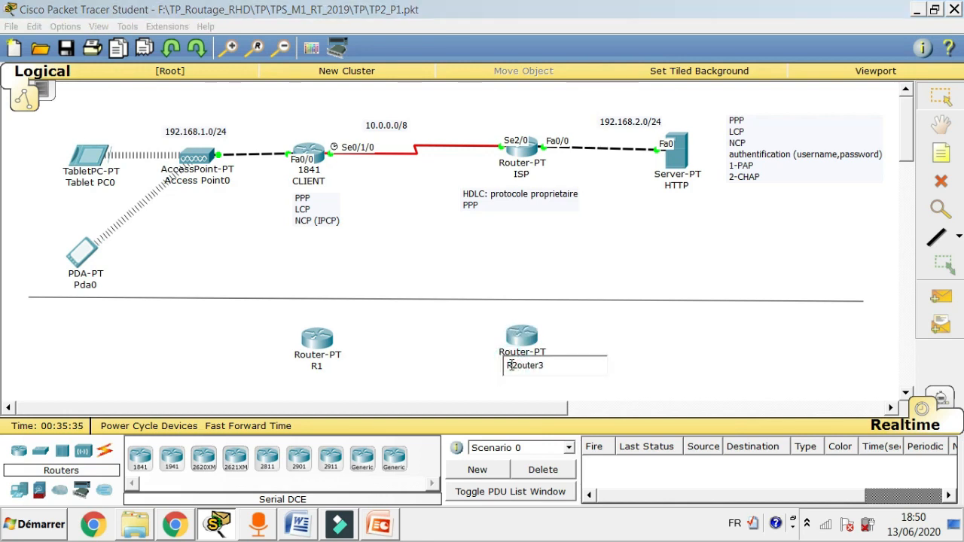
pyautogui.press('Delete')
pyautogui.press('Delete')
pyautogui.press('Delete')
pyautogui.press('Delete')
pyautogui.press('Delete')
pyautogui.press('Delete')
pyautogui.click(755, 329)
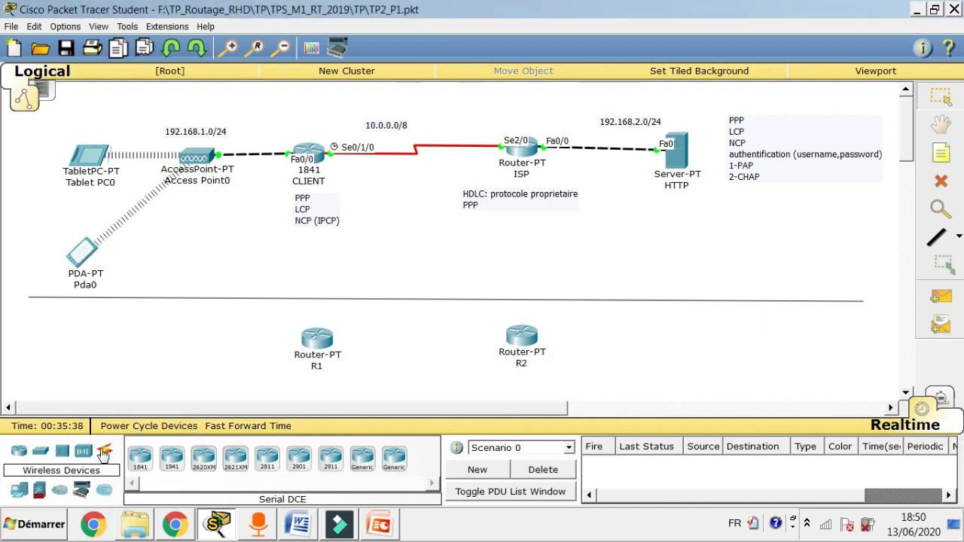
# Run a Serial DCE cable from R1's Serial2/0 to R2's Serial2/0.
pyautogui.click(104, 456)
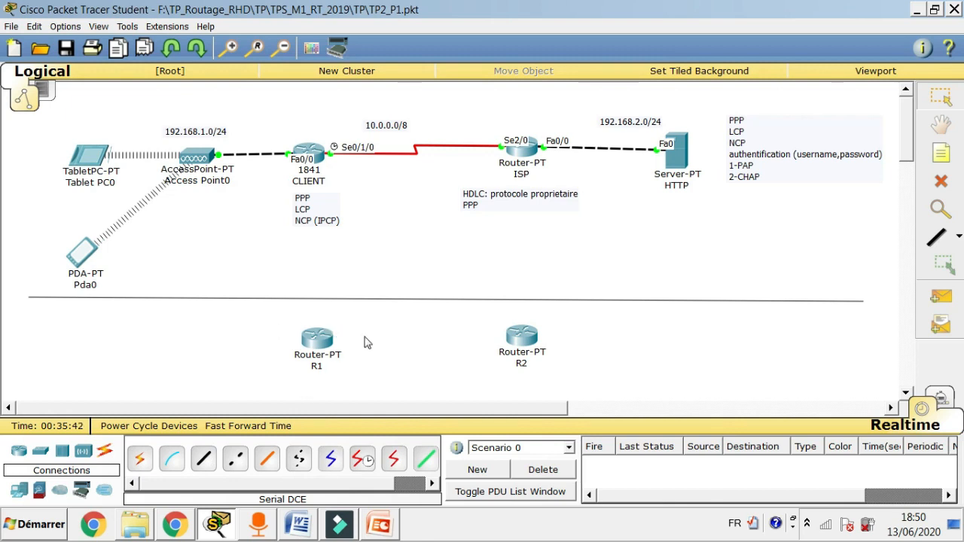
pyautogui.click(360, 461)
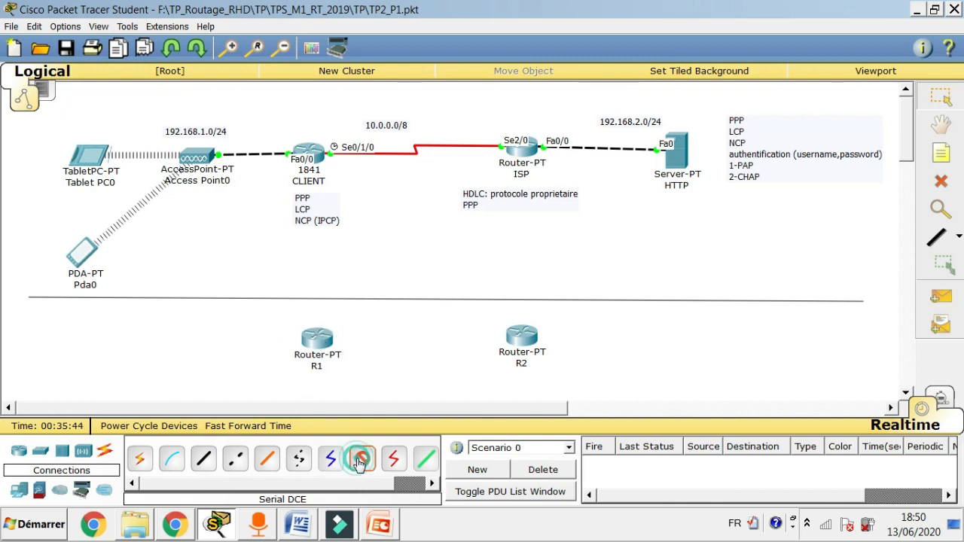
pyautogui.click(330, 341)
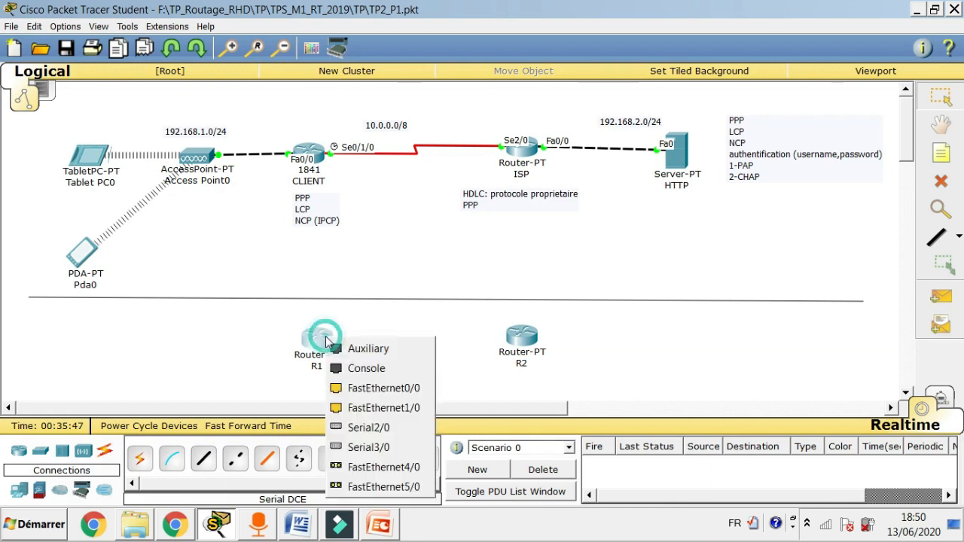
pyautogui.click(368, 428)
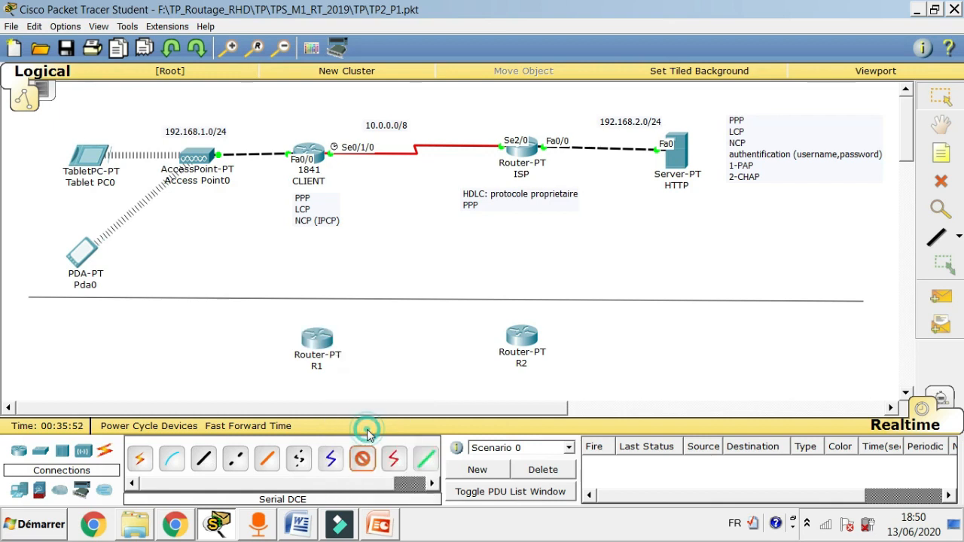
pyautogui.click(526, 338)
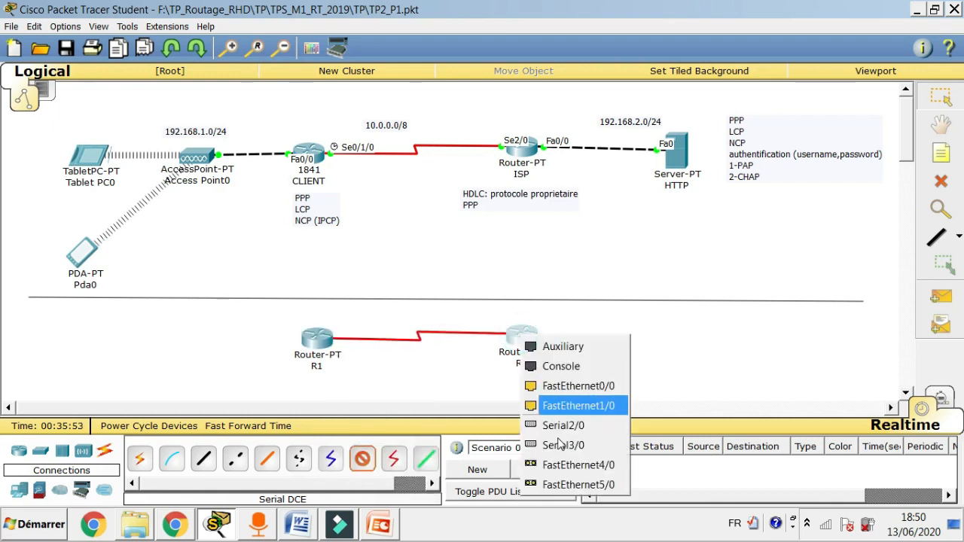
pyautogui.click(565, 426)
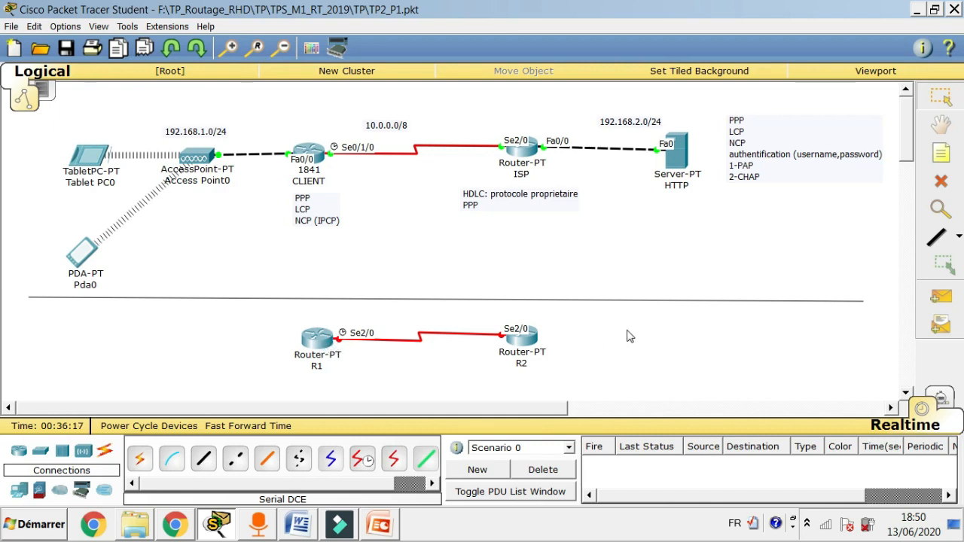
pyautogui.click(323, 336)
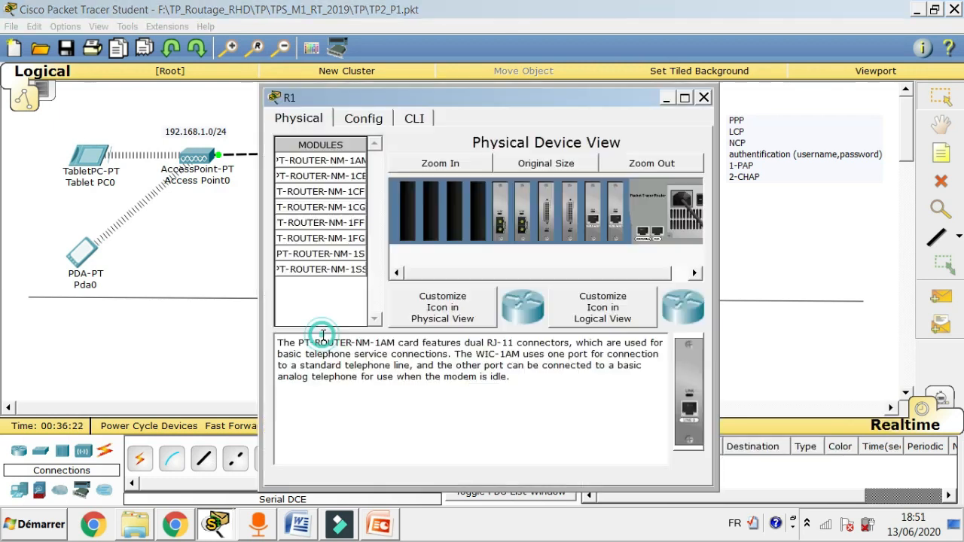
# On R1's CLI, decline initial setup, enter en and conf t, and set hostname R1.
pyautogui.click(414, 119)
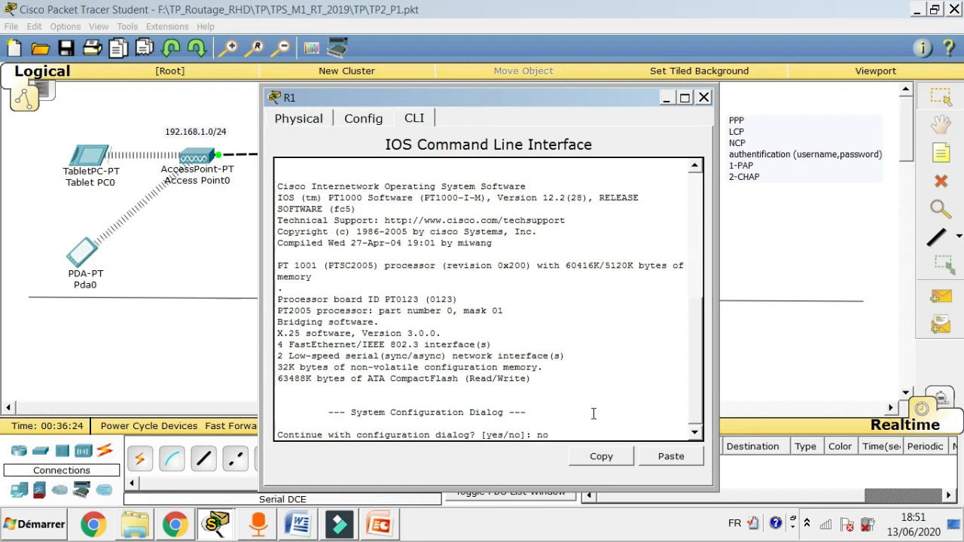
pyautogui.write('no')
pyautogui.press('Return')
pyautogui.press('Return')
pyautogui.press('Return')
pyautogui.press('Return')
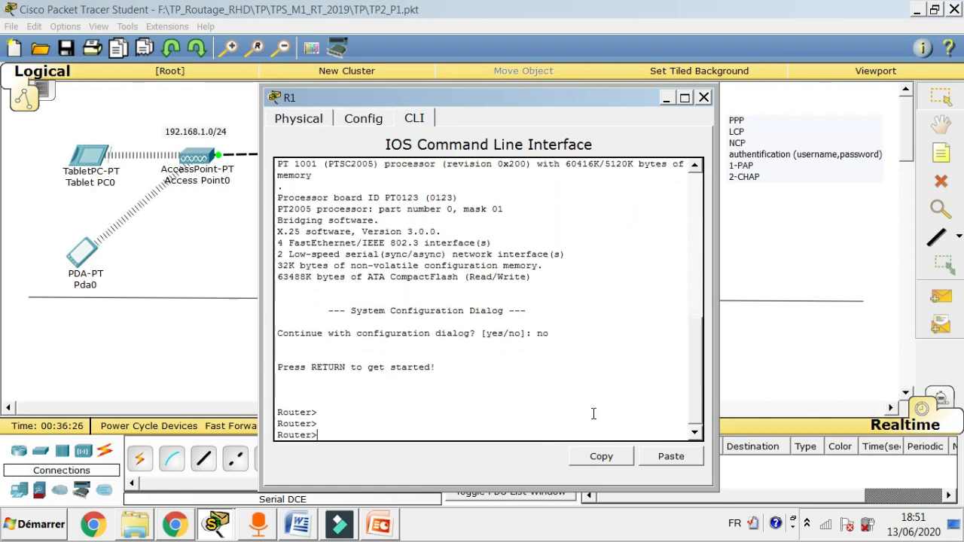
pyautogui.write('en')
pyautogui.press('Return')
pyautogui.press('Return')
pyautogui.press('Return')
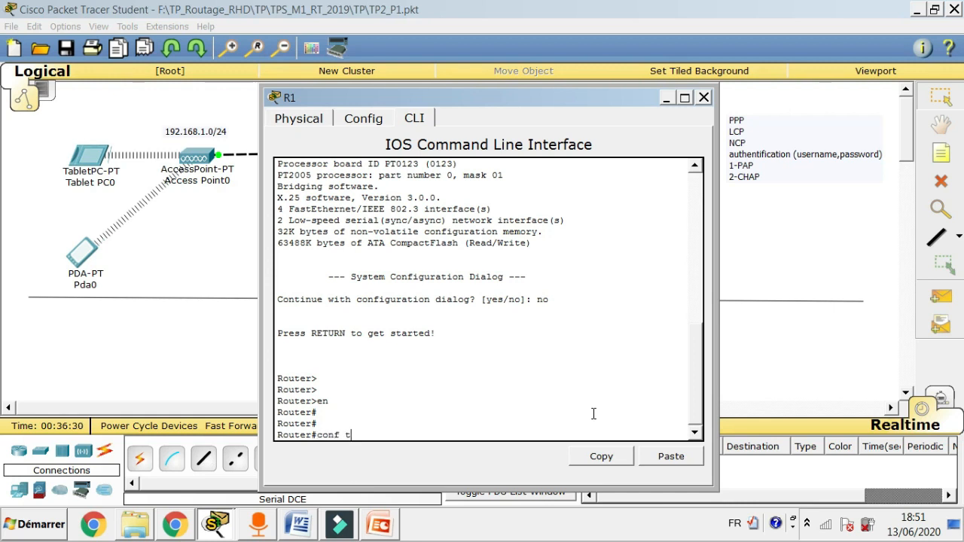
pyautogui.write('conf t')
pyautogui.press('Return')
pyautogui.press('Return')
pyautogui.press('Return')
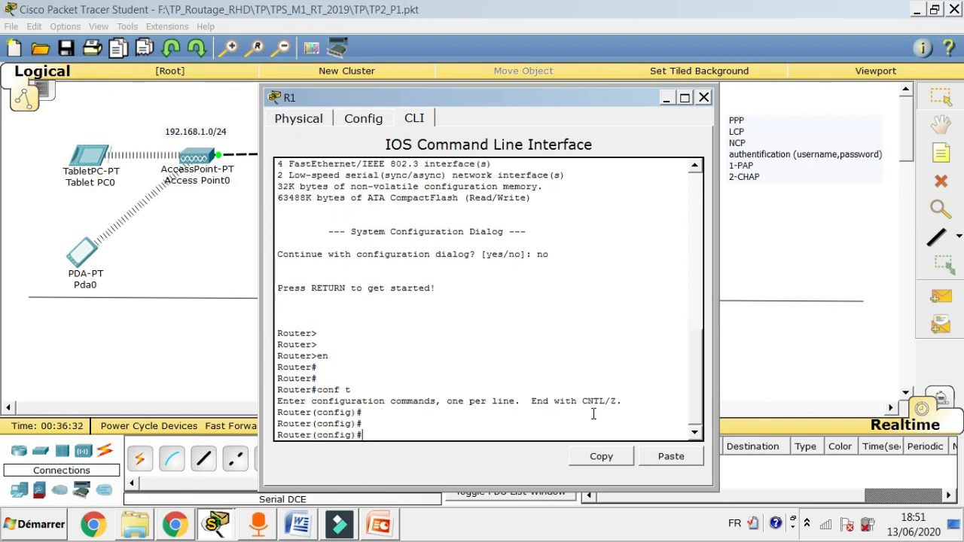
pyautogui.write('host R1')
pyautogui.press('Return')
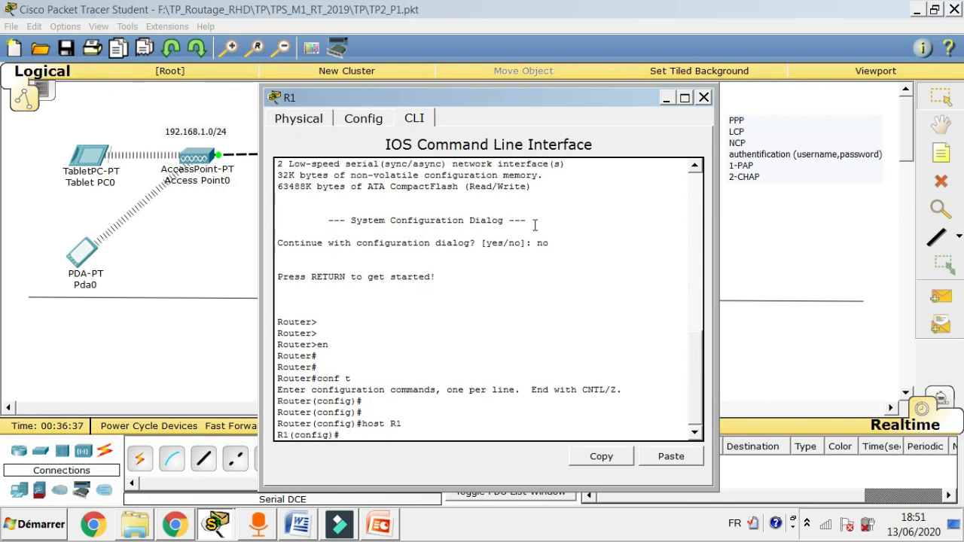
pyautogui.moveTo(531, 102); pyautogui.dragTo(313, 62)
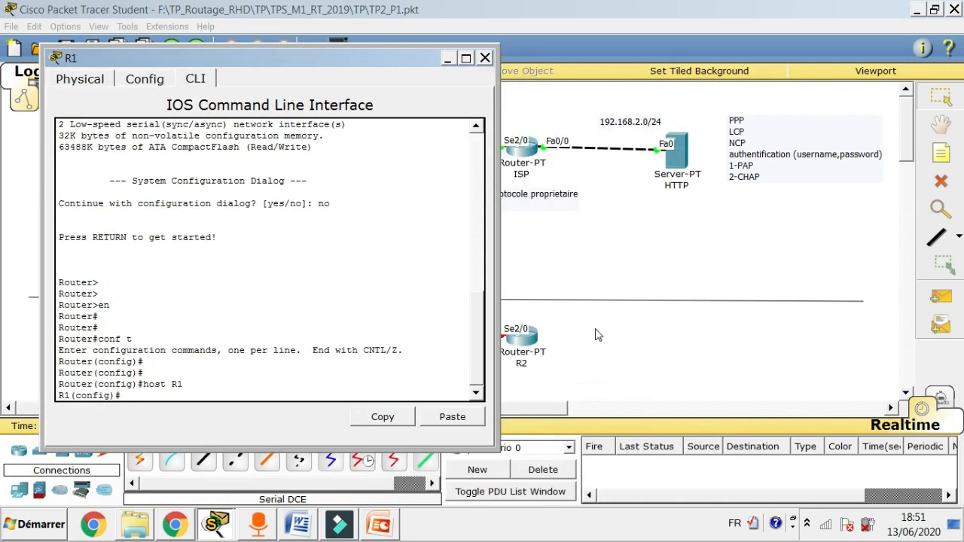
pyautogui.click(534, 342)
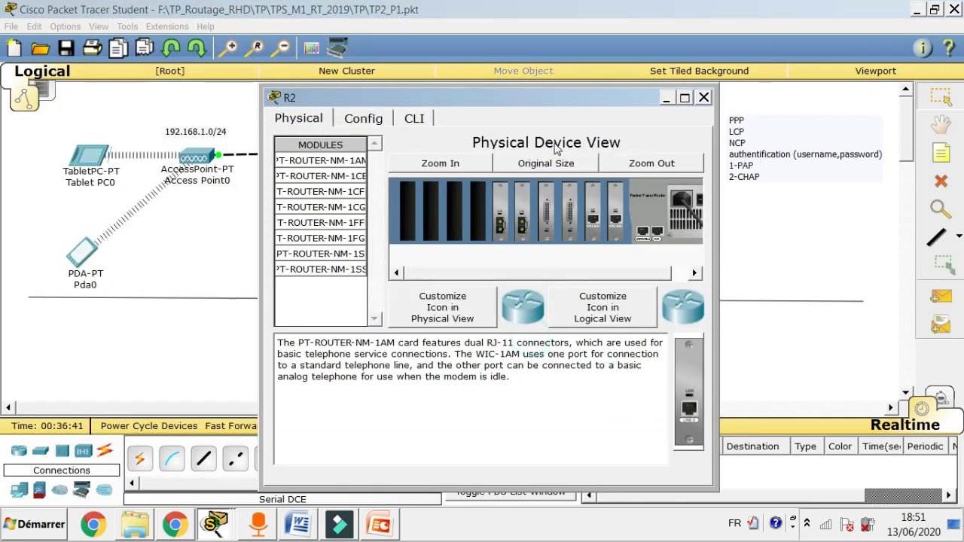
# On R2's CLI, decline initial setup, enable, enter conf t, and apply 'host R2'.
pyautogui.click(416, 118)
pyautogui.write('no')
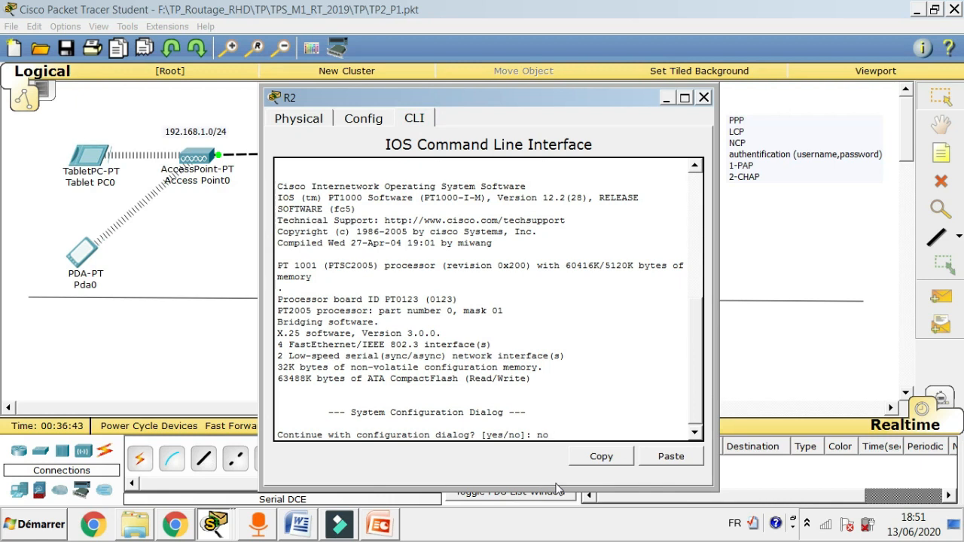
pyautogui.press('Return')
pyautogui.press('Return')
pyautogui.press('Return')
pyautogui.press('Return')
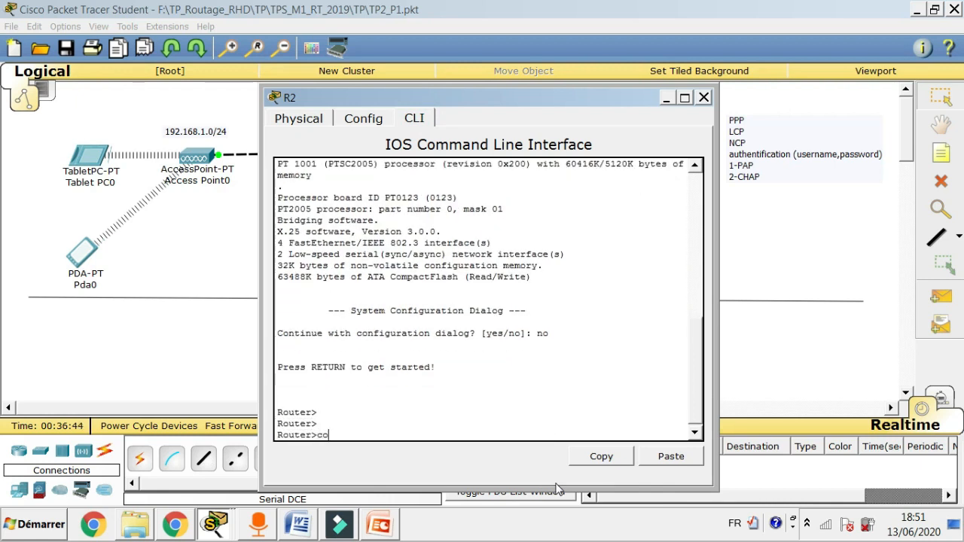
pyautogui.write('conf t')
pyautogui.press('Return')
pyautogui.press('Return')
pyautogui.press('Return')
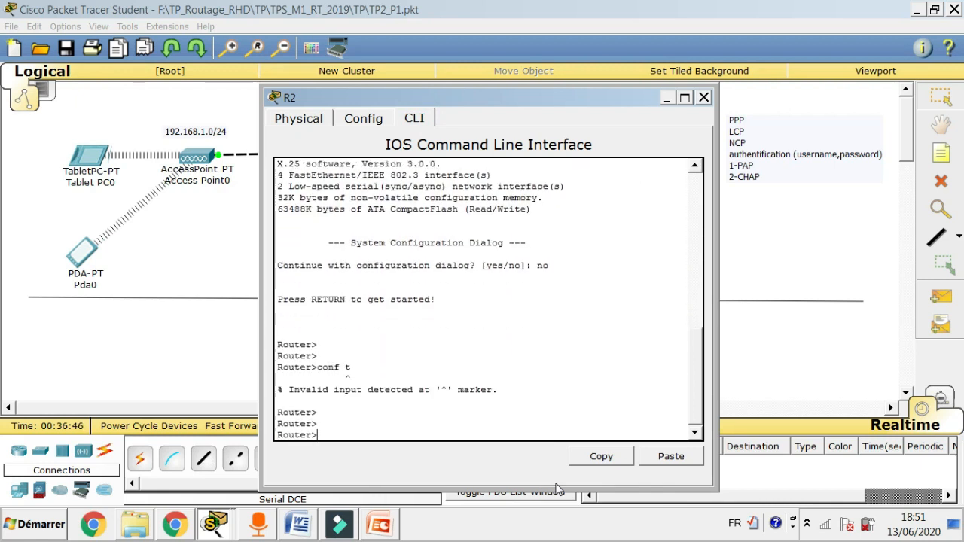
pyautogui.write('en')
pyautogui.press('Return')
pyautogui.press('Return')
pyautogui.press('Return')
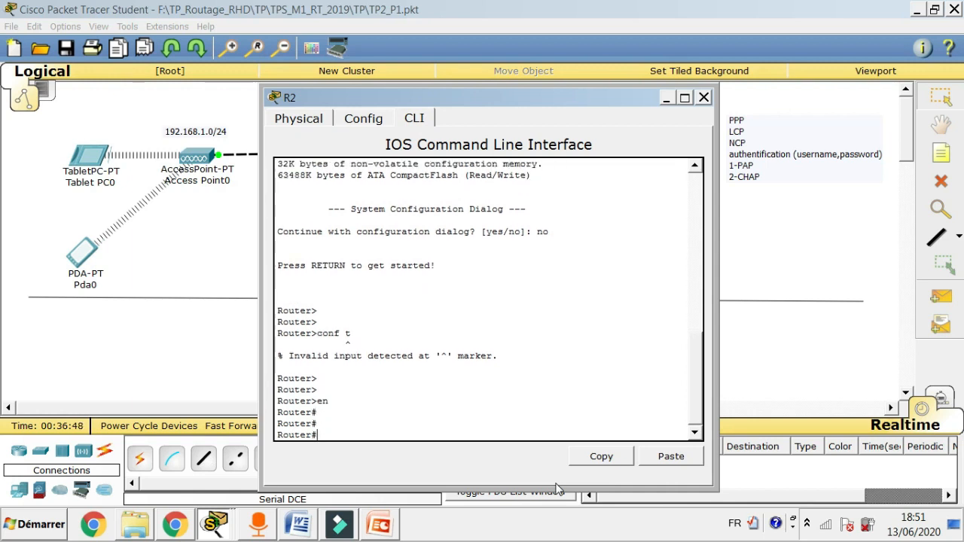
pyautogui.write('conf t')
pyautogui.press('Return')
pyautogui.press('Return')
pyautogui.press('Return')
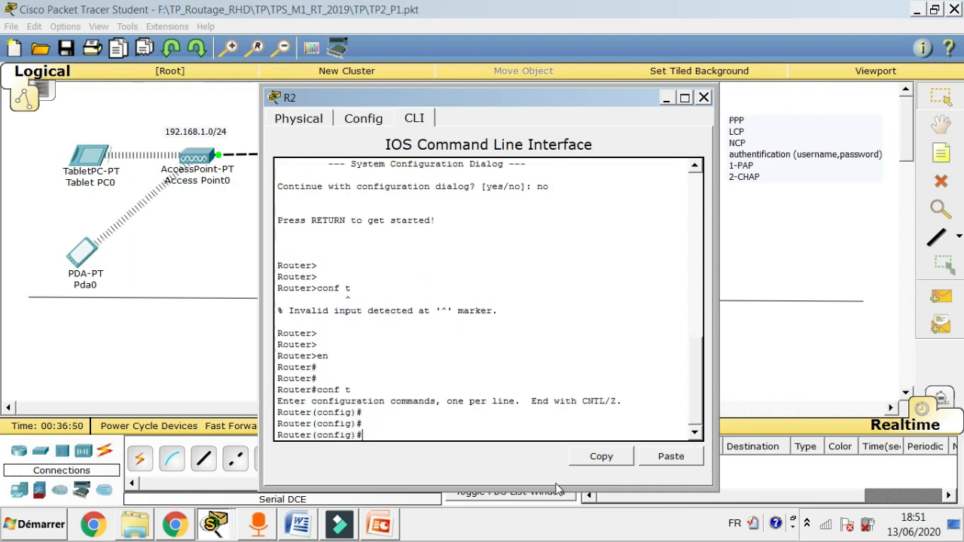
pyautogui.write('host R2')
pyautogui.press('Return')
pyautogui.press('Return')
pyautogui.press('Return')
# Arrange the R1 and R2 console windows side by side.
pyautogui.moveTo(587, 94); pyautogui.dragTo(746, 29)
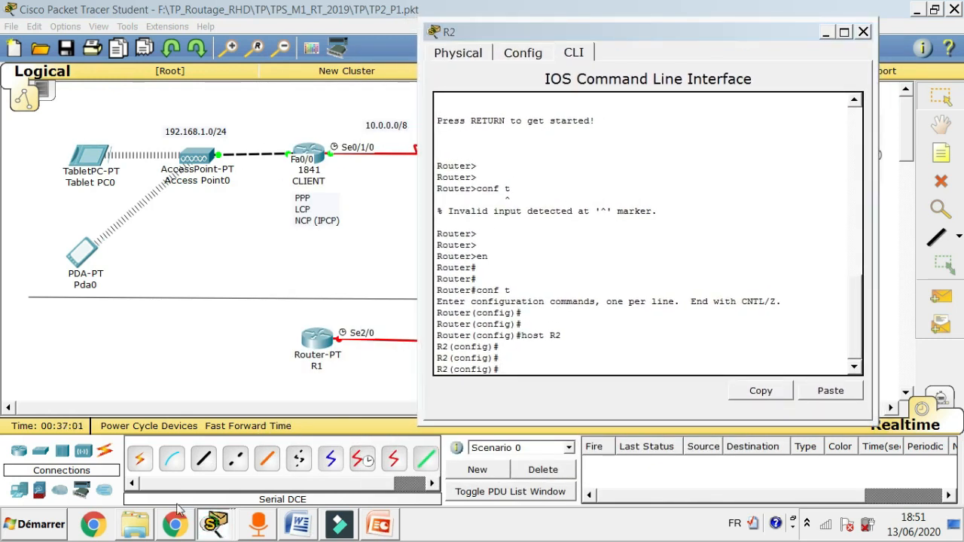
pyautogui.click(159, 461)
pyautogui.moveTo(234, 66); pyautogui.dragTo(250, 34)
pyautogui.moveTo(585, 29); pyautogui.dragTo(654, 38)
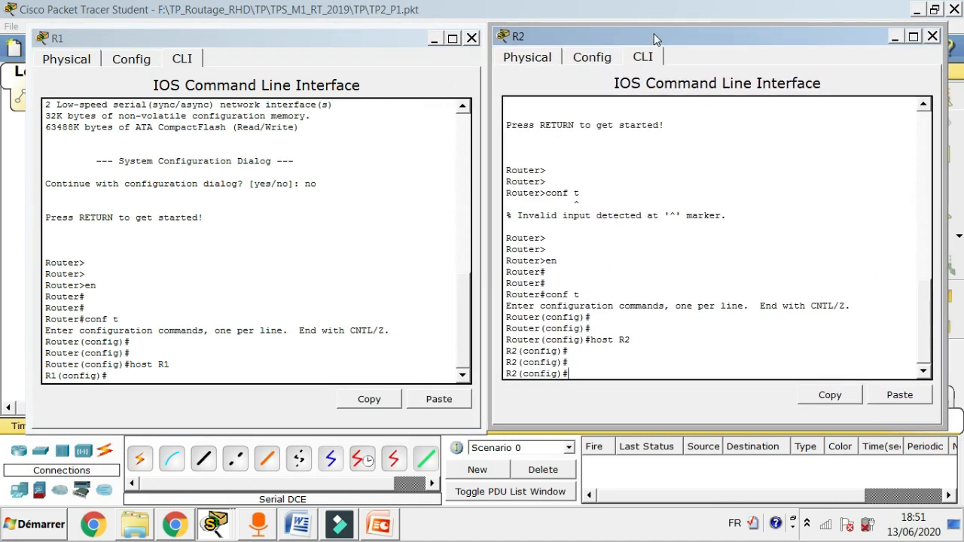
# Type 'do show int s2/0' at R1's configuration prompt without running it.
pyautogui.click(118, 376)
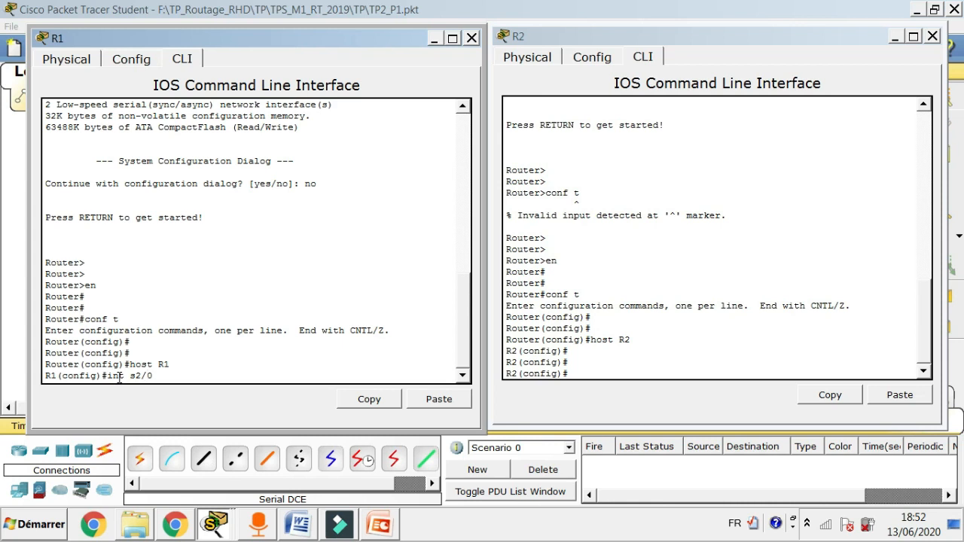
pyautogui.write('sh')
pyautogui.write('ow')
pyautogui.write('do')
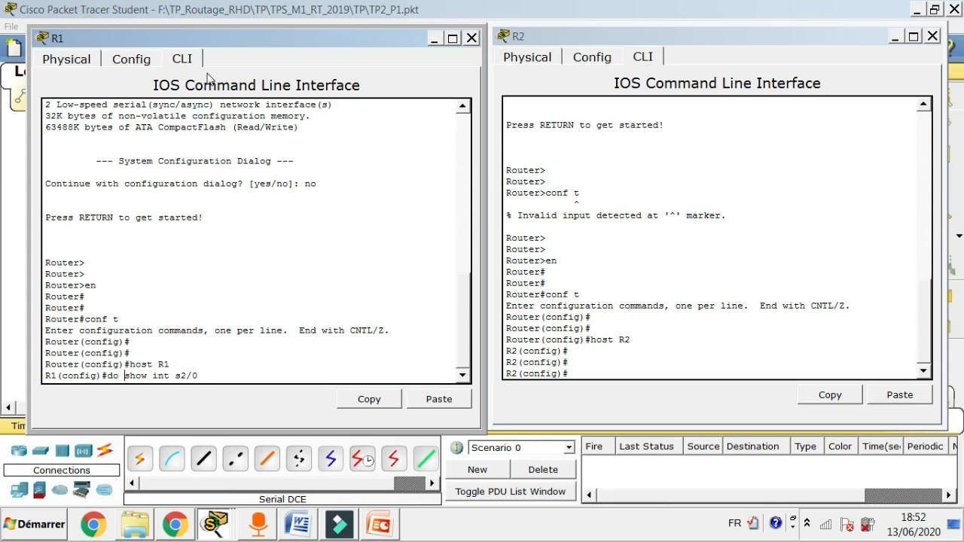
pyautogui.click(195, 376)
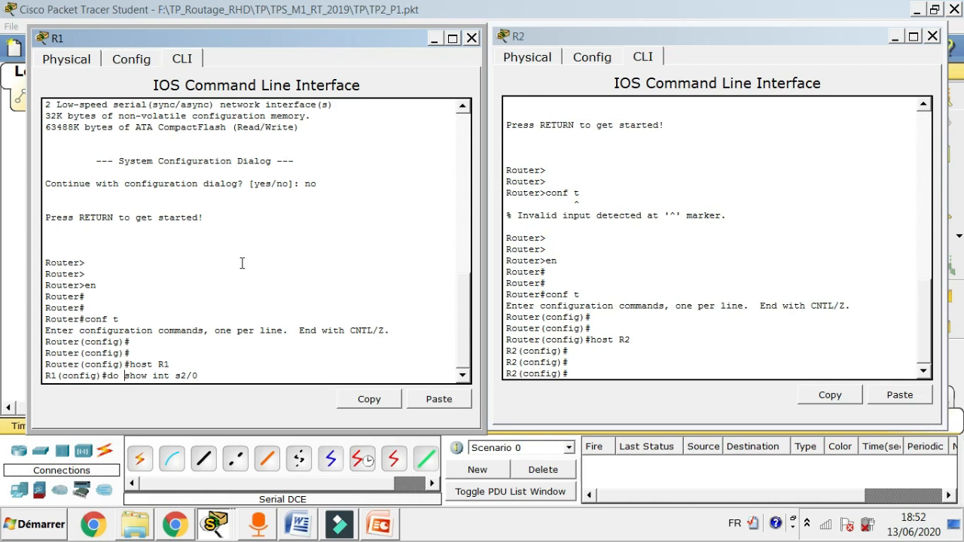
# Run 'do show int s2/0' on R1 (down, HDLC), then enter 'int s2/0' configuration.
pyautogui.press('Return')
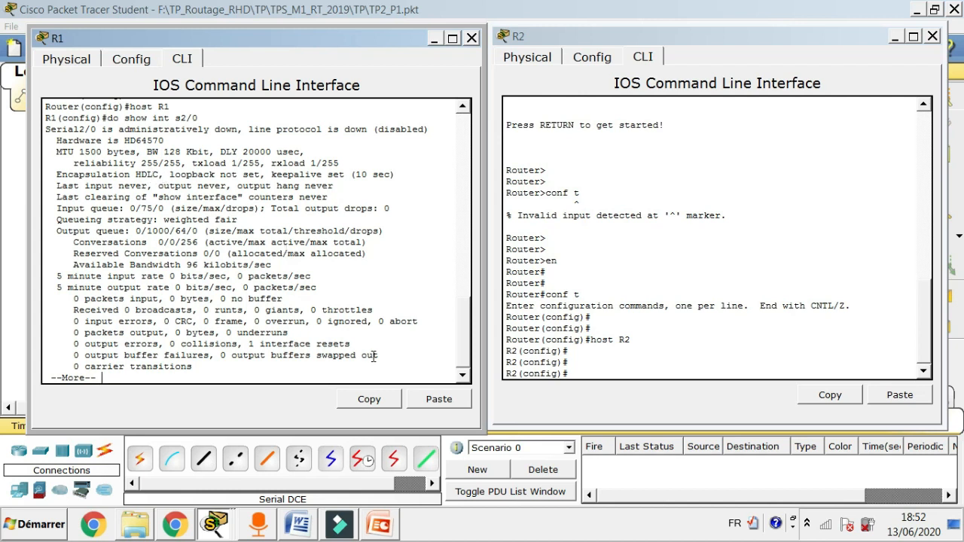
pyautogui.press('Return')
pyautogui.press('Return')
pyautogui.press('Return')
pyautogui.press('Return')
pyautogui.press('Return')
pyautogui.press('Return')
pyautogui.press('Return')
pyautogui.press('Return')
pyautogui.press('Return')
pyautogui.press('Return')
pyautogui.press('Return')
pyautogui.press('Return')
pyautogui.press('Return')
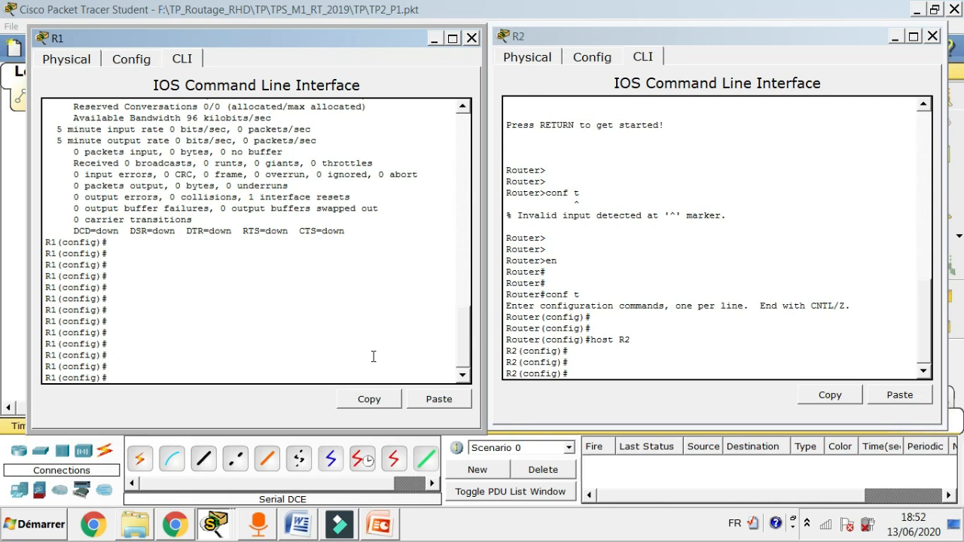
pyautogui.write('int s2/0')
pyautogui.press('Return')
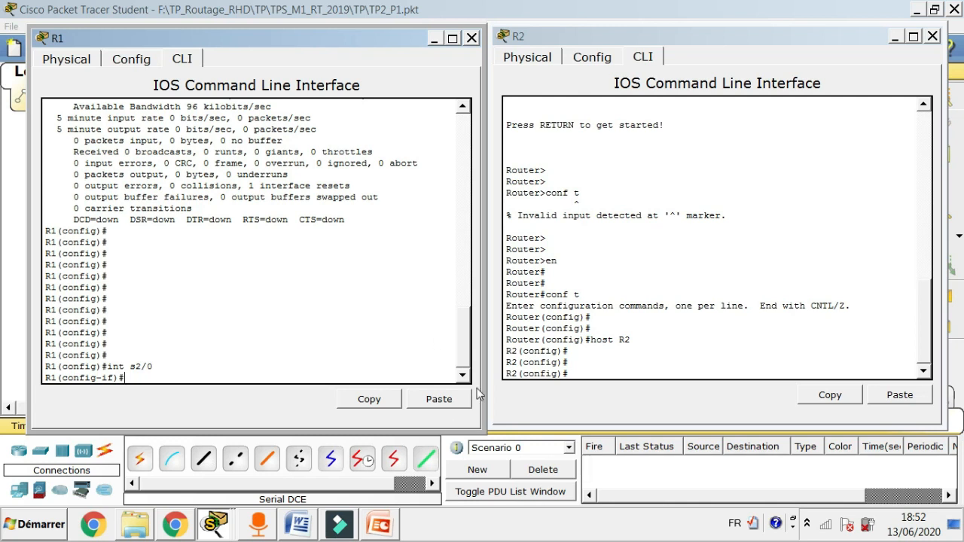
pyautogui.click(229, 441)
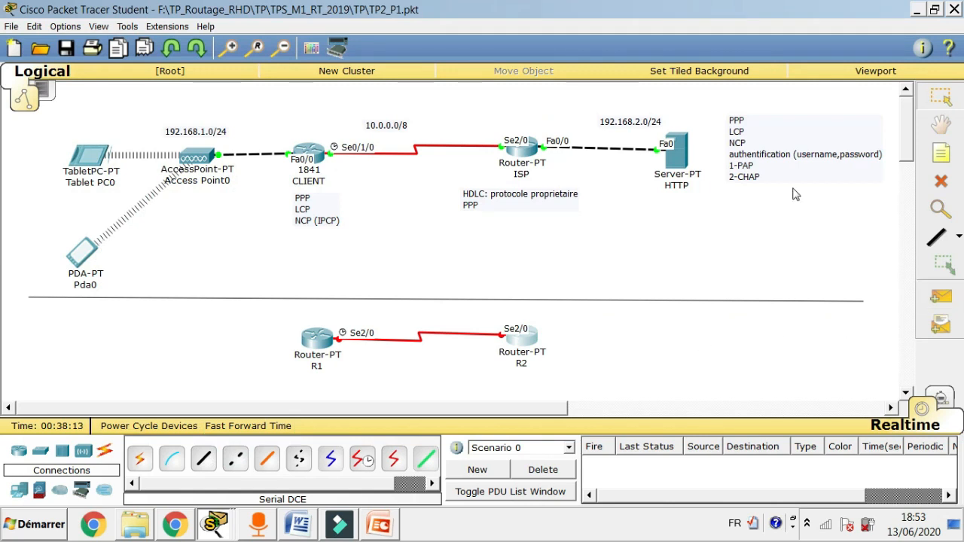
# Add a text note reading '192.168.1.0/30' above router R1.
pyautogui.click(941, 156)
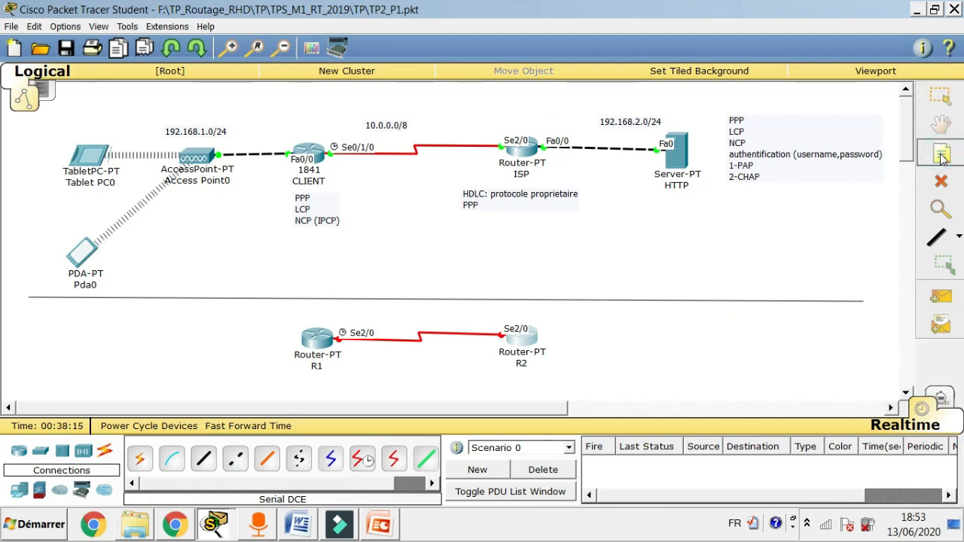
pyautogui.click(324, 310)
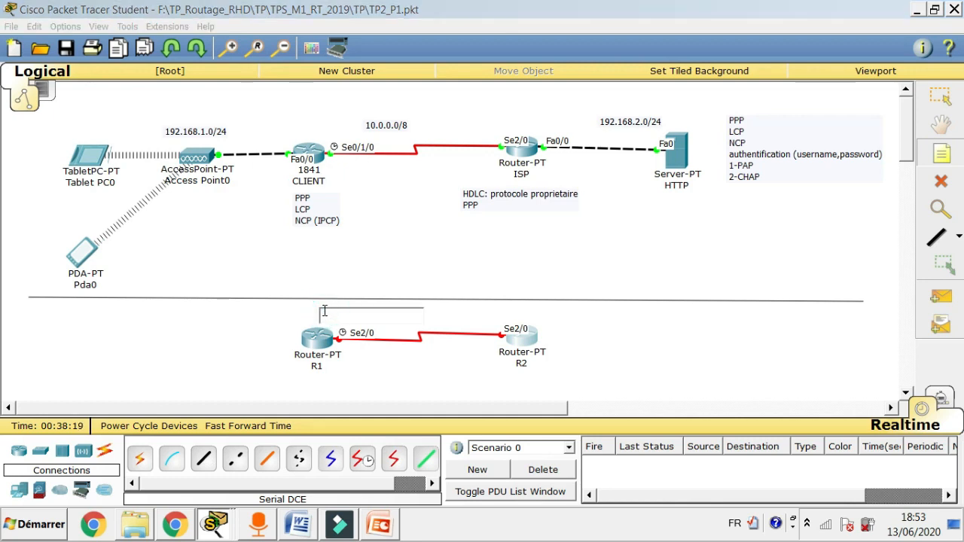
pyautogui.write('192.168.')
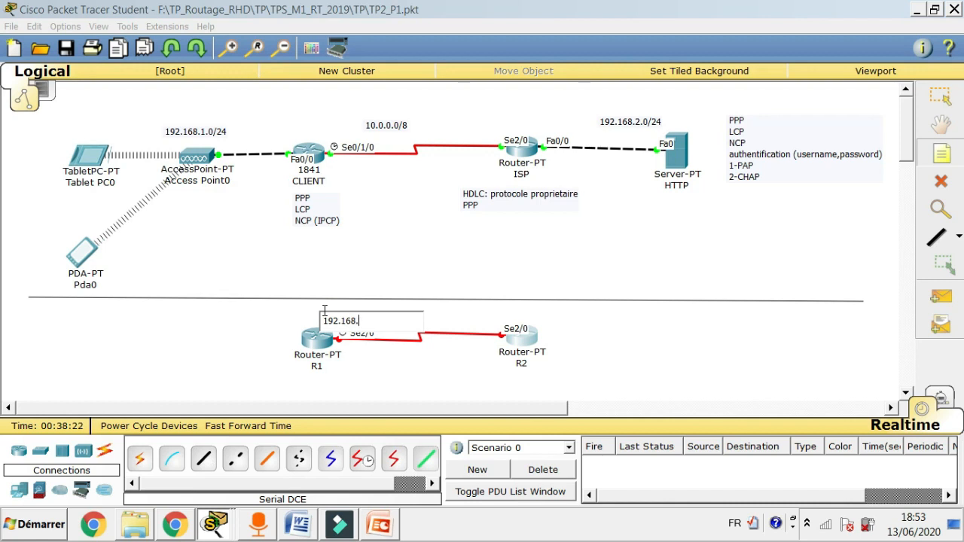
pyautogui.write('1.0/30')
# Add a '192.168.1.4/30' note near R2 and nudge it above R2's Se2/0.
pyautogui.click(485, 309)
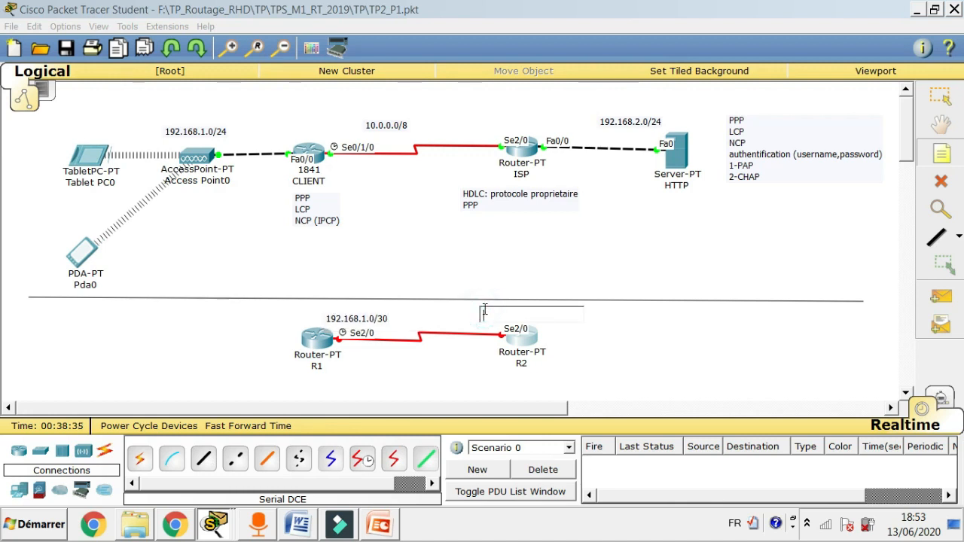
pyautogui.write('192.168')
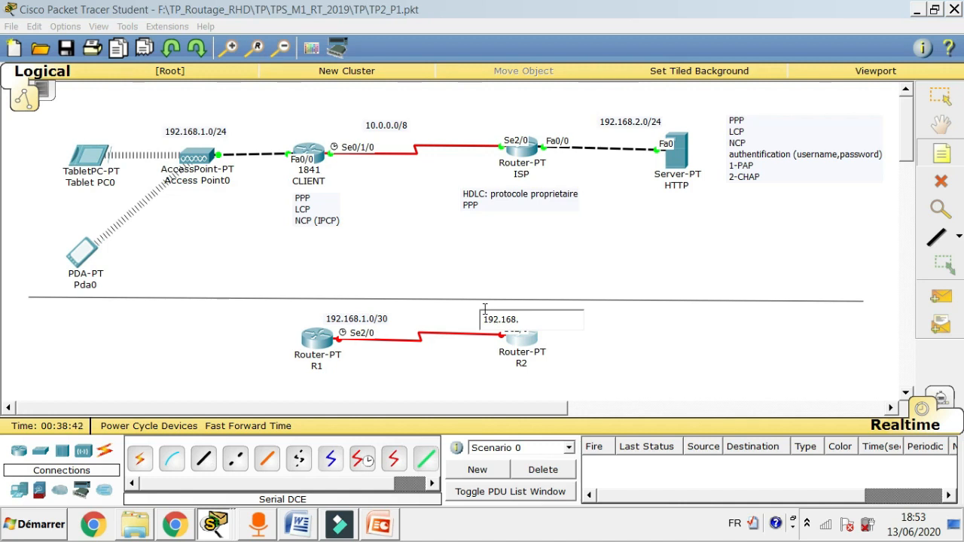
pyautogui.write('.1.4/30')
pyautogui.click(940, 96)
pyautogui.moveTo(532, 319); pyautogui.dragTo(516, 319)
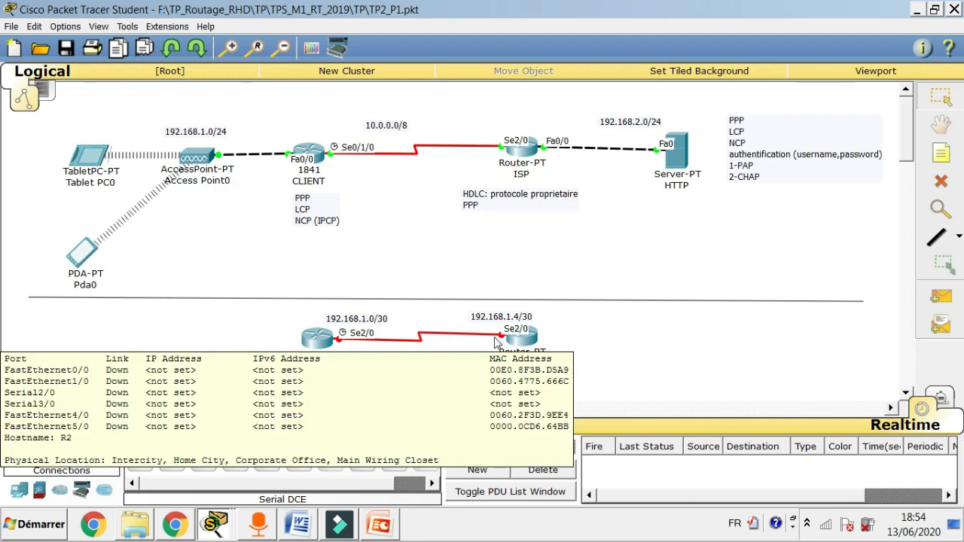
# Give R1's Serial2/0 address 192.168.1.1 255.255.255.252 with no shutdown.
pyautogui.click(312, 341)
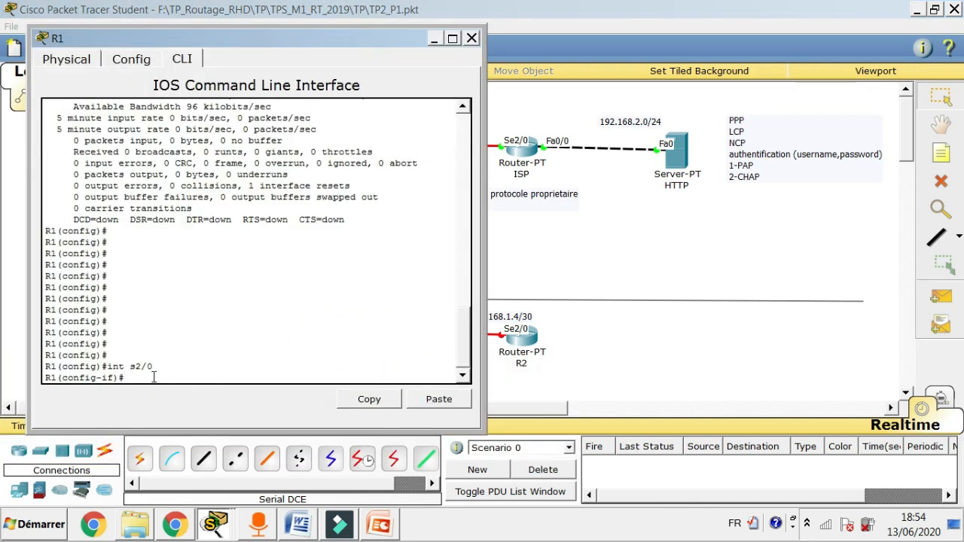
pyautogui.write('ip add 192.168.1.1 255.')
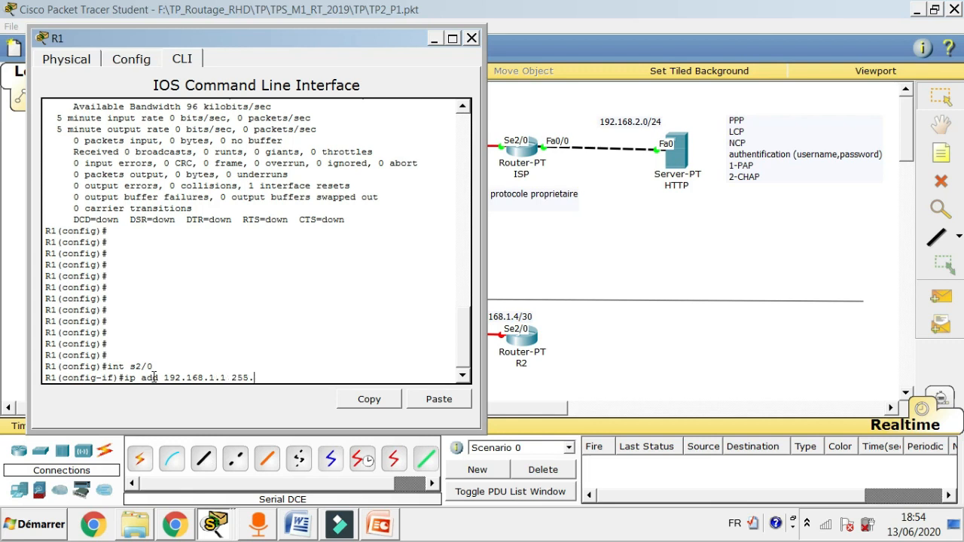
pyautogui.write('255.255.252')
pyautogui.press('Return')
pyautogui.write('no sh')
pyautogui.press('Return')
pyautogui.press('Return')
pyautogui.press('Return')
pyautogui.press('Return')
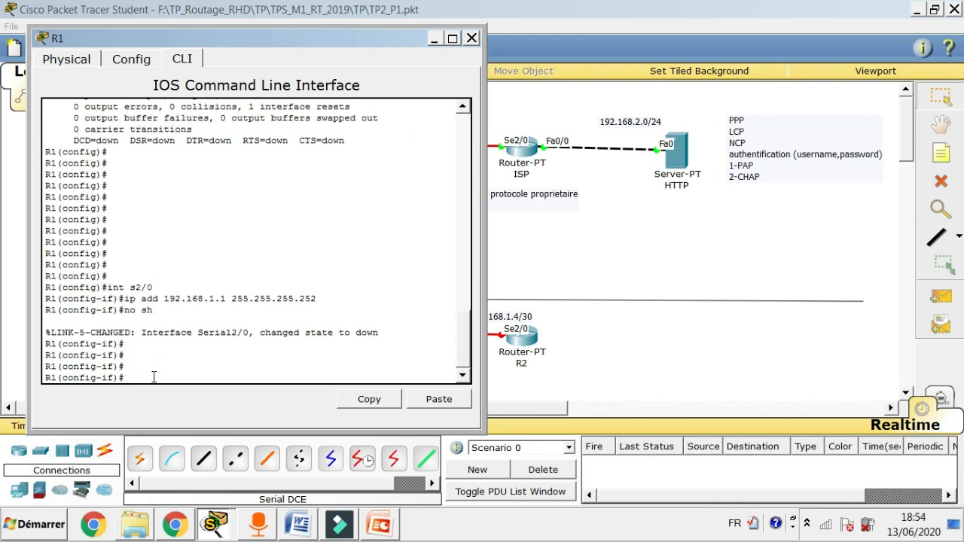
pyautogui.click(629, 381)
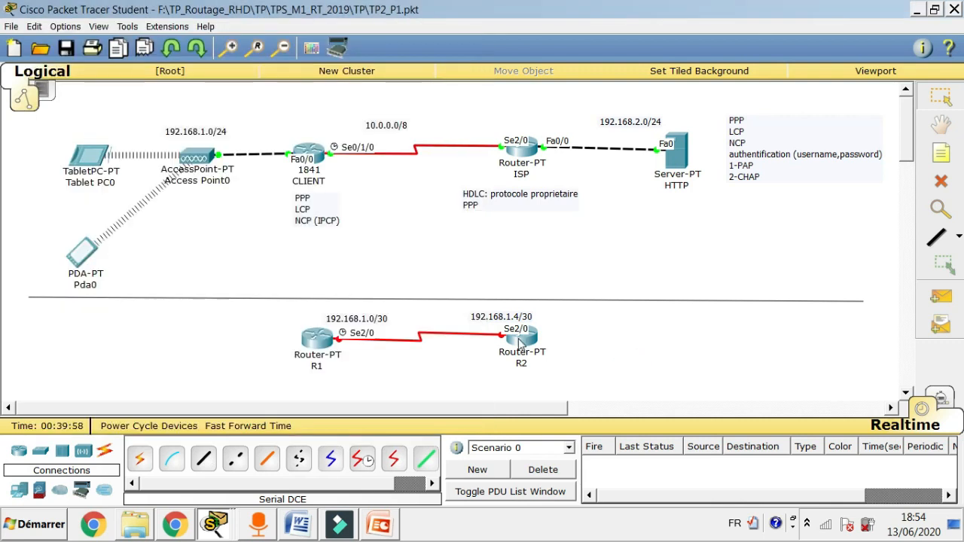
# Set R2's Serial2/0 to 192.168.1.5 255.255.255.252, enable it, and exit configuration.
pyautogui.click(520, 343)
pyautogui.write('int s2/0')
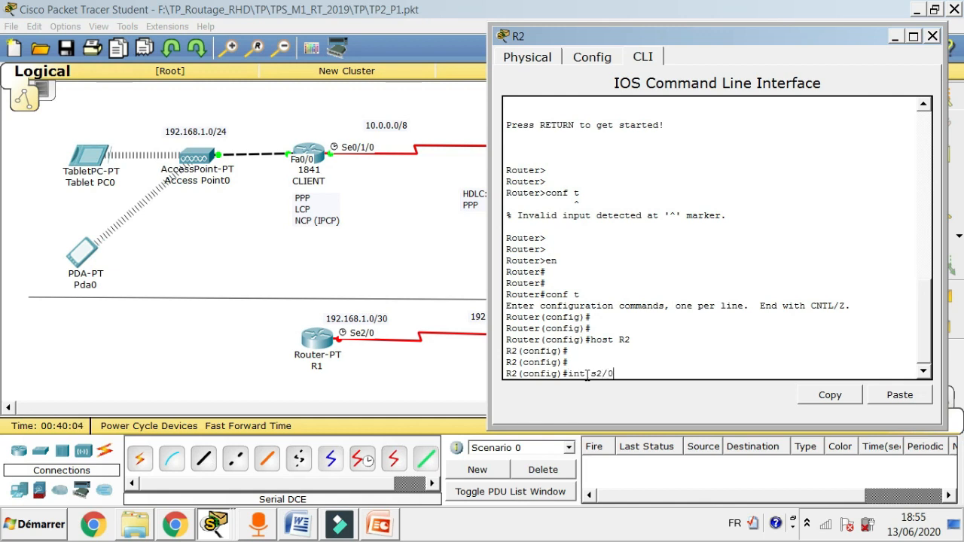
pyautogui.press('Return')
pyautogui.write('ip add 192.168.1.5')
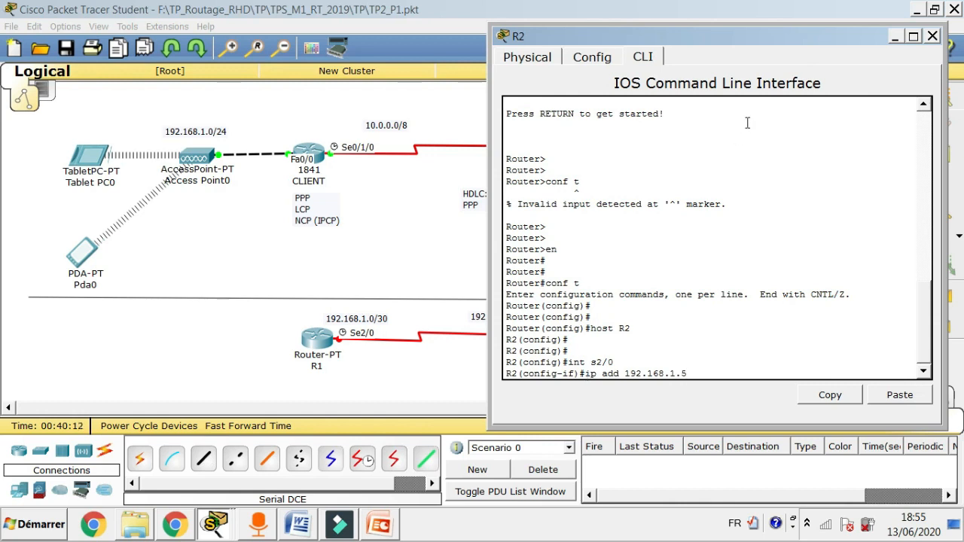
pyautogui.moveTo(774, 41); pyautogui.dragTo(865, 57)
pyautogui.write('255')
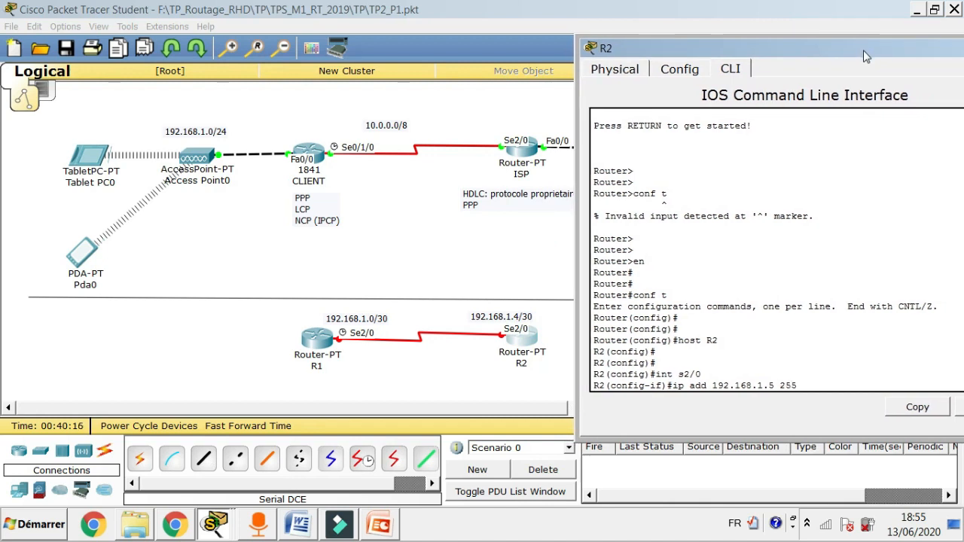
pyautogui.write('.255.255.252')
pyautogui.press('Return')
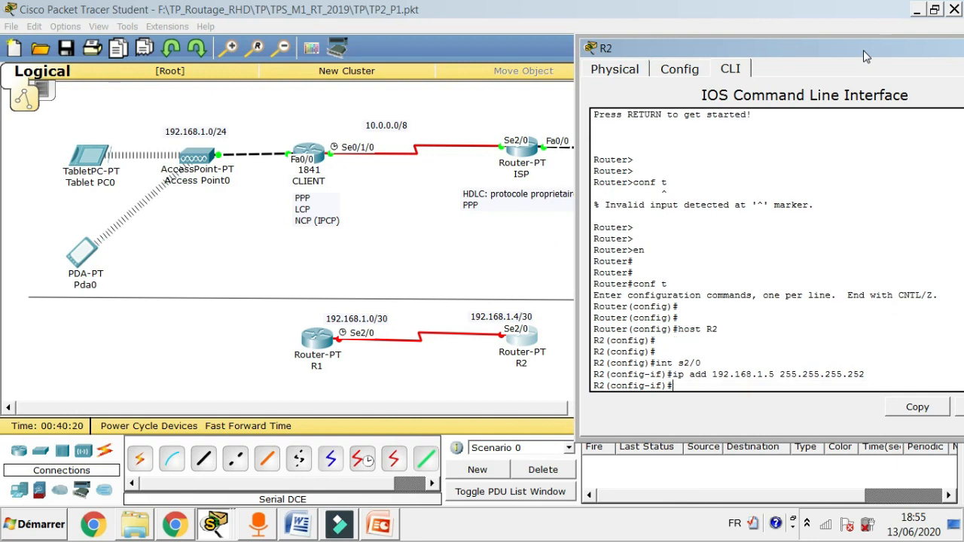
pyautogui.write('no sh')
pyautogui.press('Return')
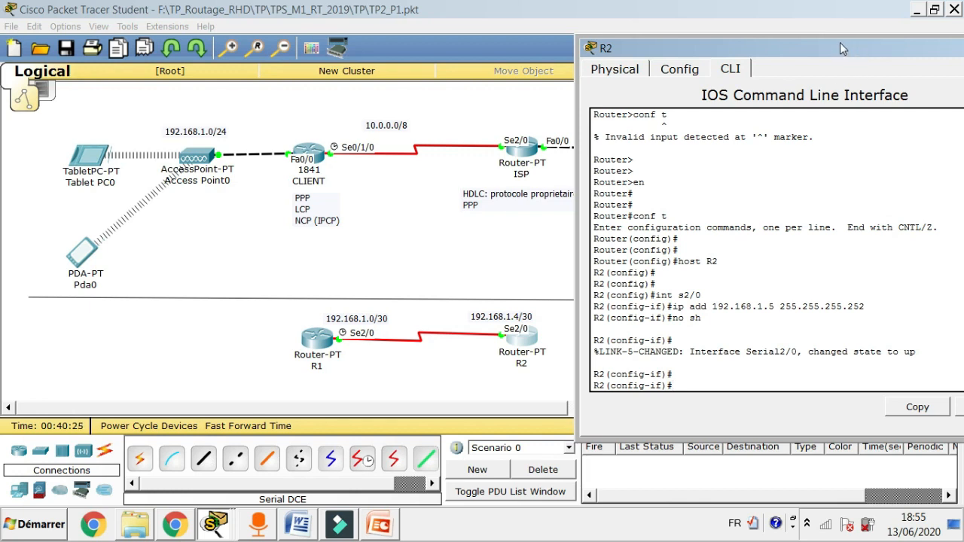
pyautogui.moveTo(840, 47); pyautogui.dragTo(815, 28)
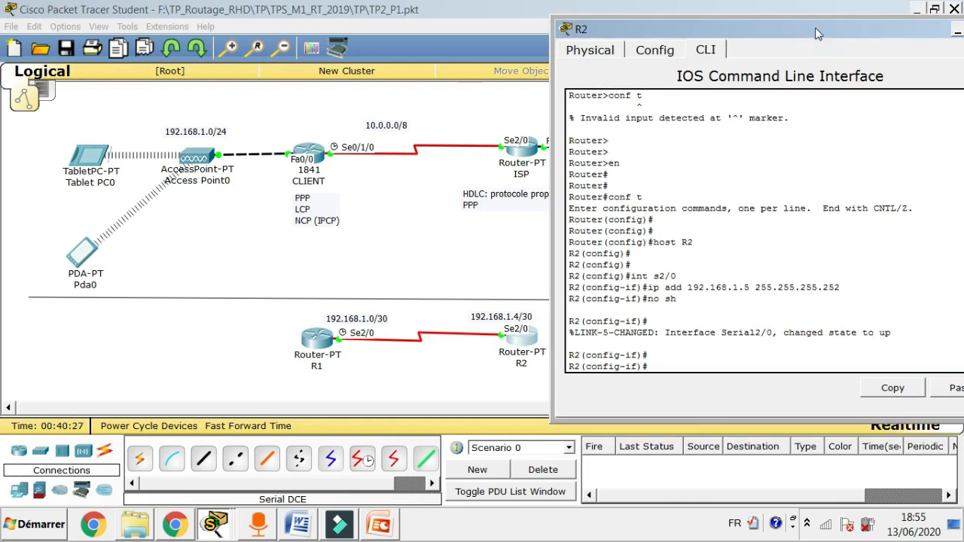
pyautogui.write('end')
pyautogui.press('Return')
pyautogui.press('Return')
pyautogui.press('Return')
pyautogui.press('Return')
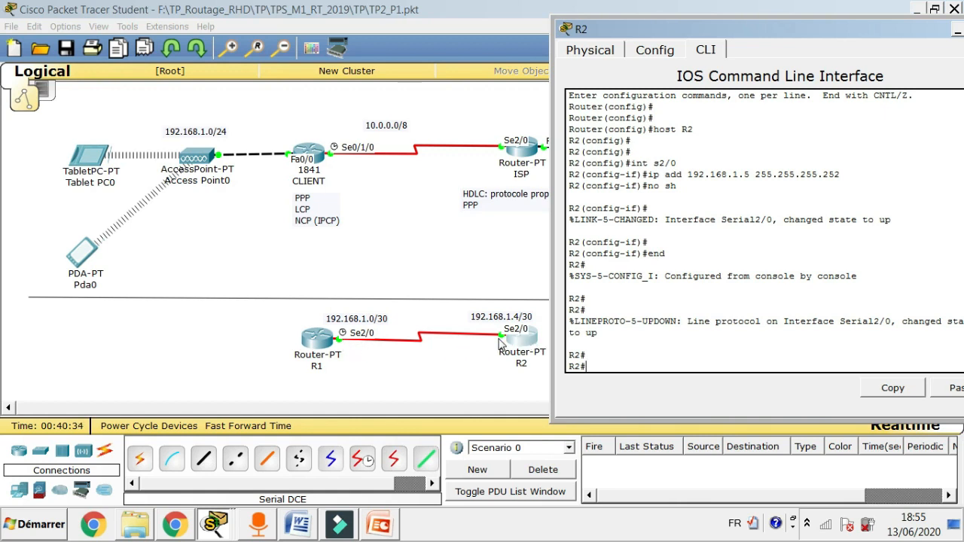
# Ping R1 at 192.168.1.1 from R2.
pyautogui.write('ping')
pyautogui.write('192.168.1.1')
pyautogui.press('Return')
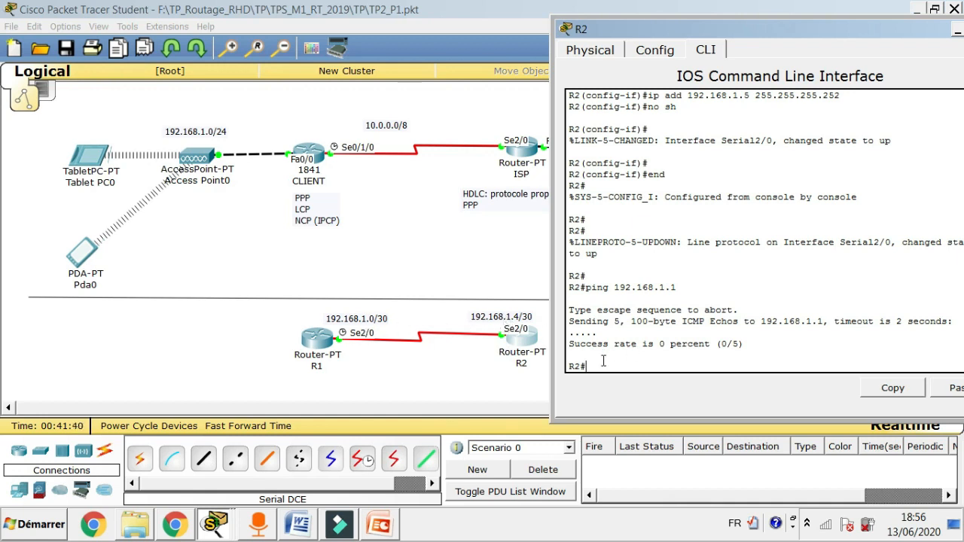
# Display R2's routing table, then end R1's configuration mode and type sh ip route.
pyautogui.write('sh ip rout')
pyautogui.press('Return')
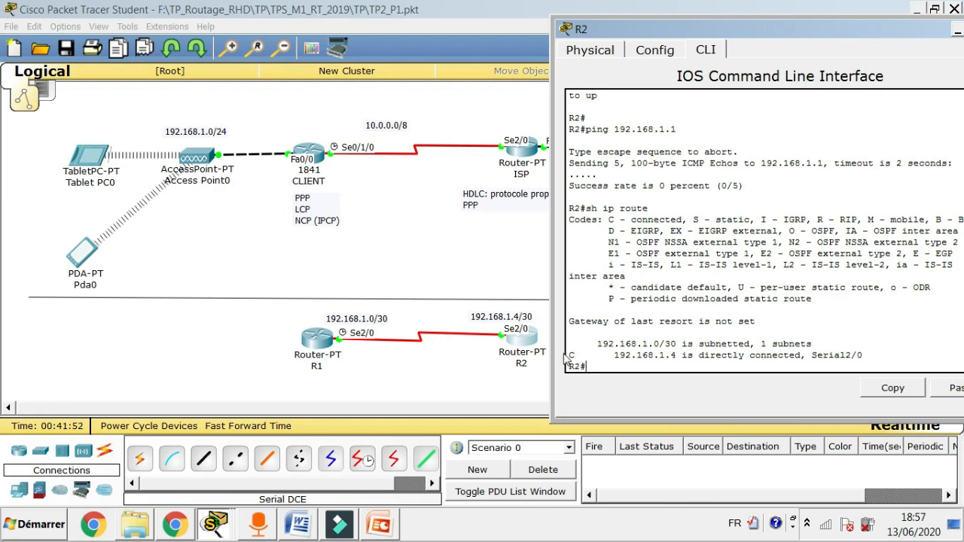
pyautogui.click(315, 354)
pyautogui.click(299, 380)
pyautogui.press('Return')
pyautogui.write('end')
pyautogui.press('Return')
pyautogui.press('Return')
pyautogui.write('sh ip route')
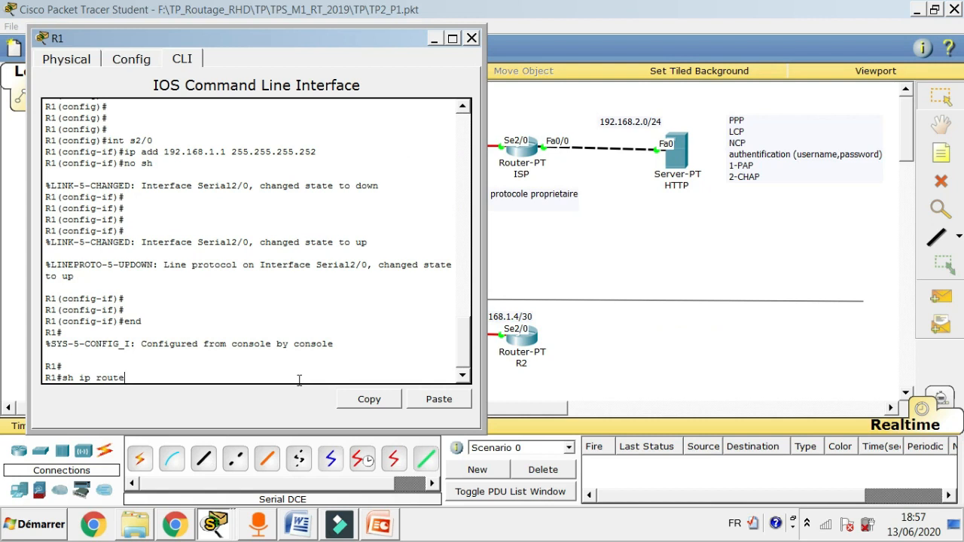
# Run sh ip route on R1, showing 192.168.1.0/30 directly connected on Serial2/0.
pyautogui.press('Return')
pyautogui.moveTo(354, 39); pyautogui.dragTo(752, 45)
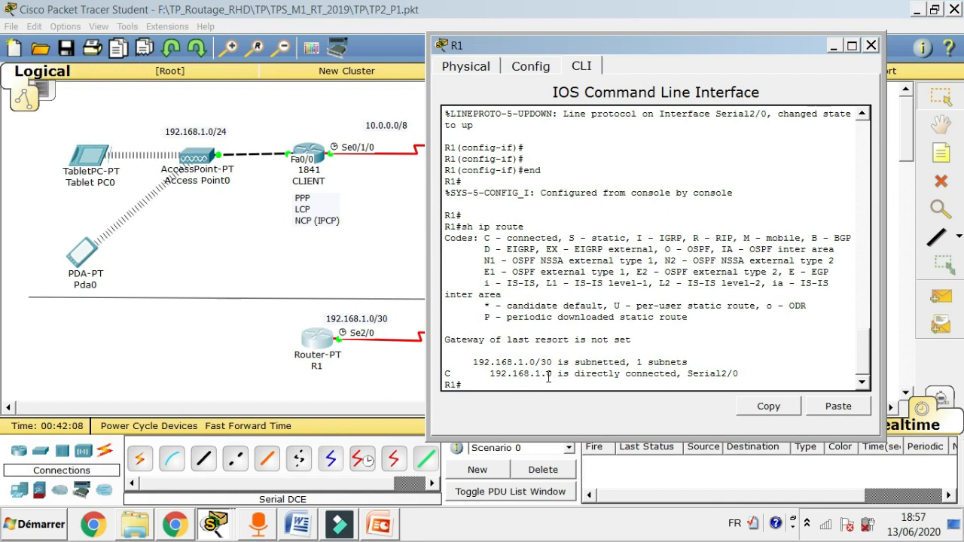
pyautogui.click(381, 385)
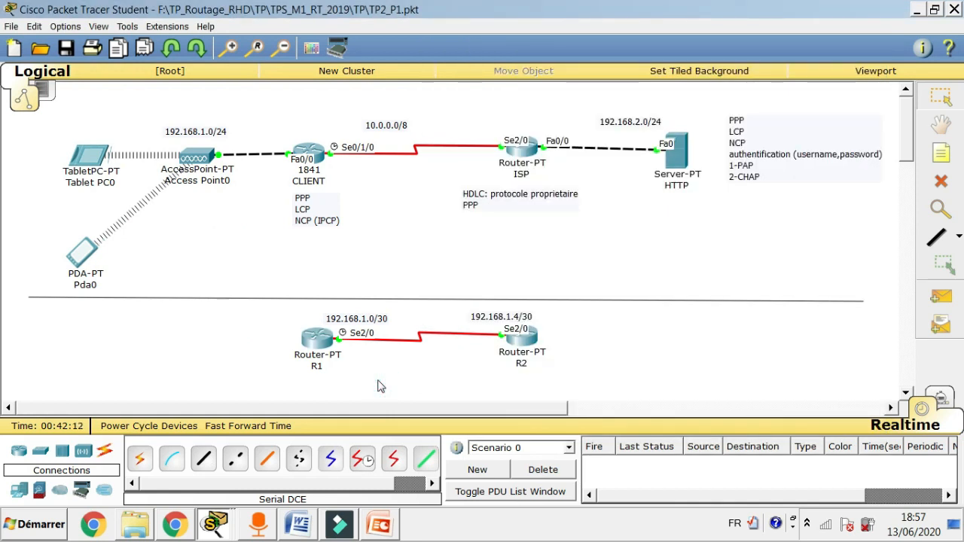
pyautogui.click(320, 340)
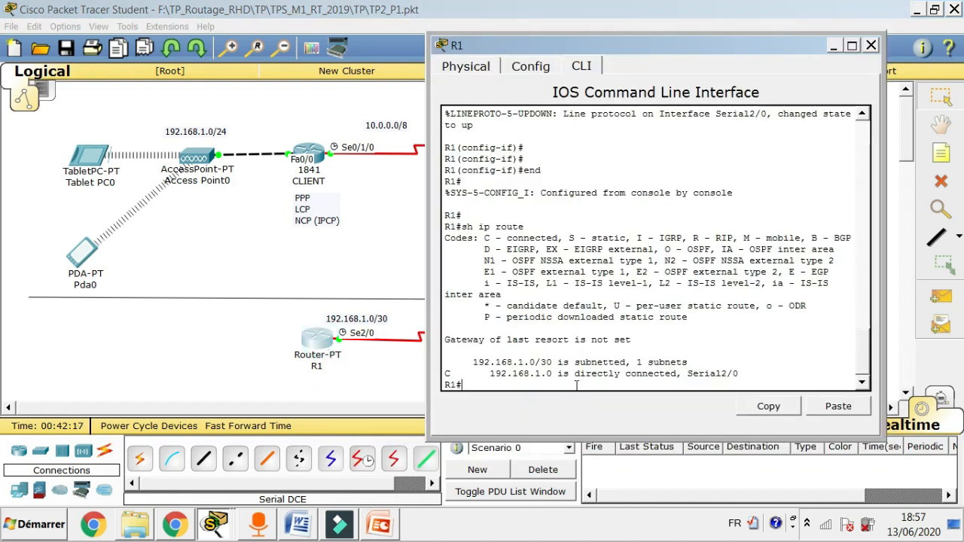
# Apply encapsulation ppp to R1's Serial2/0, then bring R2's console forward.
pyautogui.write('conf t')
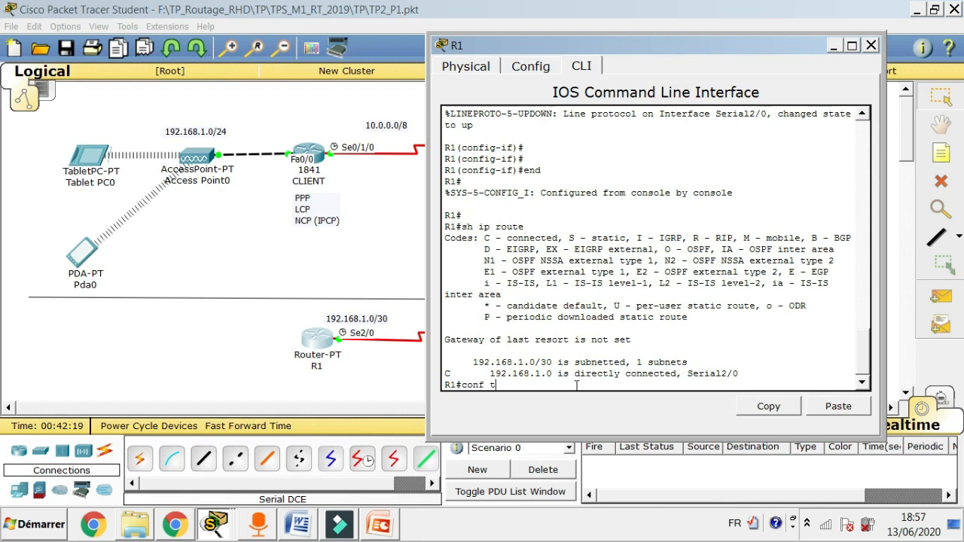
pyautogui.press('Return')
pyautogui.write('ip add 192.168.1.1 255.255.255.252')
pyautogui.press('BackSpace')
pyautogui.press('BackSpace')
pyautogui.press('BackSpace')
pyautogui.press('BackSpace')
pyautogui.press('BackSpace')
pyautogui.press('BackSpace')
pyautogui.press('BackSpace')
pyautogui.press('BackSpace')
pyautogui.press('BackSpace')
pyautogui.press('BackSpace')
pyautogui.press('BackSpace')
pyautogui.press('BackSpace')
pyautogui.press('BackSpace')
pyautogui.press('BackSpace')
pyautogui.press('BackSpace')
pyautogui.press('BackSpace')
pyautogui.press('BackSpace')
pyautogui.press('BackSpace')
pyautogui.press('BackSpace')
pyautogui.press('BackSpace')
pyautogui.write('int s2/0')
pyautogui.press('Return')
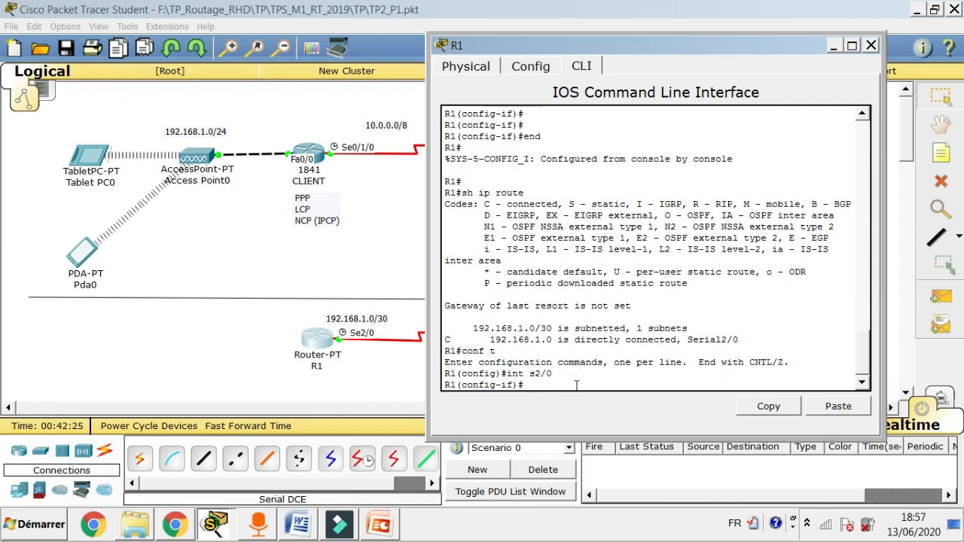
pyautogui.write('encapsulation ppp')
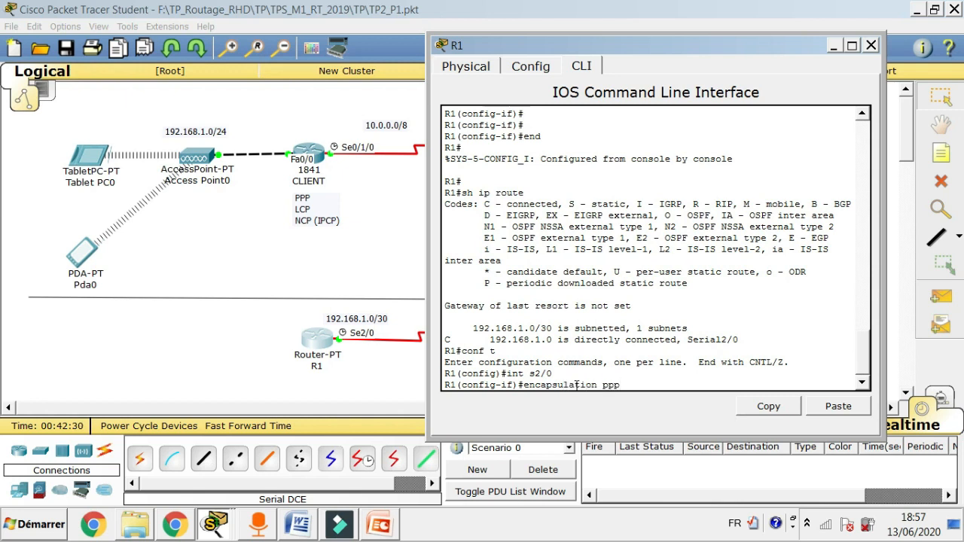
pyautogui.press('Return')
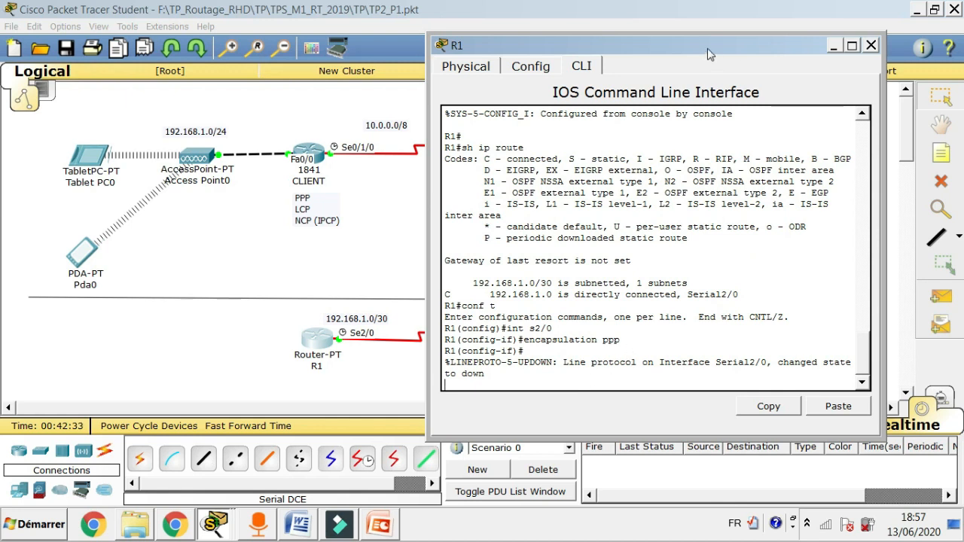
pyautogui.press('Return')
pyautogui.moveTo(701, 47); pyautogui.dragTo(251, 45)
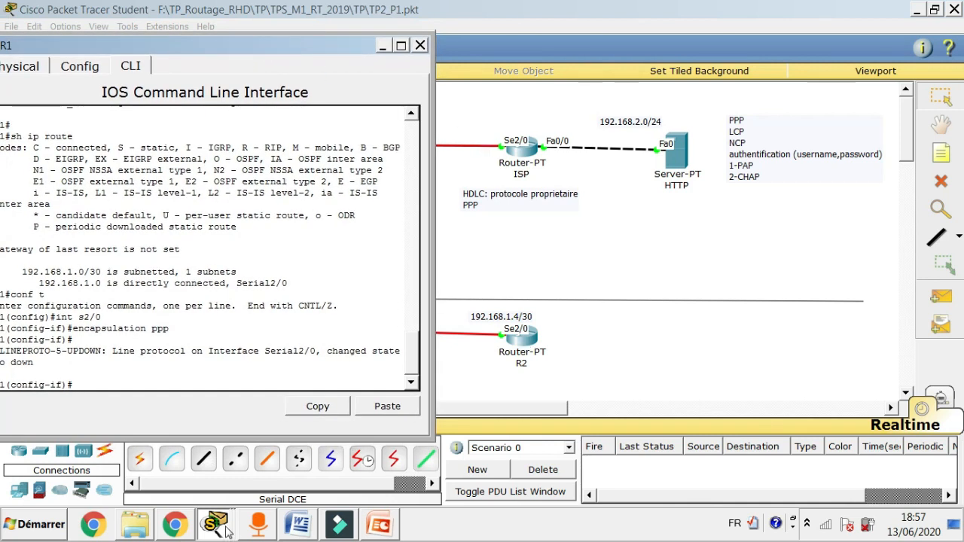
pyautogui.click(211, 495)
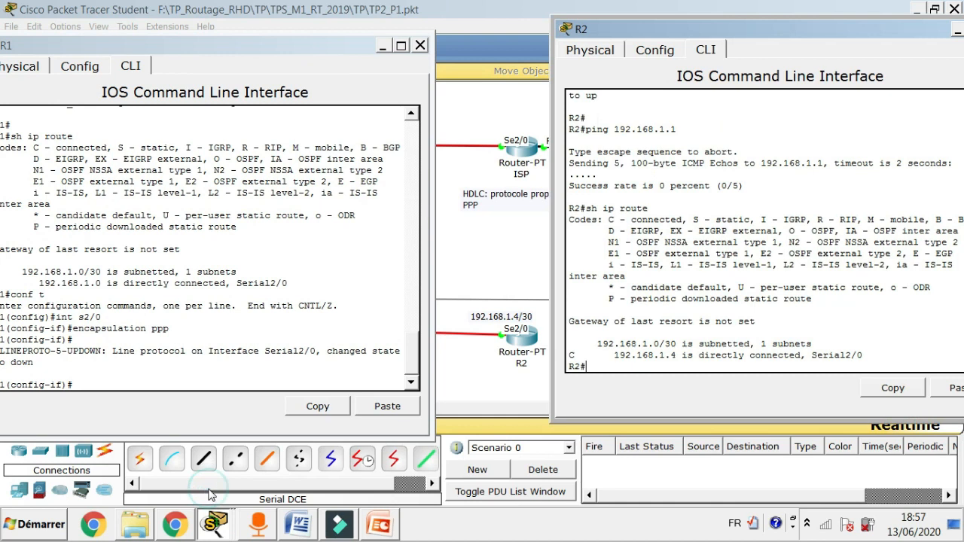
# Apply encapsulation ppp to R2's Serial2/0 via conf t and int s2/0.
pyautogui.write('conf t')
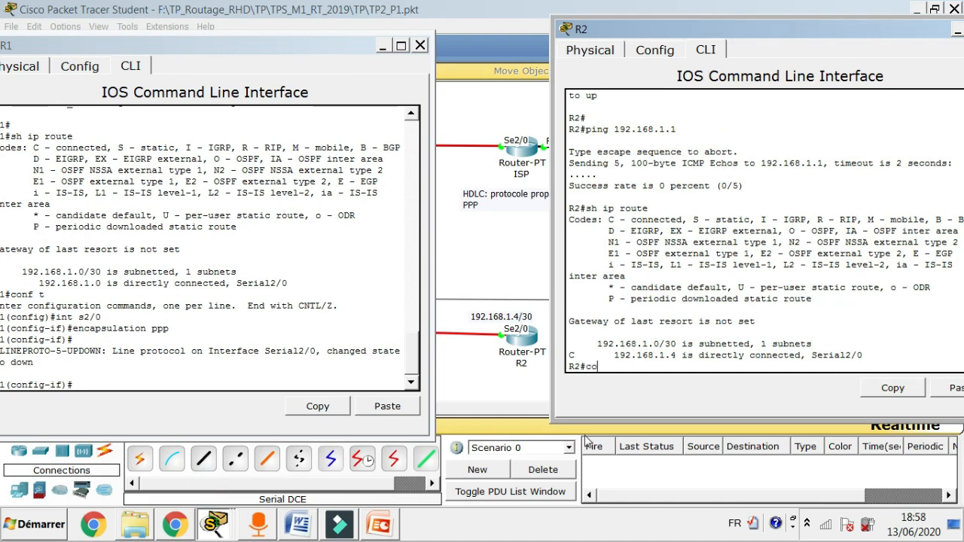
pyautogui.press('Return')
pyautogui.press('Return')
pyautogui.press('Return')
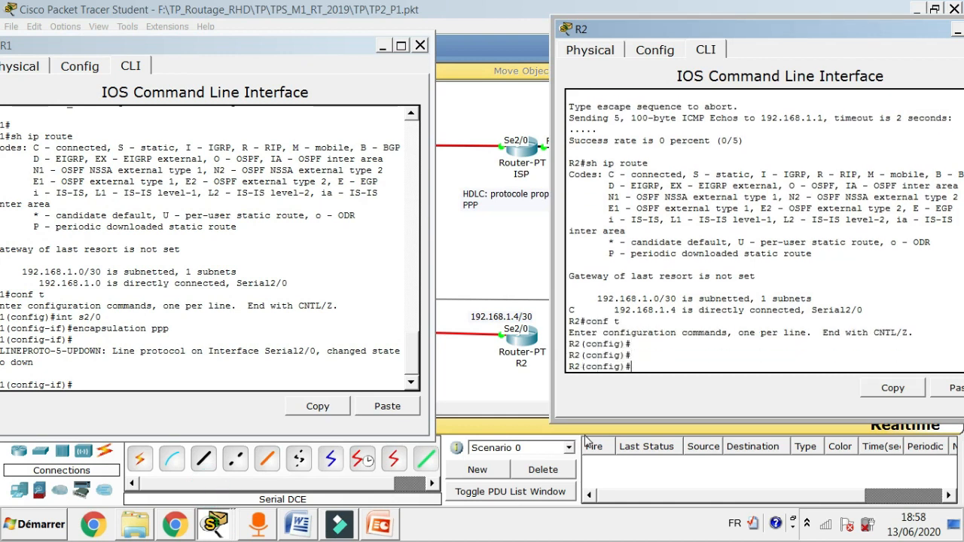
pyautogui.write('int s2/0')
pyautogui.press('Return')
pyautogui.write('encapsulation pp')
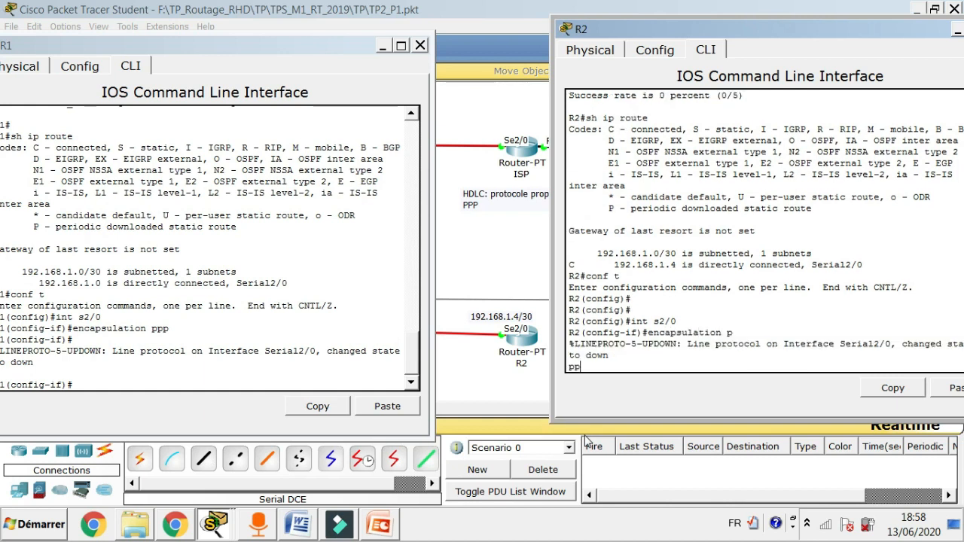
pyautogui.press('Return')
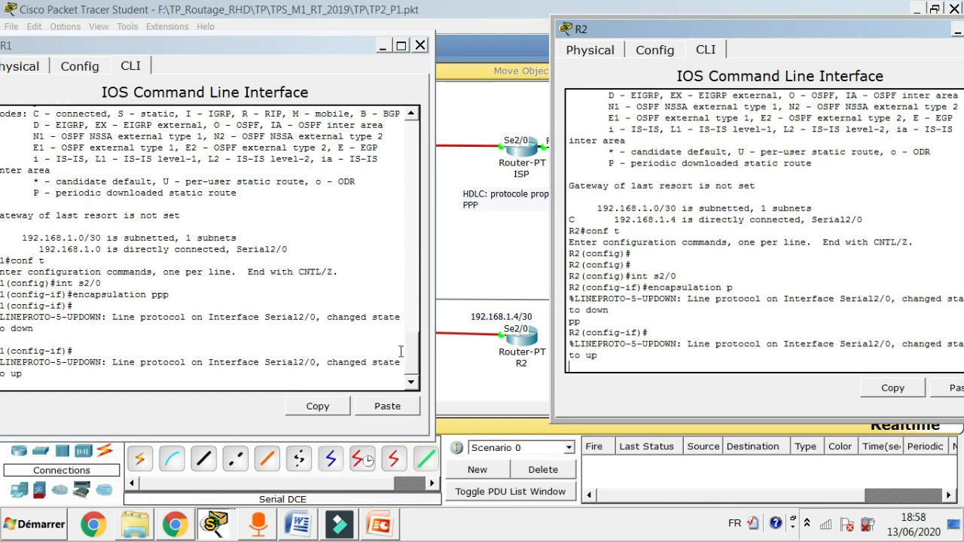
# Arrange R1's and R2's consoles side by side and end R1's configuration mode.
pyautogui.moveTo(325, 42); pyautogui.dragTo(403, 25)
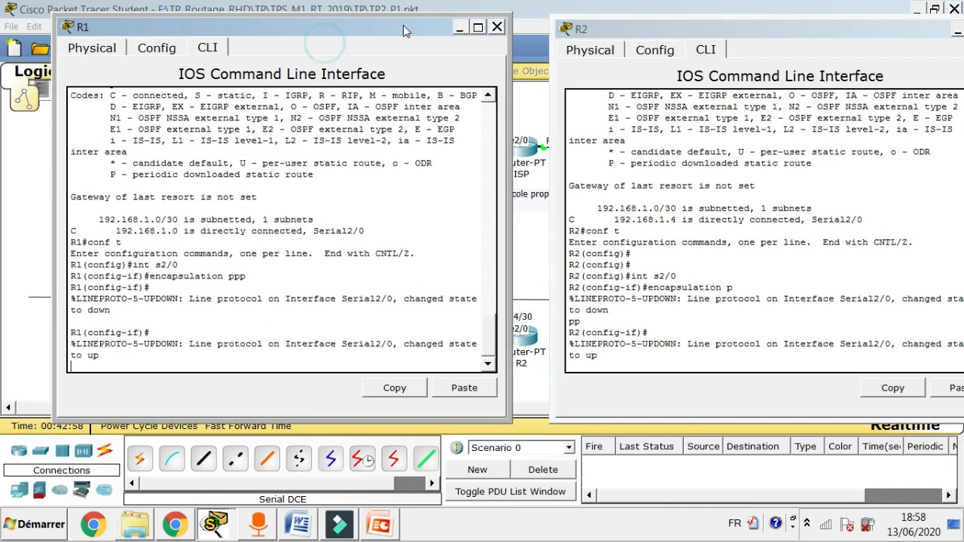
pyautogui.moveTo(621, 25); pyautogui.dragTo(591, 18)
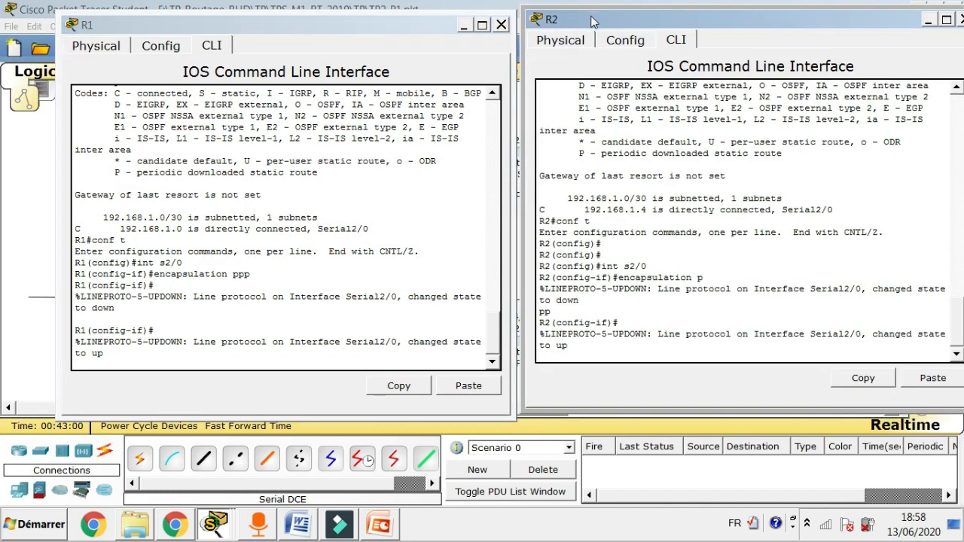
pyautogui.click(141, 354)
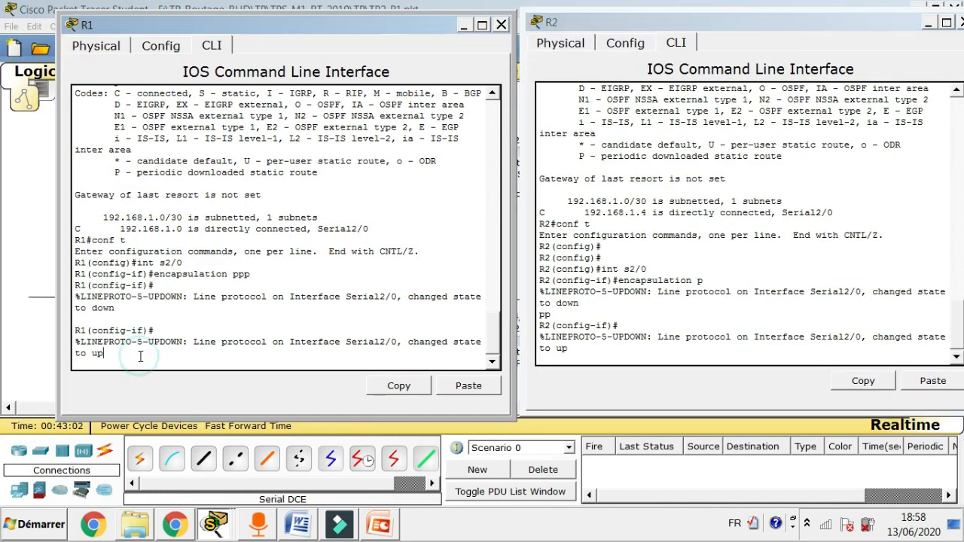
pyautogui.press('Return')
pyautogui.press('Return')
pyautogui.press('Return')
pyautogui.write('end')
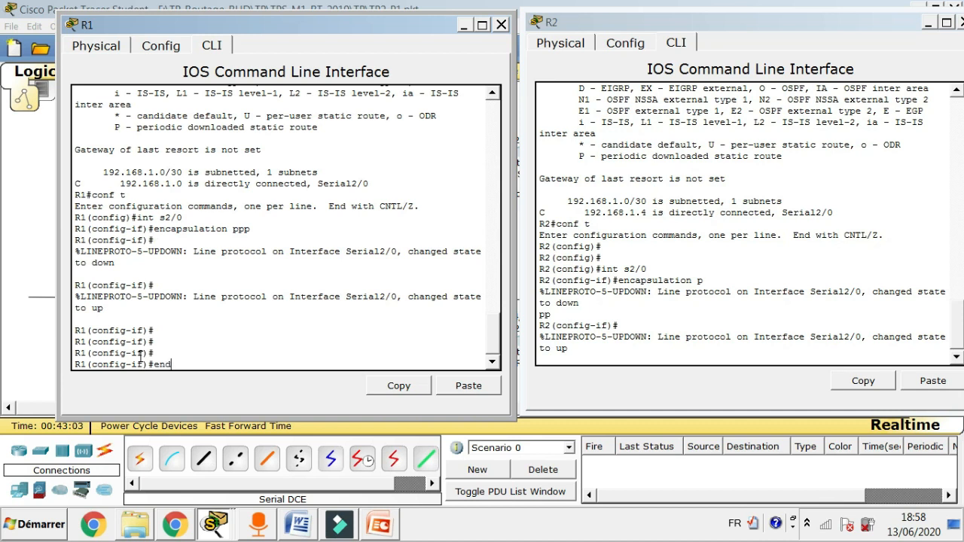
pyautogui.press('Return')
pyautogui.press('Return')
pyautogui.press('Return')
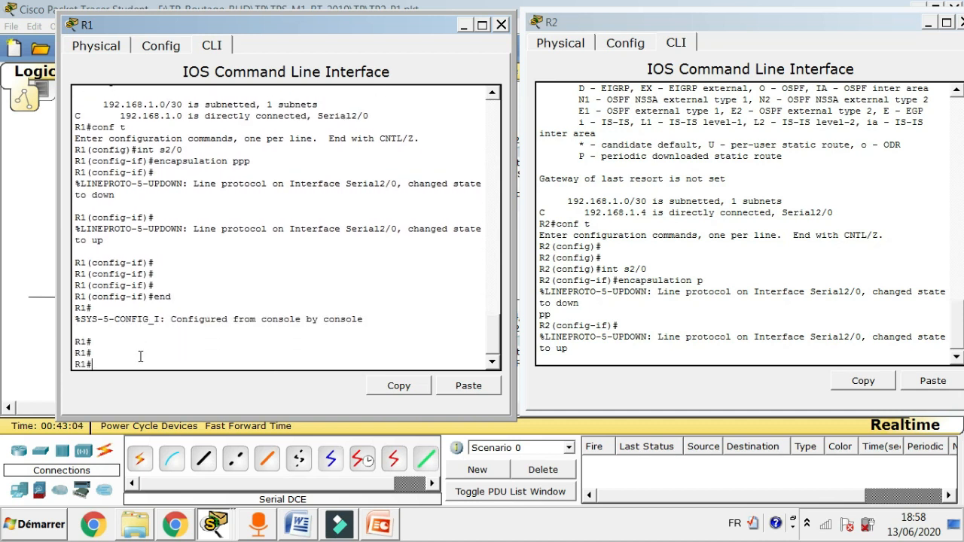
pyautogui.click(583, 352)
pyautogui.press('Return')
pyautogui.press('Return')
pyautogui.press('Return')
# Exit configuration on R2, then show R1's Serial2/0 status with sh int s2/0.
pyautogui.write('end')
pyautogui.press('Return')
pyautogui.press('Return')
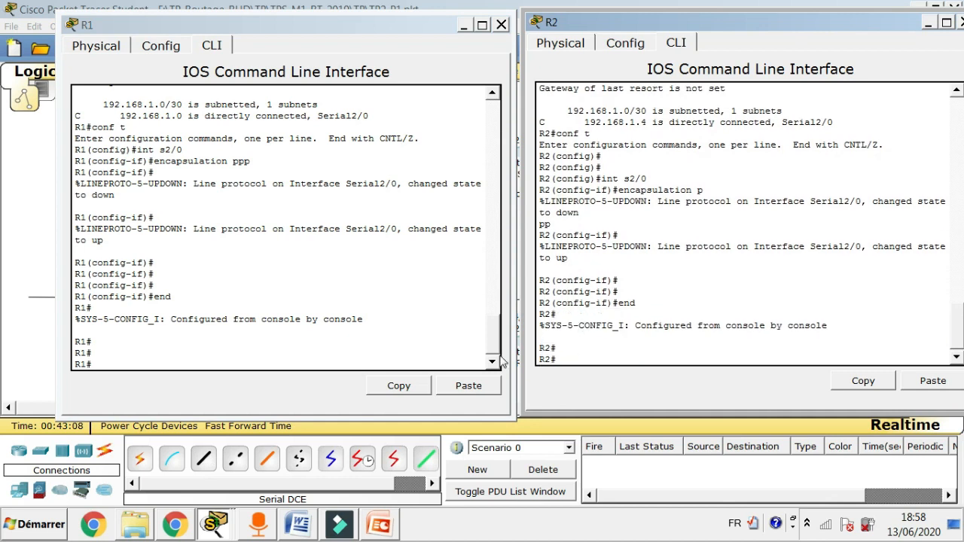
pyautogui.click(148, 362)
pyautogui.write('sh ')
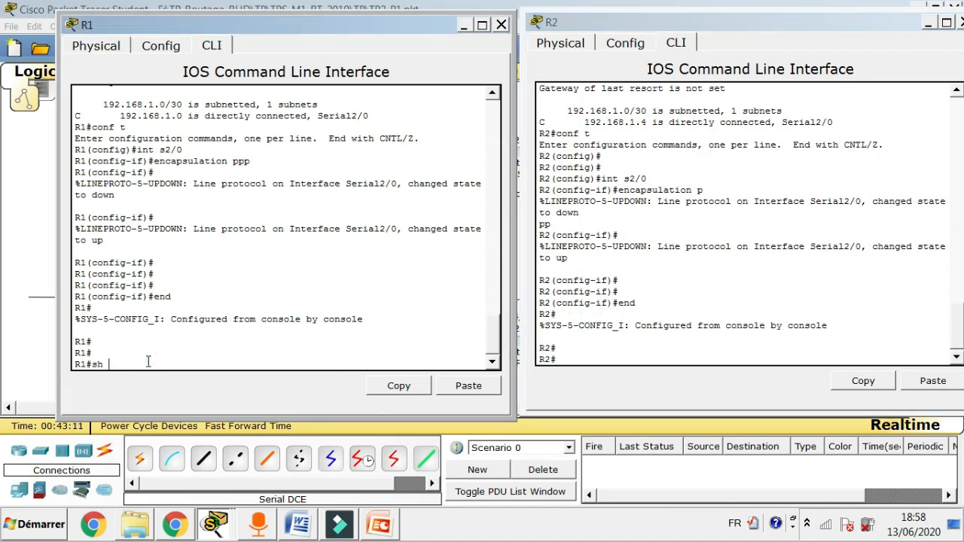
pyautogui.write(' int s2/')
pyautogui.press('Return')
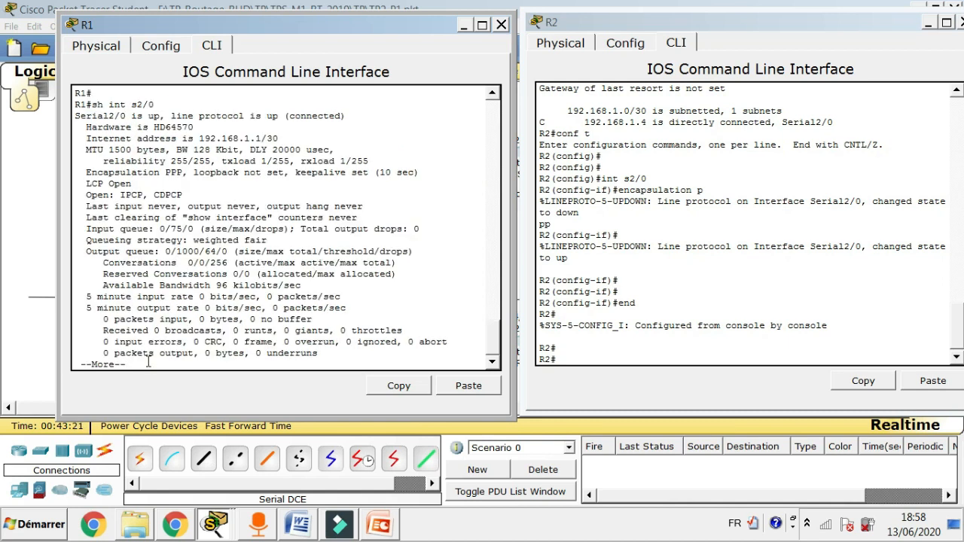
# Show R2's Serial2/0 status, confirming PPP with LCP open.
pyautogui.click(619, 359)
pyautogui.write('sh int s2/0')
pyautogui.press('Return')
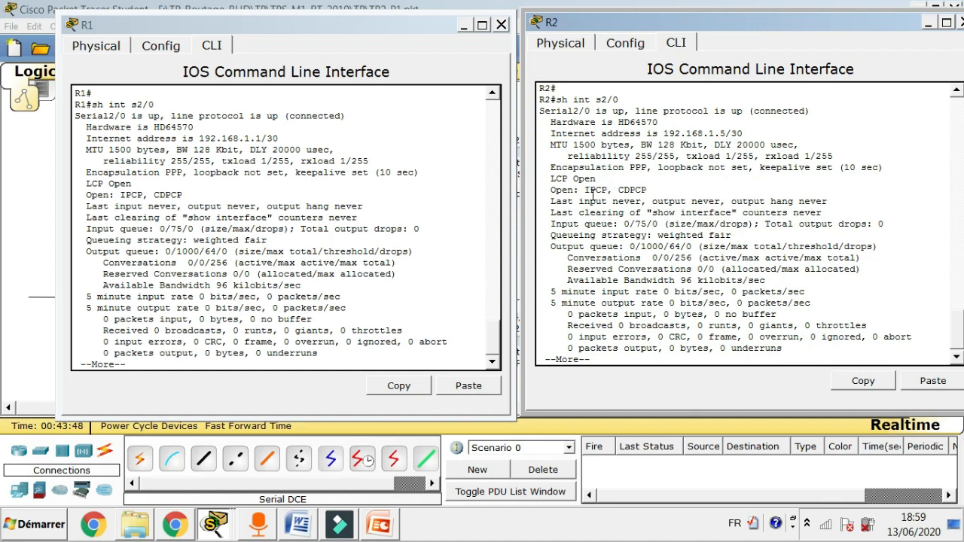
pyautogui.click(34, 246)
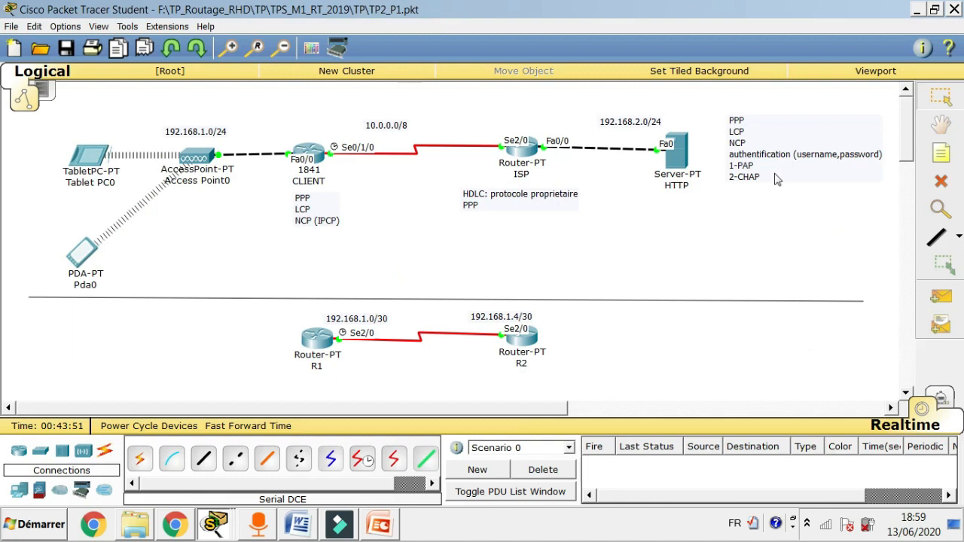
# Add '()' and 'IPCP' to the PPP note beside the HTTP server.
pyautogui.doubleClick(743, 147)
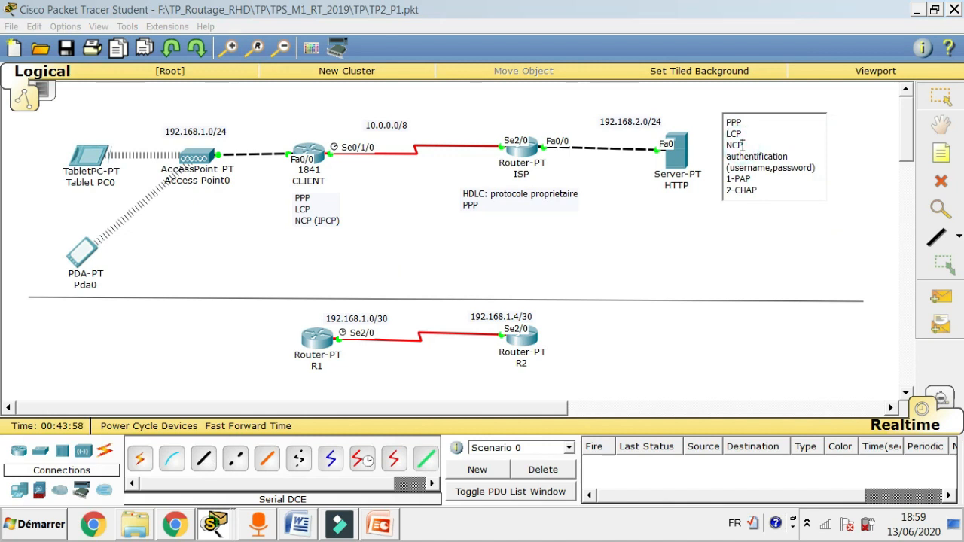
pyautogui.write('()')
pyautogui.write('IP')
pyautogui.write('CP')
pyautogui.click(217, 529)
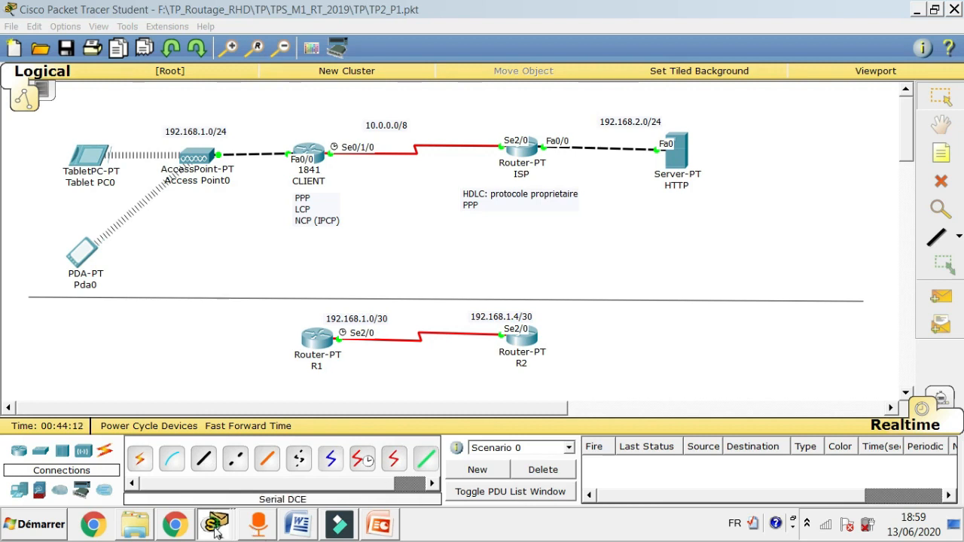
# Reopen R1's CLI, page past --More-- in the Serial2/0 output, and recall sh ip route.
pyautogui.click(119, 467)
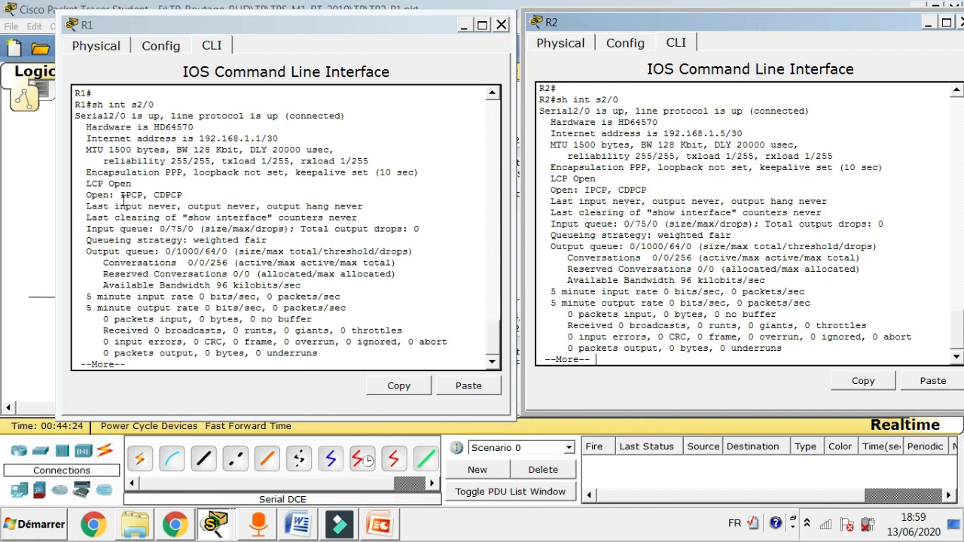
pyautogui.click(21, 221)
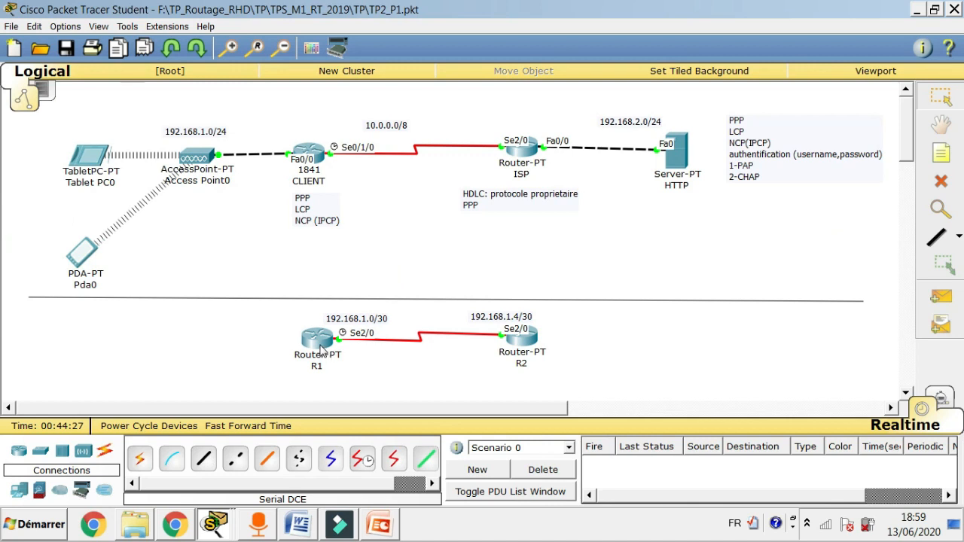
pyautogui.moveTo(322, 350)
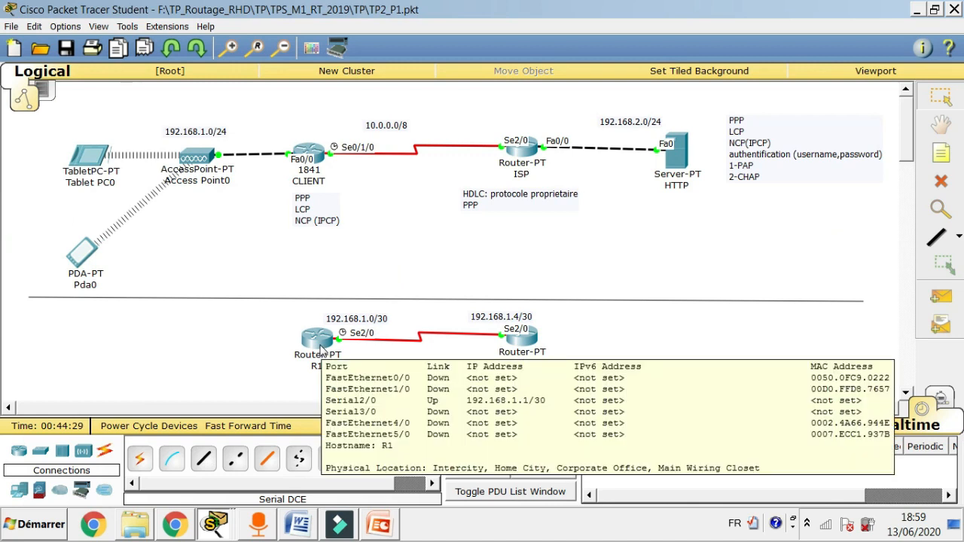
pyautogui.click(322, 350)
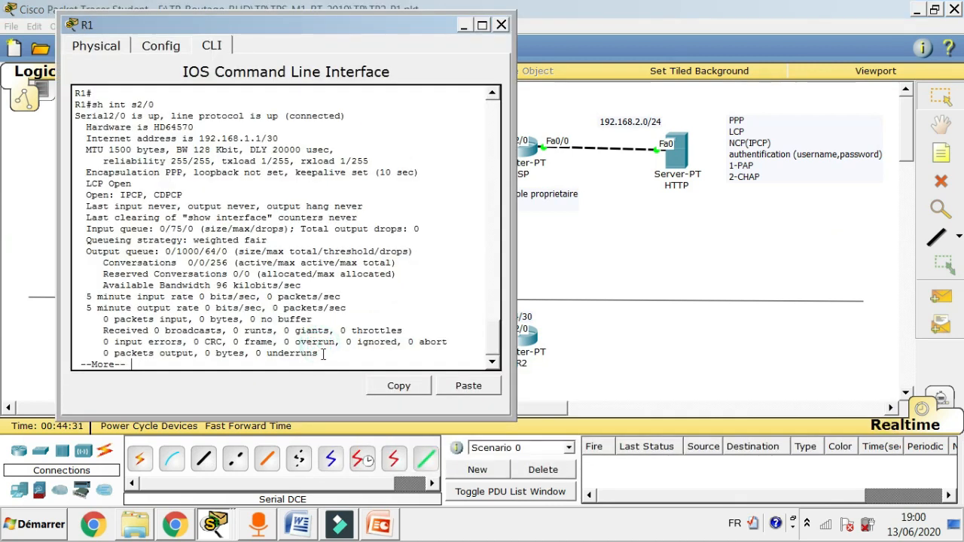
pyautogui.press('space')
pyautogui.press('Return')
pyautogui.press('Return')
pyautogui.press('Return')
pyautogui.press('Return')
pyautogui.press('Return')
pyautogui.press('Return')
pyautogui.press('Return')
pyautogui.press('Return')
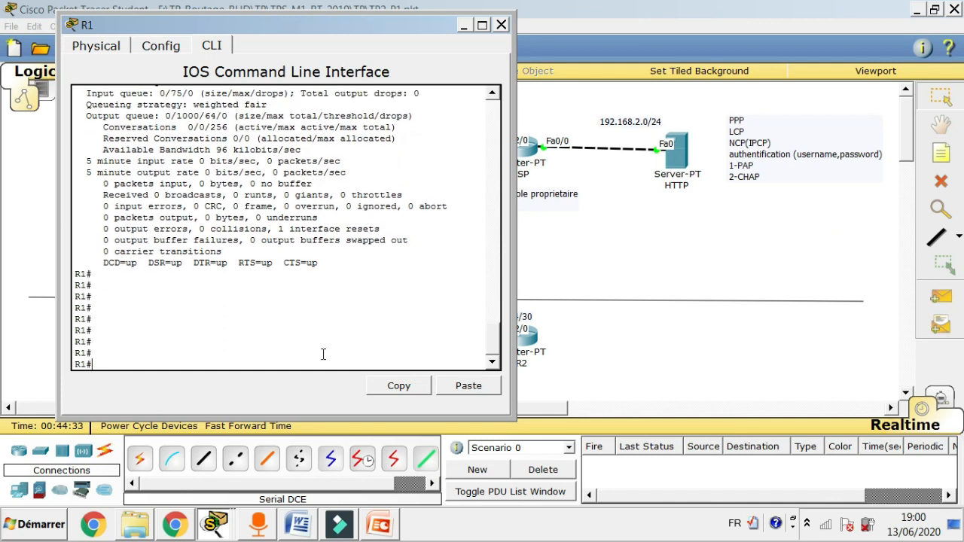
pyautogui.press('Up')
pyautogui.press('Up')
pyautogui.press('Down')
pyautogui.press('Up')
# Show R1's routing table with 192.168.1.0/30 and 192.168.1.5/32 on Serial2/0, then move the console right.
pyautogui.press('Return')
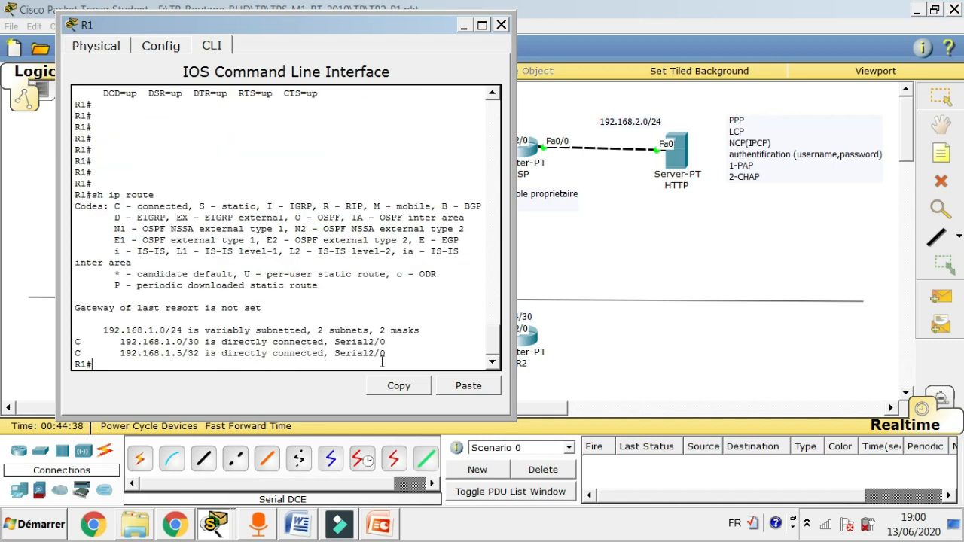
pyautogui.click(491, 345)
pyautogui.moveTo(490, 345); pyautogui.dragTo(495, 274)
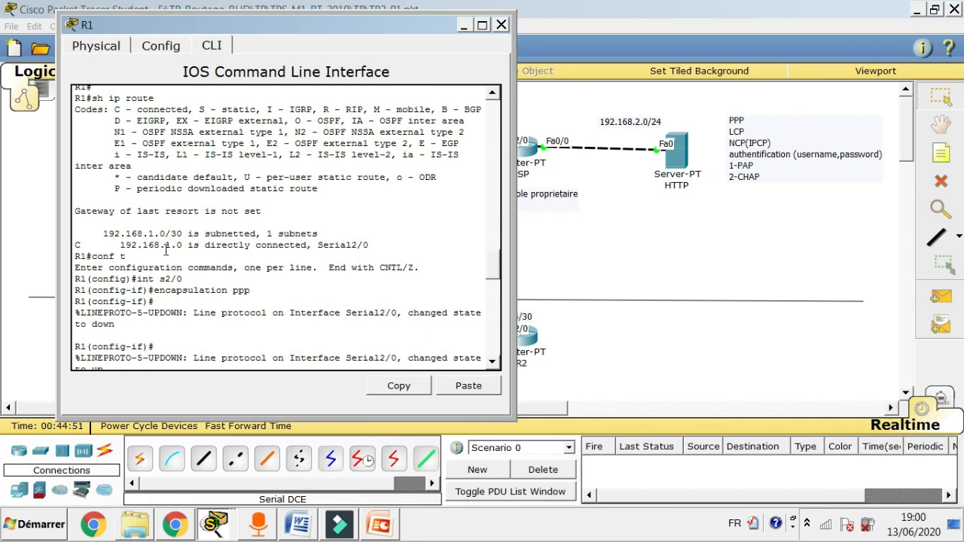
pyautogui.moveTo(497, 262); pyautogui.dragTo(503, 362)
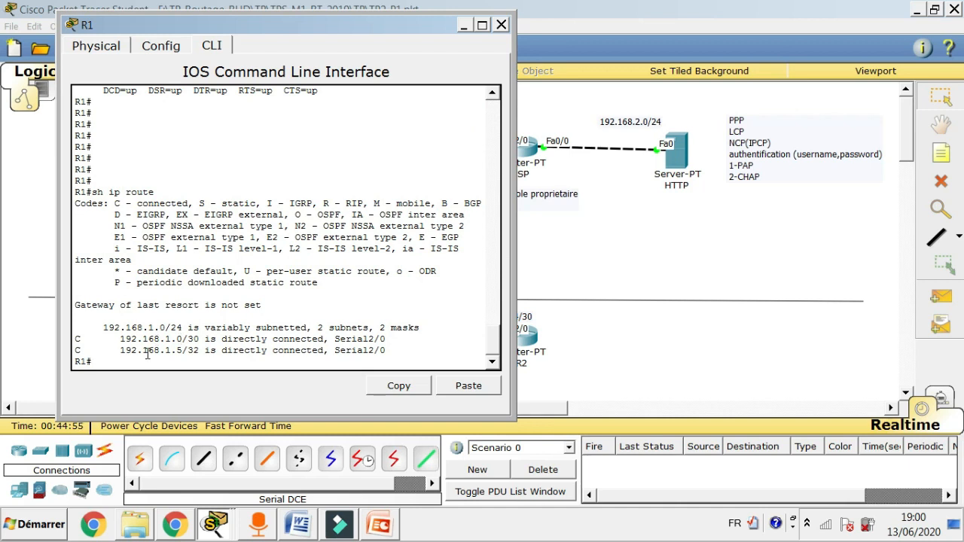
pyautogui.moveTo(340, 28); pyautogui.dragTo(884, 47)
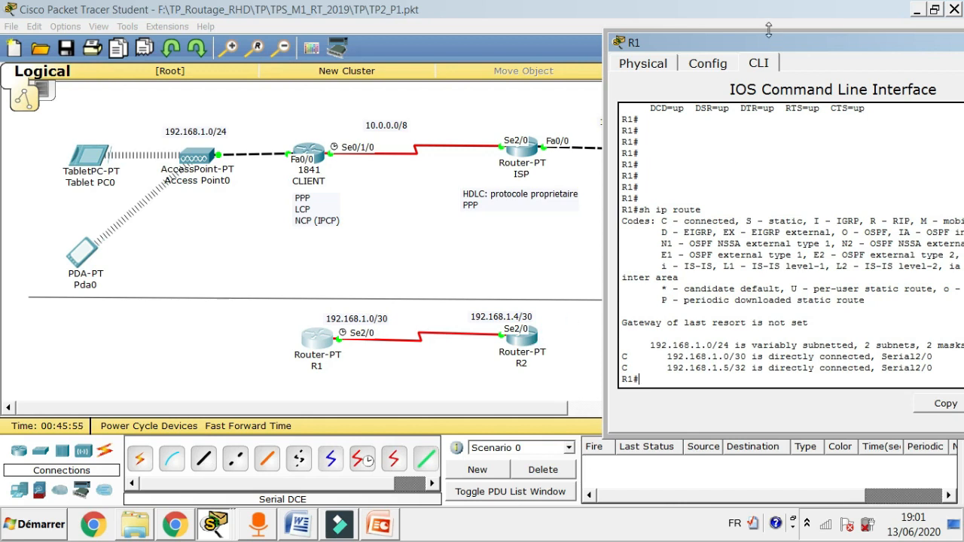
# Move R1's console to the left and bring up R2's CLI, finishing its paged output.
pyautogui.moveTo(767, 39); pyautogui.dragTo(469, 61)
pyautogui.moveTo(632, 60); pyautogui.dragTo(133, 58)
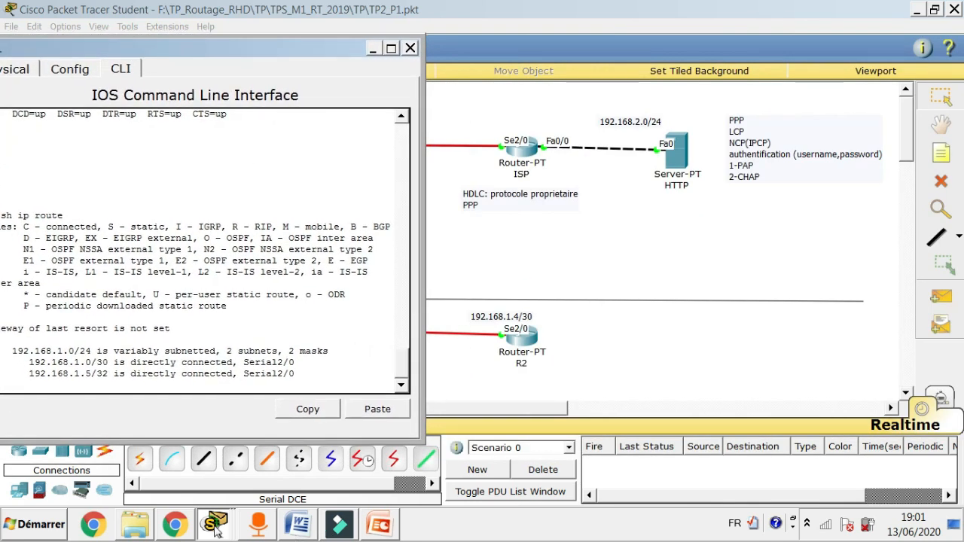
pyautogui.click(226, 481)
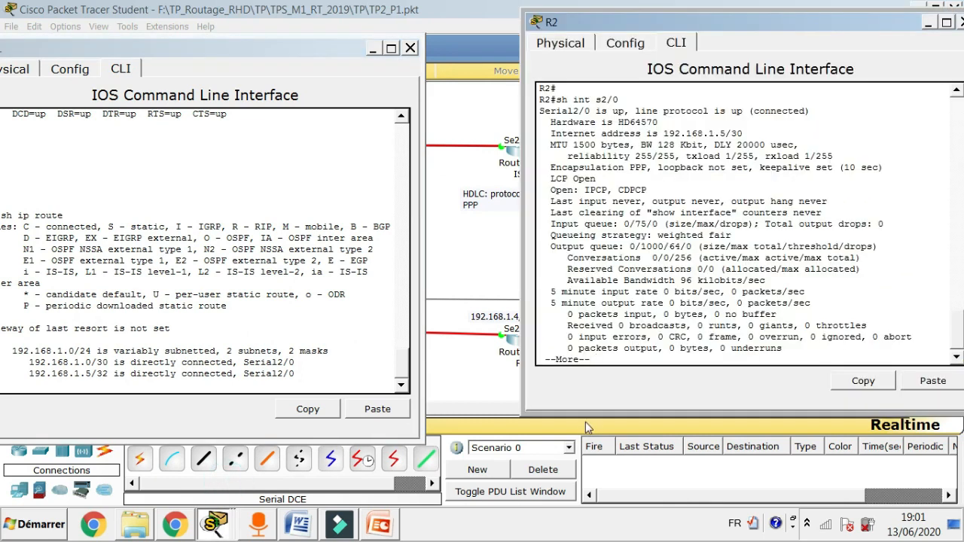
pyautogui.press('Return')
pyautogui.press('Return')
pyautogui.press('Return')
pyautogui.press('Return')
pyautogui.press('Return')
pyautogui.press('Return')
pyautogui.press('Return')
pyautogui.press('Return')
pyautogui.press('Return')
pyautogui.press('Return')
pyautogui.press('Return')
pyautogui.press('Return')
pyautogui.press('Return')
pyautogui.press('Return')
pyautogui.press('Return')
pyautogui.press('Return')
pyautogui.press('Return')
# Run 'sh ip route' on R2 to list 192.168.1.1/32 and 192.168.1.4/30, then minimize R1's console.
pyautogui.write('sh ip route')
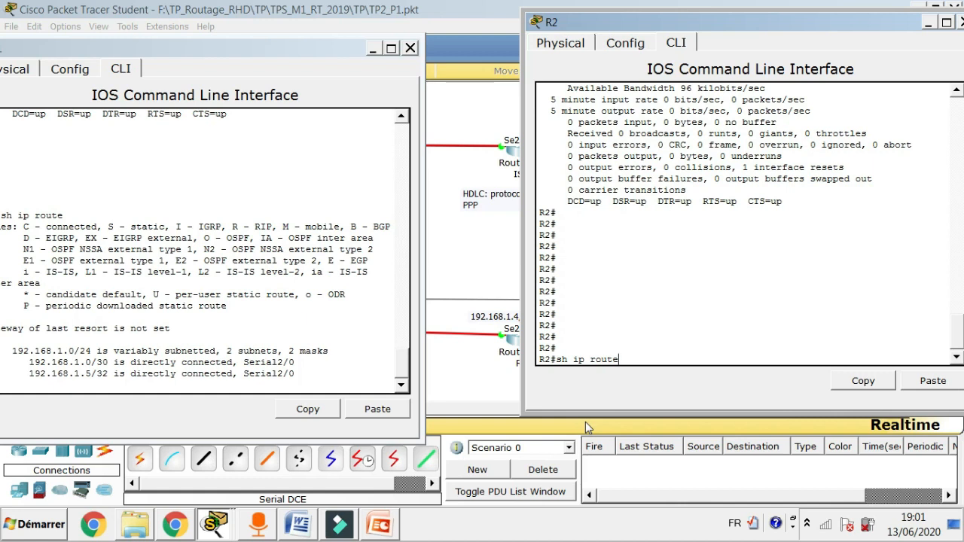
pyautogui.press('Return')
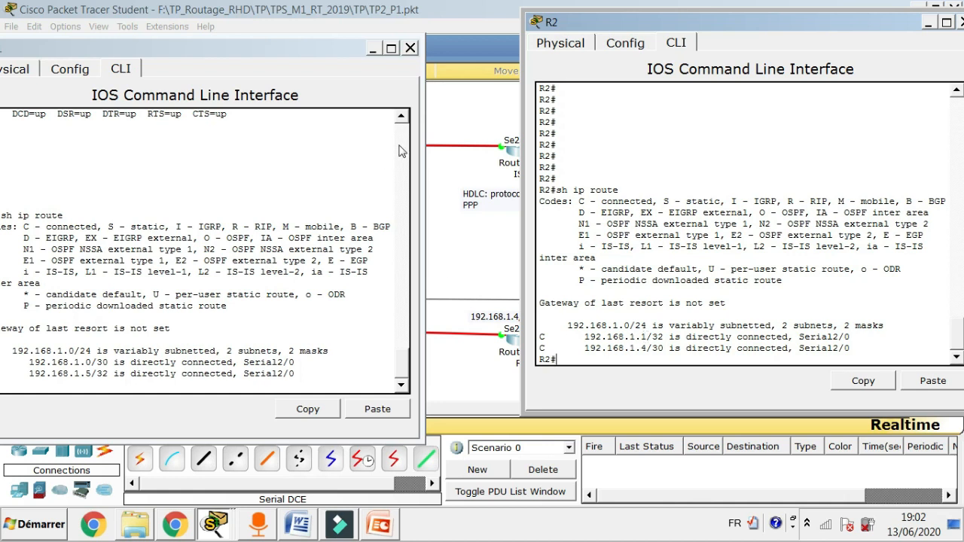
pyautogui.click(372, 49)
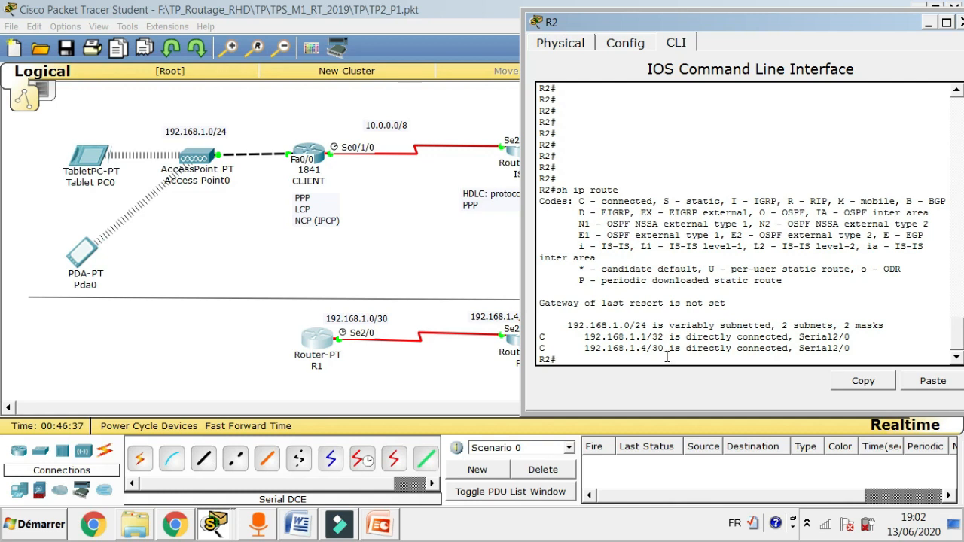
# Ping 192.168.1.1 from R2 for 100 percent success, then minimize R2's console.
pyautogui.write('ping 192.168')
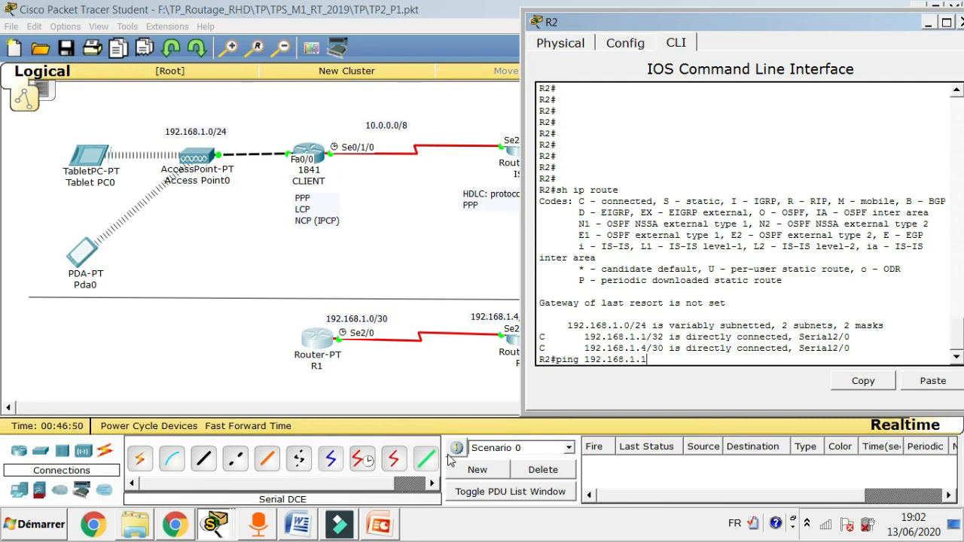
pyautogui.write('.1.1')
pyautogui.press('Return')
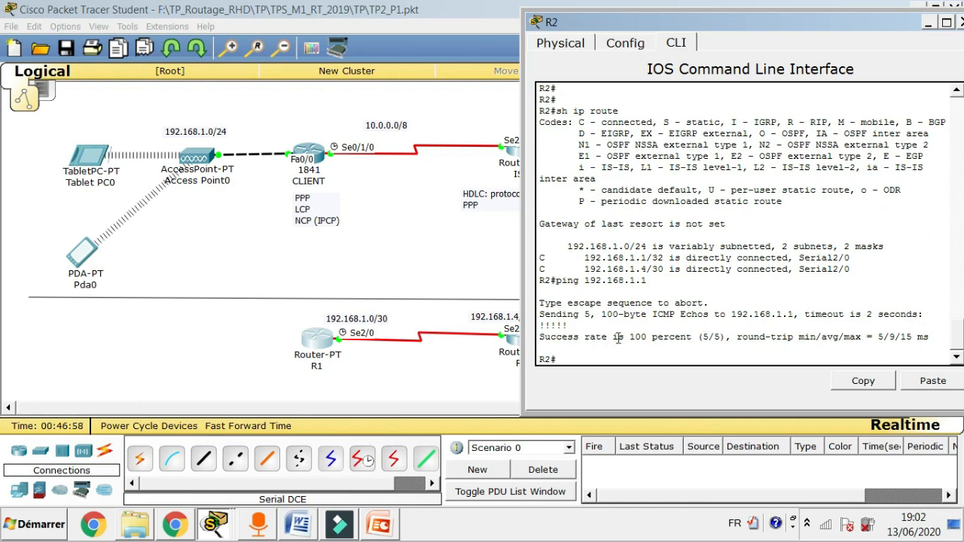
pyautogui.click(927, 24)
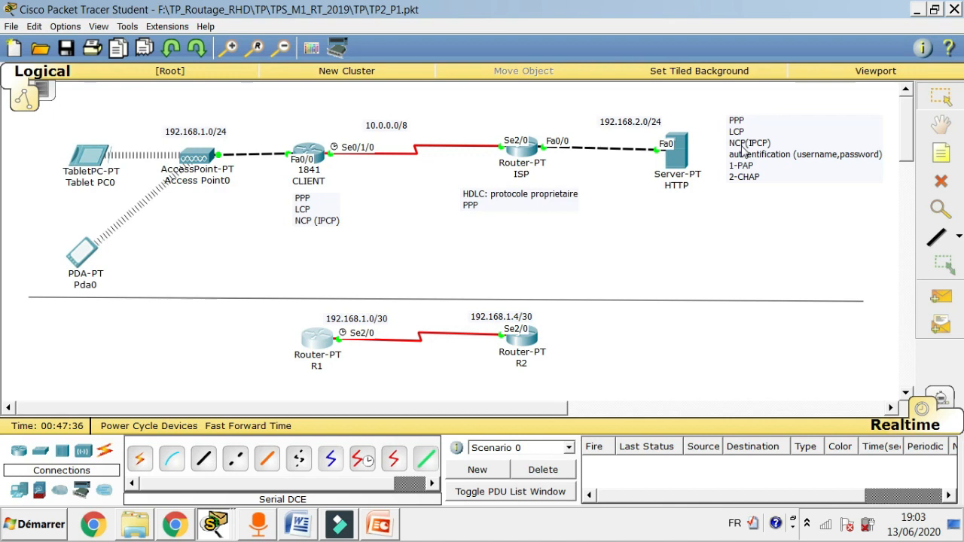
# On R1 run 'debug ppp negotiation', then recall a command to re-enter global configuration mode.
pyautogui.moveTo(513, 343)
pyautogui.click(321, 339)
pyautogui.moveTo(311, 42); pyautogui.dragTo(495, 45)
pyautogui.click(225, 381)
pyautogui.write('debug')
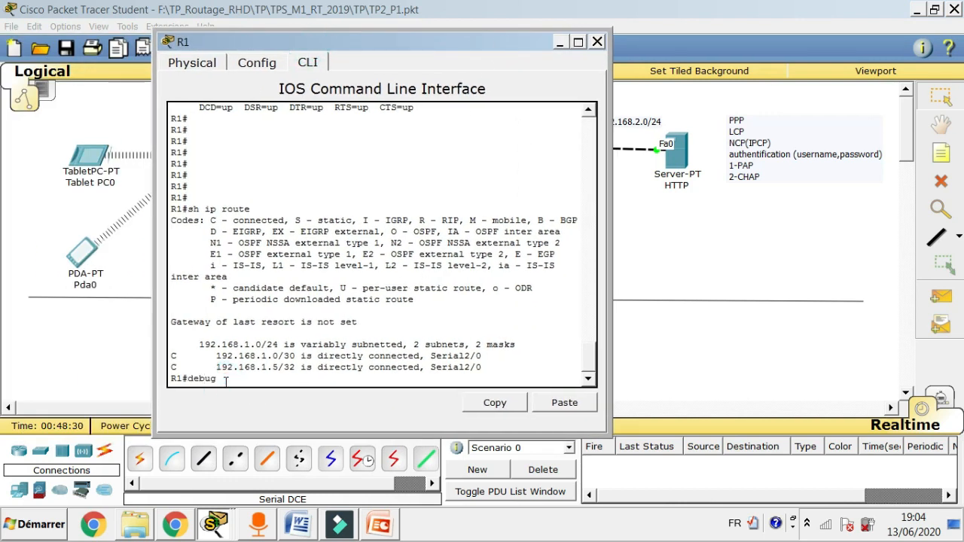
pyautogui.write(' ppp negotiation')
pyautogui.press('Return')
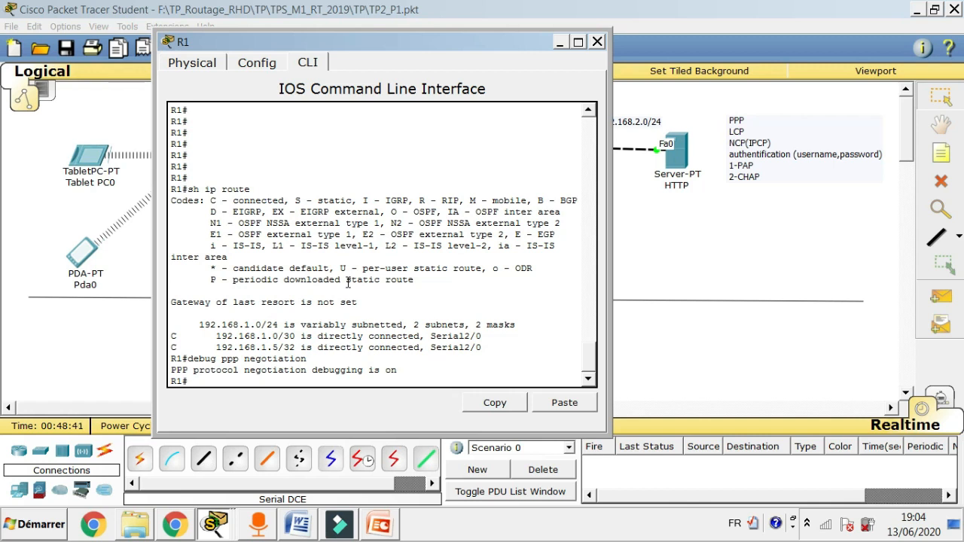
pyautogui.press('Up')
pyautogui.press('Up')
pyautogui.press('Up')
pyautogui.press('Up')
pyautogui.press('Return')
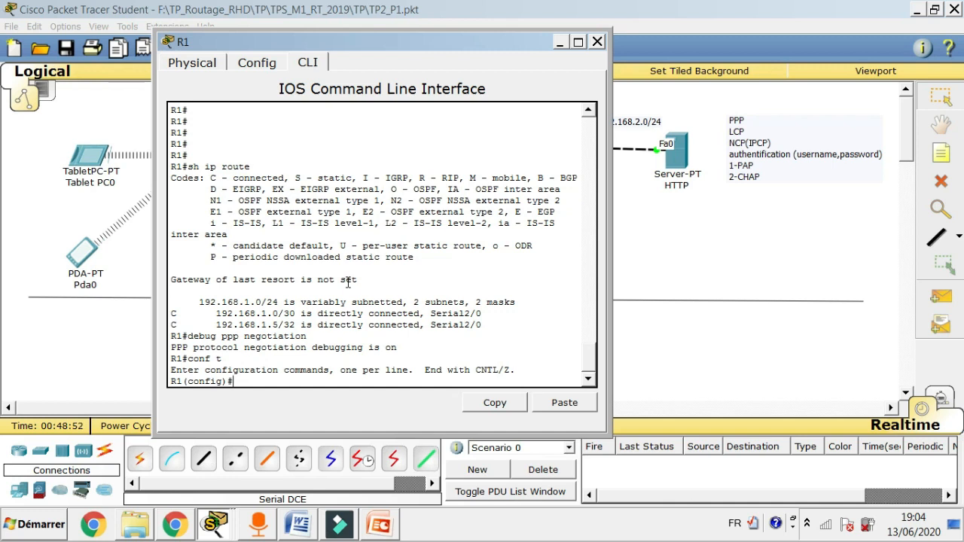
# Shut down and re-enable Serial2/0 on R1 to trigger PPP negotiation debug output.
pyautogui.write('int s2/0')
pyautogui.press('Return')
pyautogui.press('Return')
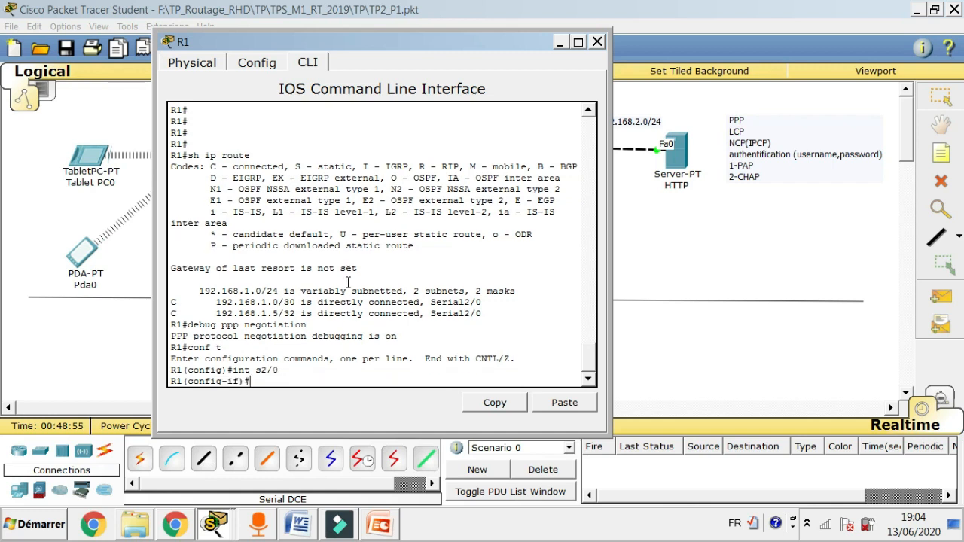
pyautogui.write('sh')
pyautogui.press('Return')
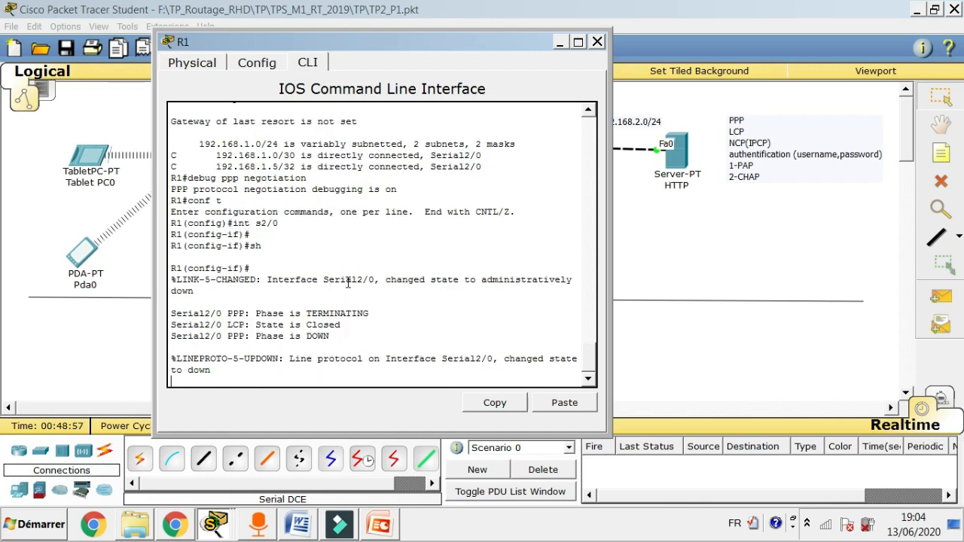
pyautogui.write('nop sh')
pyautogui.press('Left')
pyautogui.press('BackSpace')
pyautogui.press('Return')
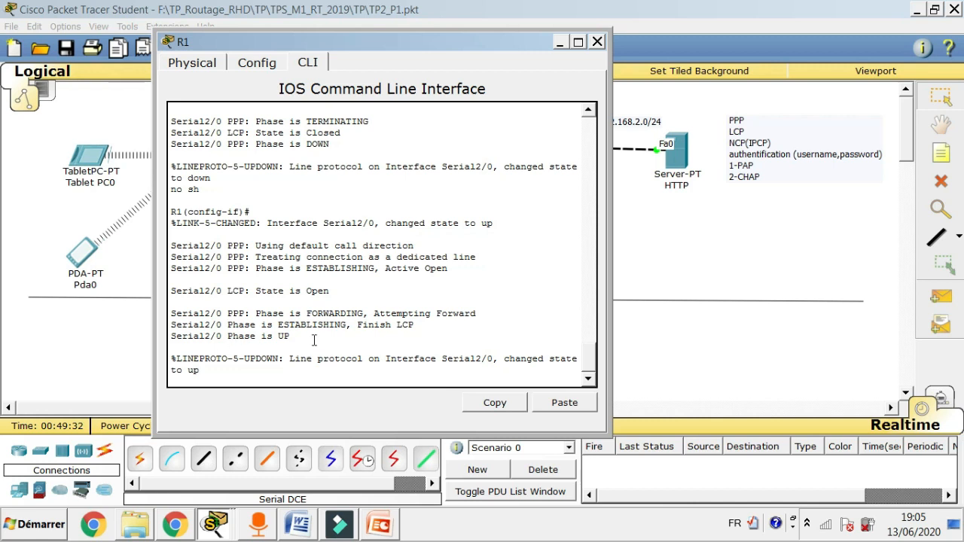
# Once the link shows UP, check the Word lab sheet and show the Protocole PAP slide.
pyautogui.click(588, 381)
pyautogui.press('Return')
pyautogui.press('Return')
pyautogui.press('Return')
pyautogui.press('Return')
pyautogui.press('Return')
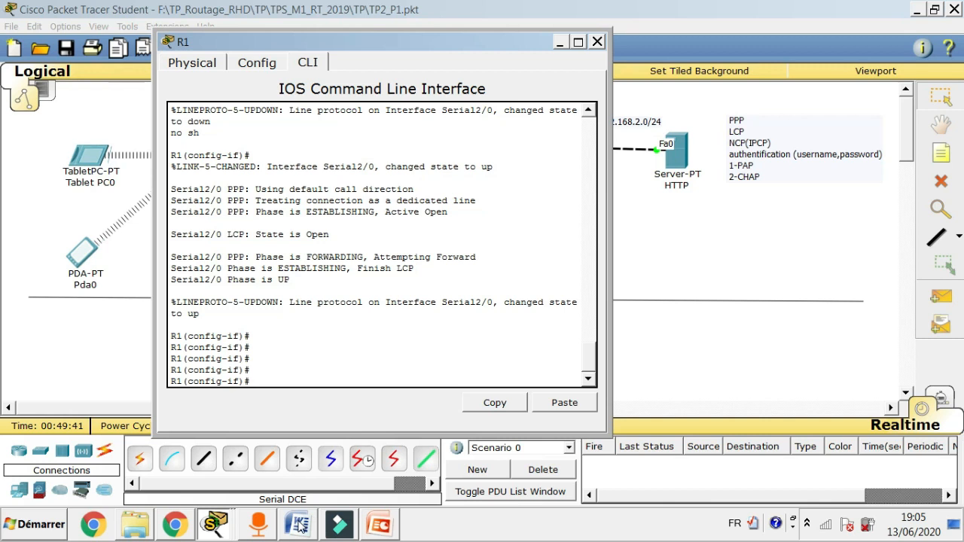
pyautogui.click(299, 525)
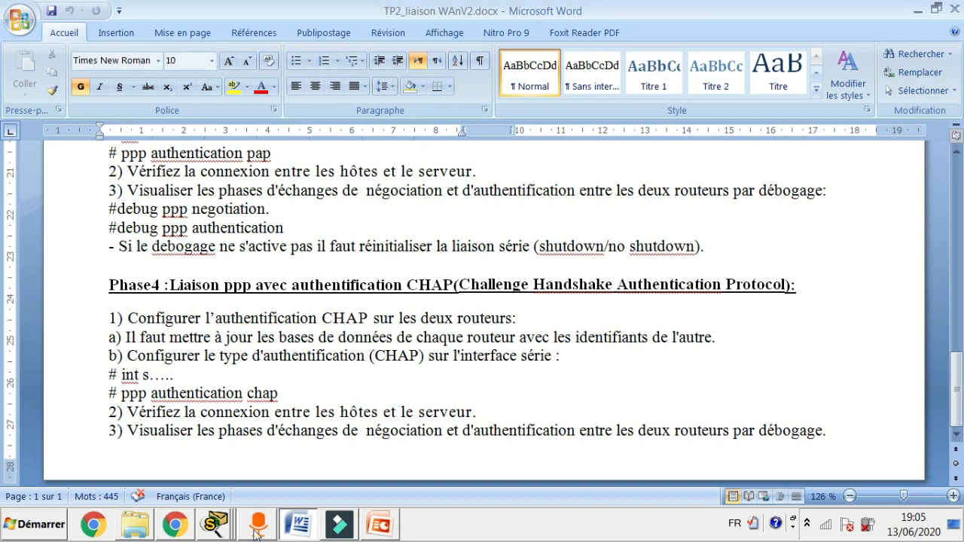
pyautogui.click(381, 526)
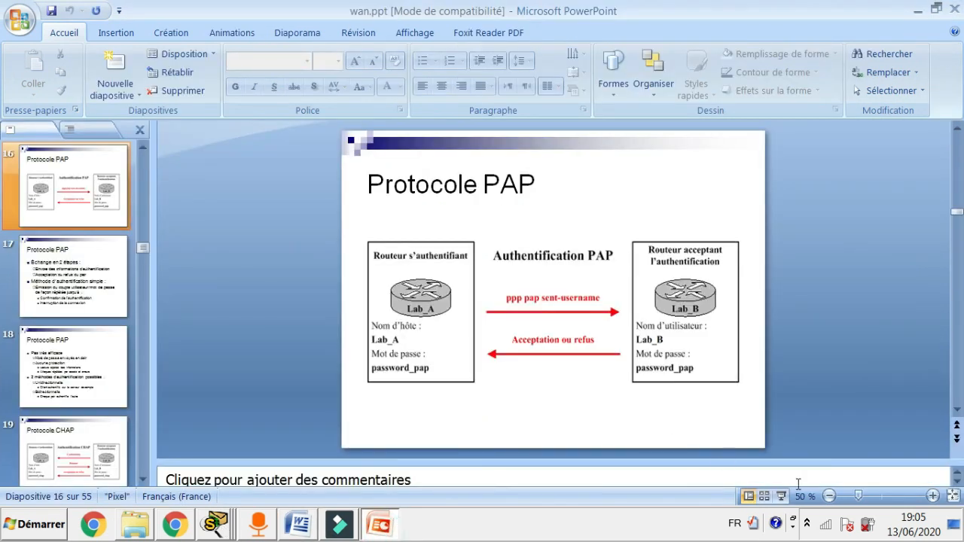
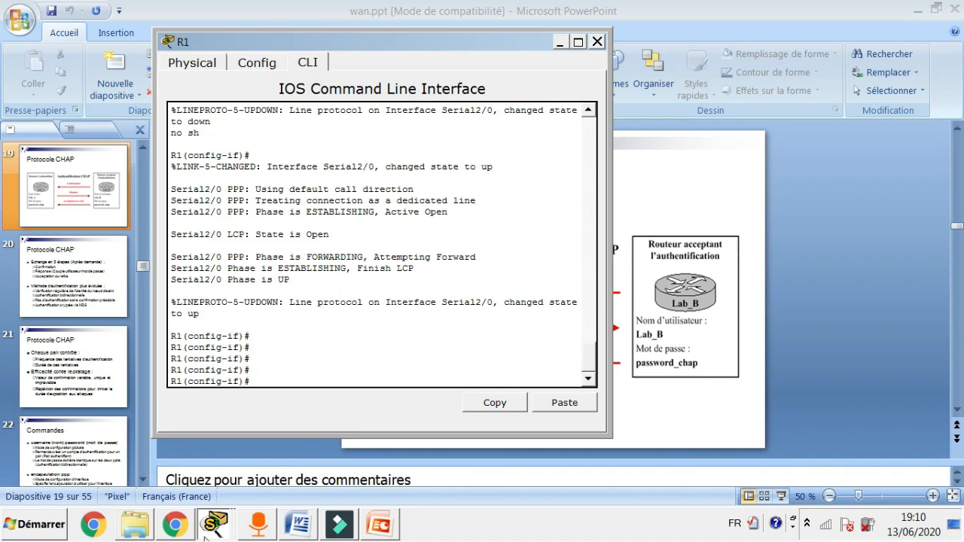
# Switch from the PowerPoint slides back to the Packet Tracer topology showing R1 and R2.
pyautogui.click(234, 531)
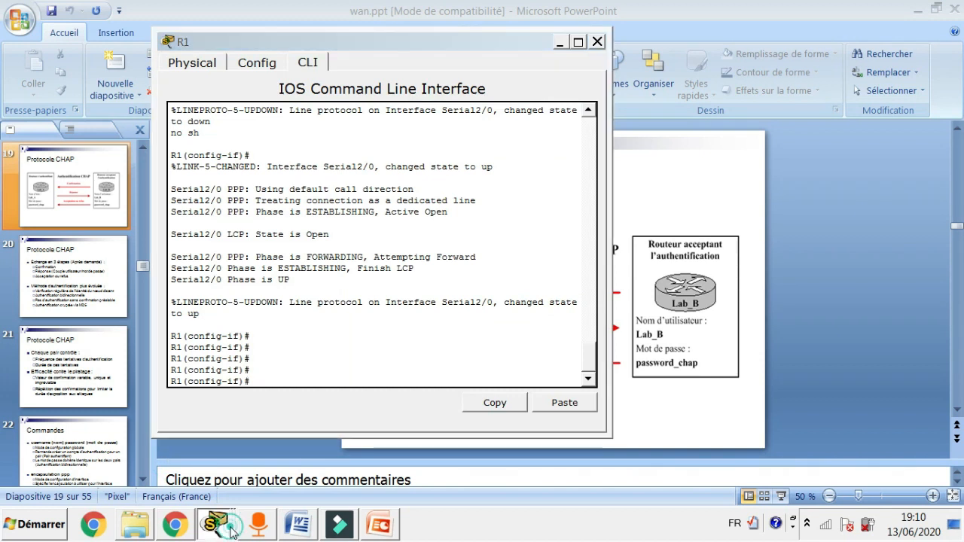
pyautogui.click(242, 443)
pyautogui.click(216, 532)
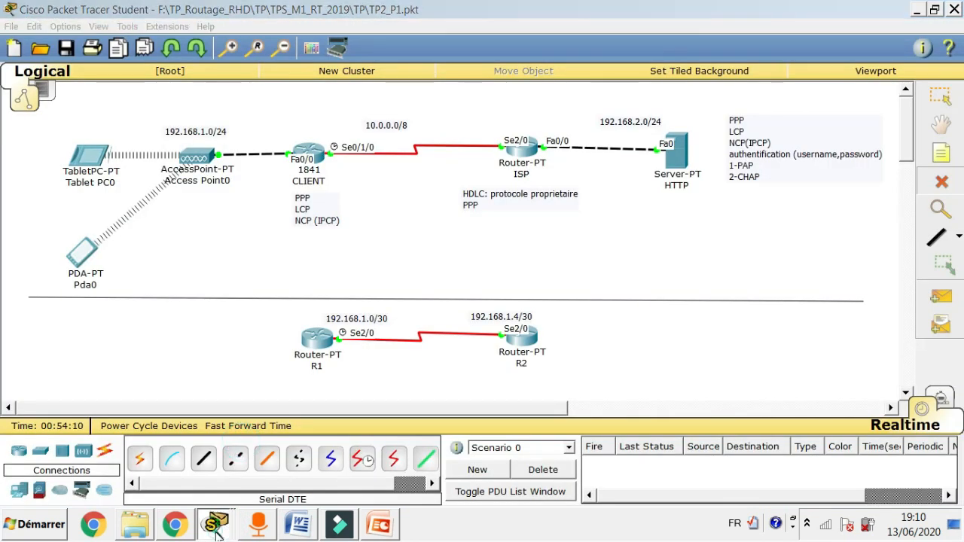
# Arrange R1's console on the left and R2's console on the right.
pyautogui.click(235, 494)
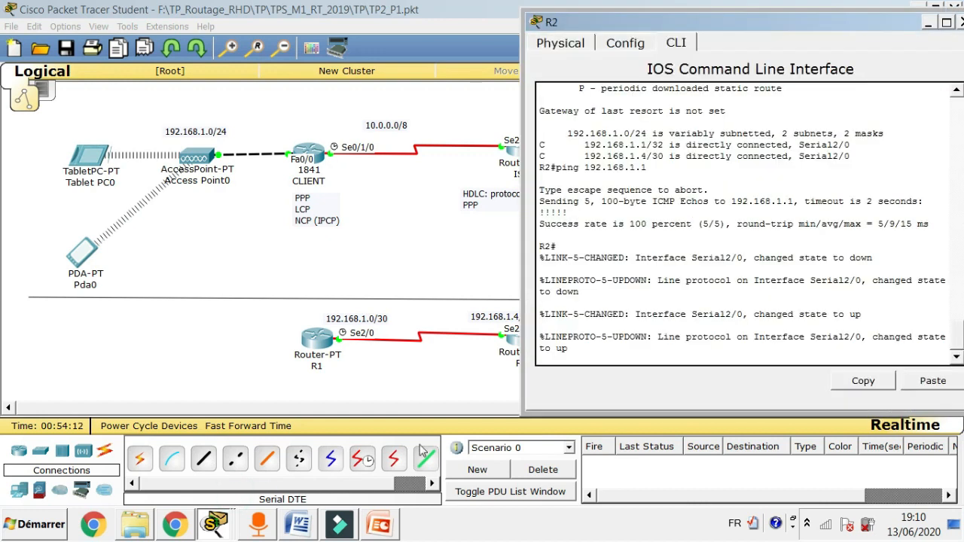
pyautogui.click(211, 530)
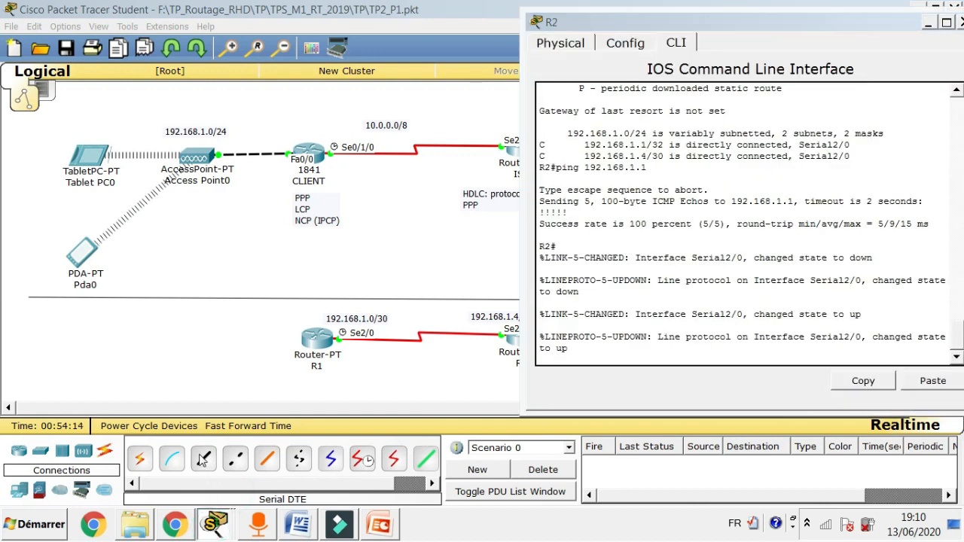
pyautogui.click(203, 463)
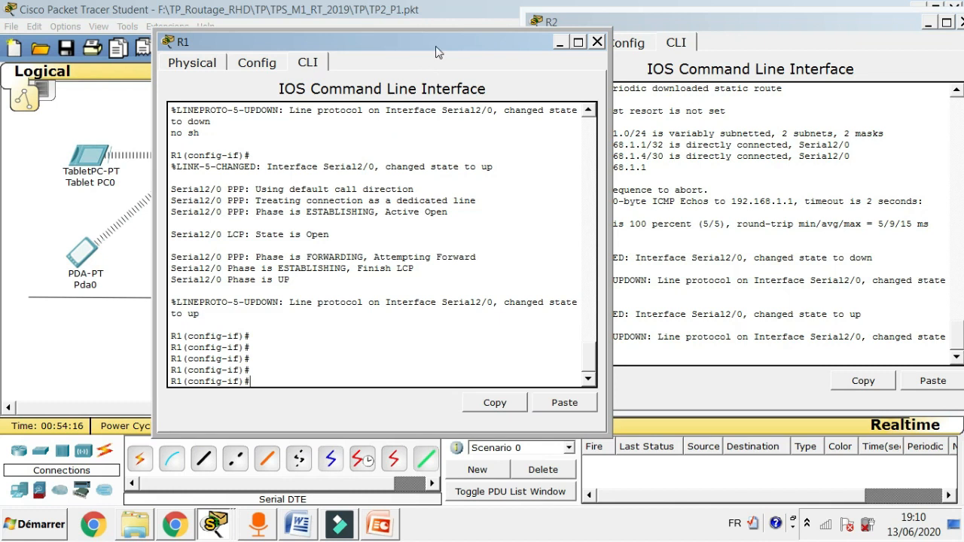
pyautogui.moveTo(444, 42); pyautogui.dragTo(343, 21)
pyautogui.moveTo(631, 23); pyautogui.dragTo(627, 19)
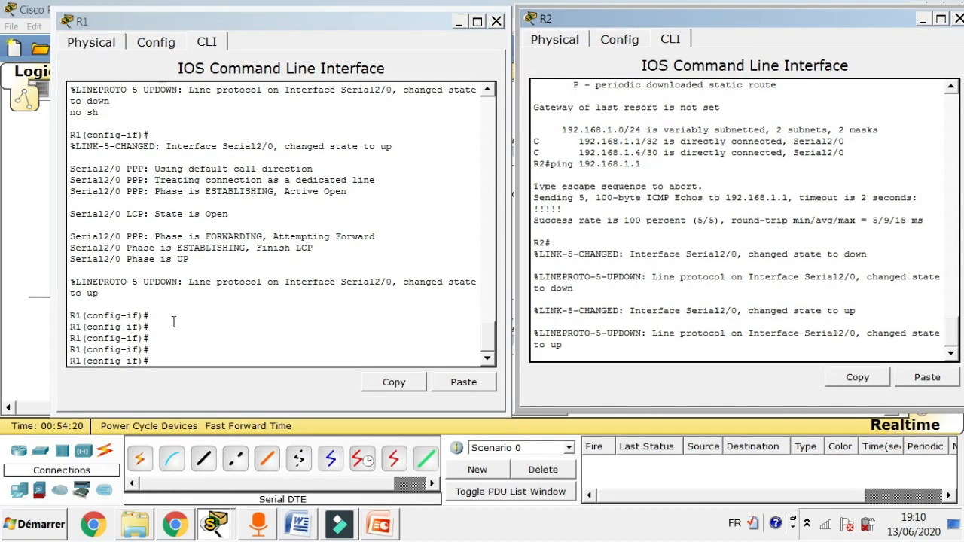
# Return R1 to privileged mode with 'end' and get a fresh prompt on R2.
pyautogui.click(169, 359)
pyautogui.write('end')
pyautogui.press('Return')
pyautogui.press('Return')
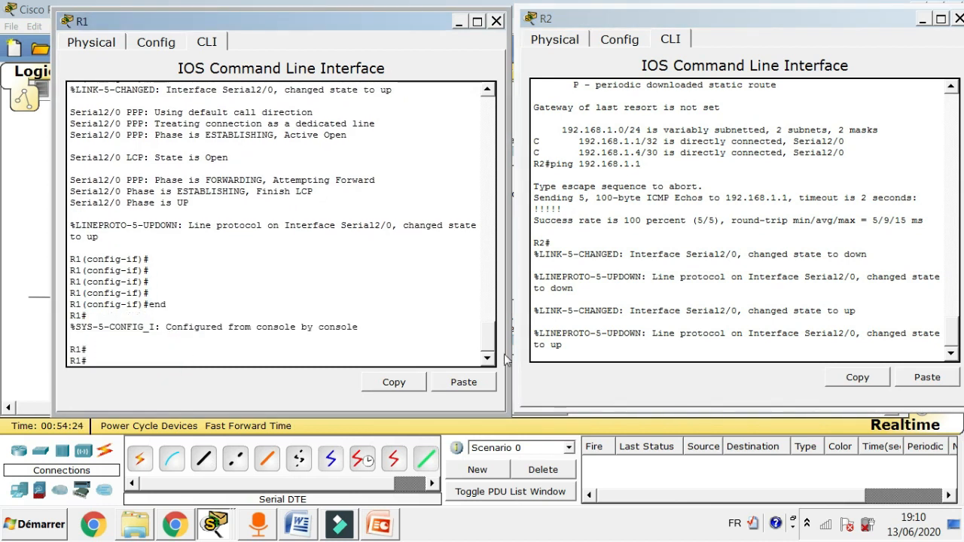
pyautogui.click(578, 354)
pyautogui.press('Return')
pyautogui.press('Return')
pyautogui.press('Return')
pyautogui.press('Return')
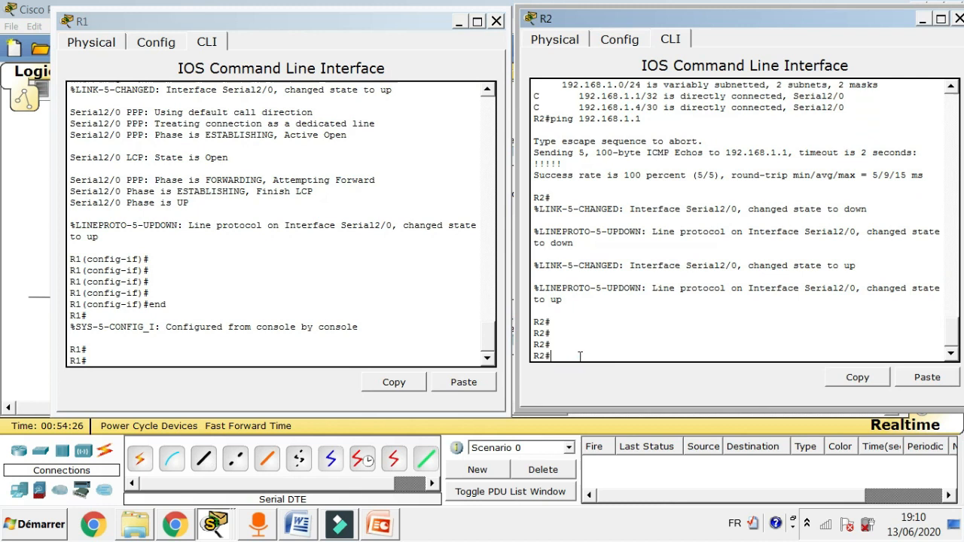
# On R1, enter conf t and create local username R2 with the shared CHAP password.
pyautogui.click(112, 363)
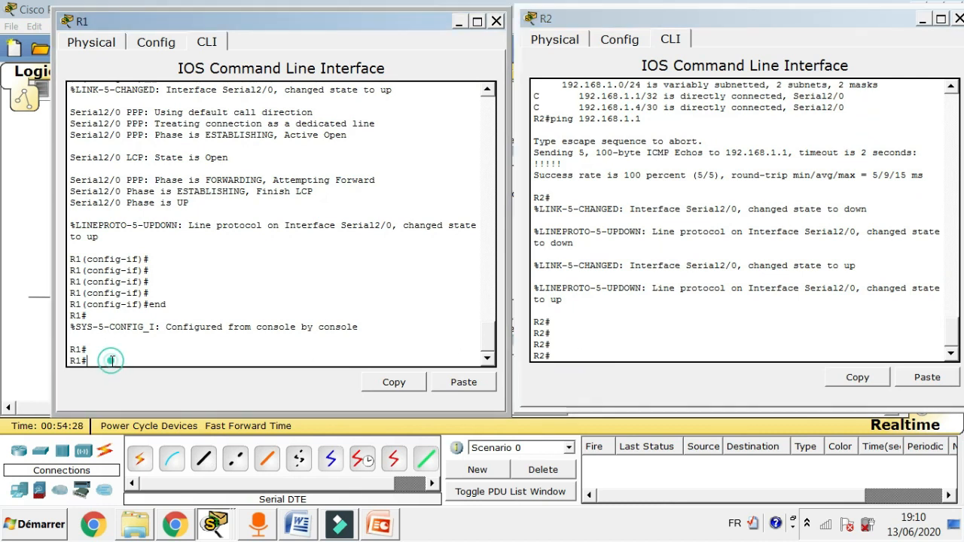
pyautogui.write('conf t')
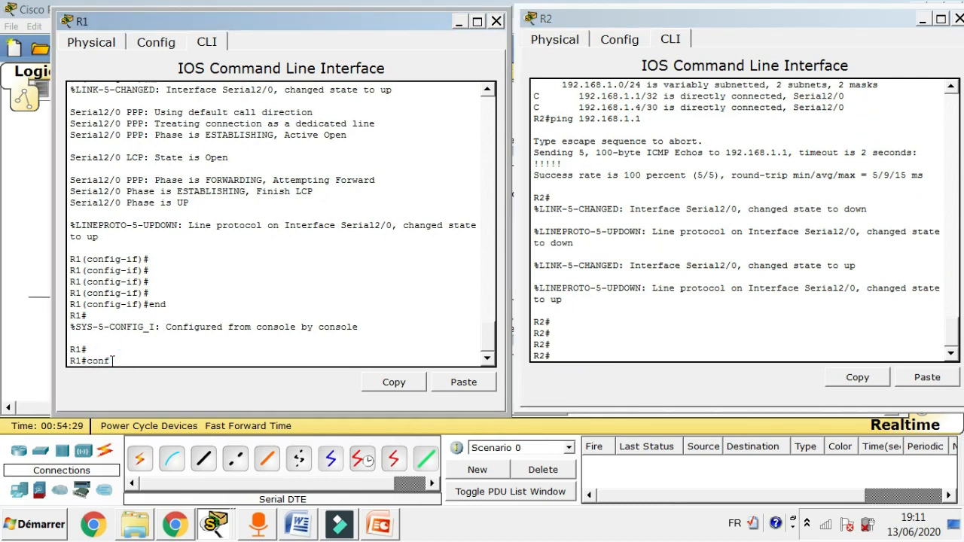
pyautogui.press('Return')
pyautogui.press('Return')
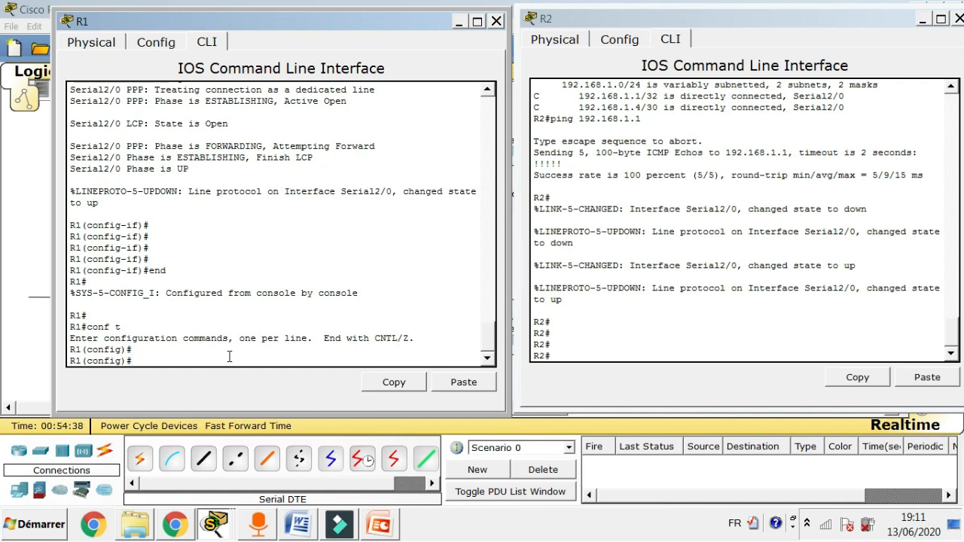
pyautogui.write('sername')
pyautogui.write('R2')
pyautogui.write('passwo')
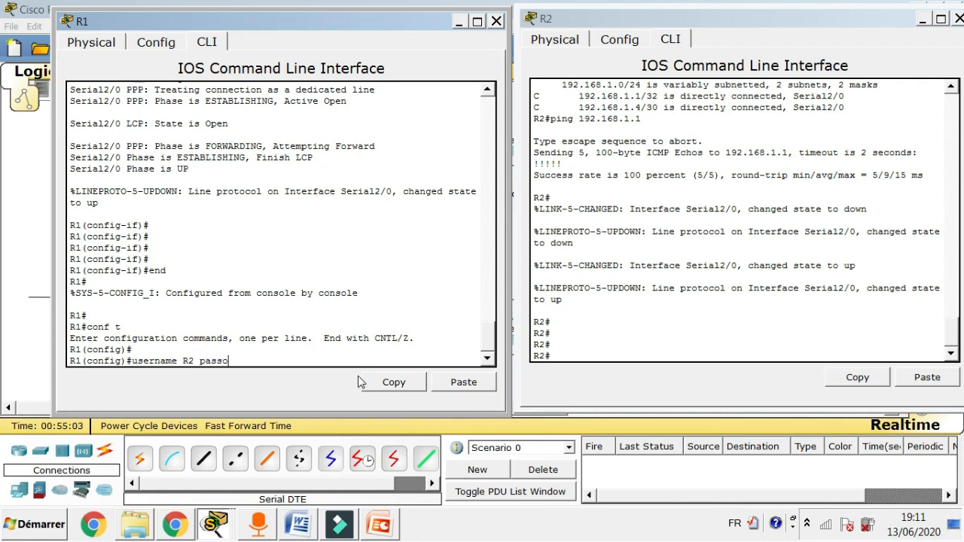
pyautogui.write('rd cisco')
pyautogui.press('Return')
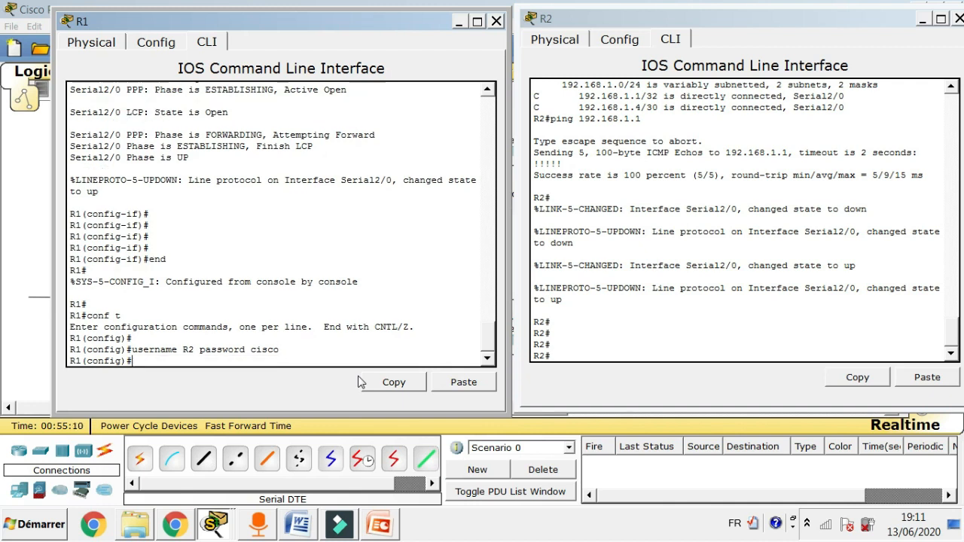
pyautogui.click(557, 354)
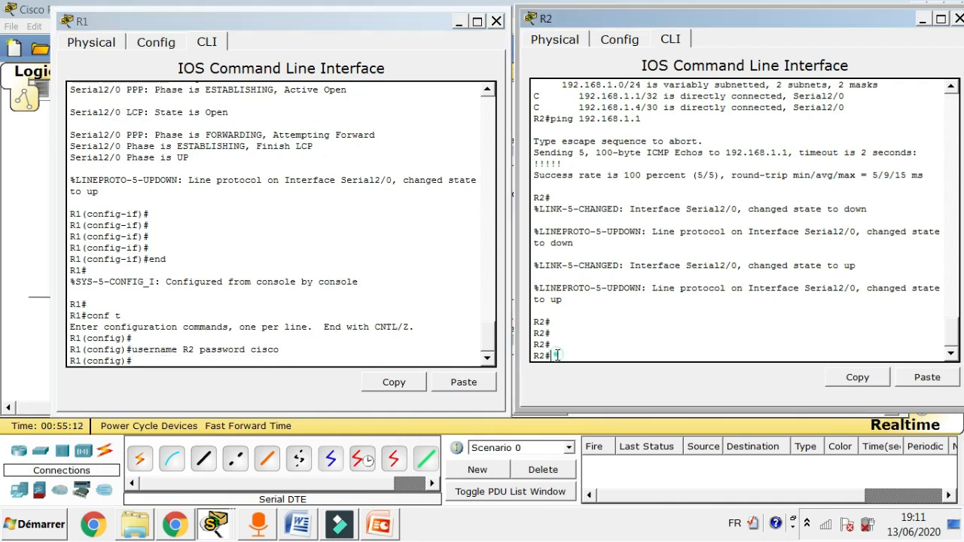
# On R2, enter conf t and define local username R1 with the same shared password.
pyautogui.write('username R1 password cisco')
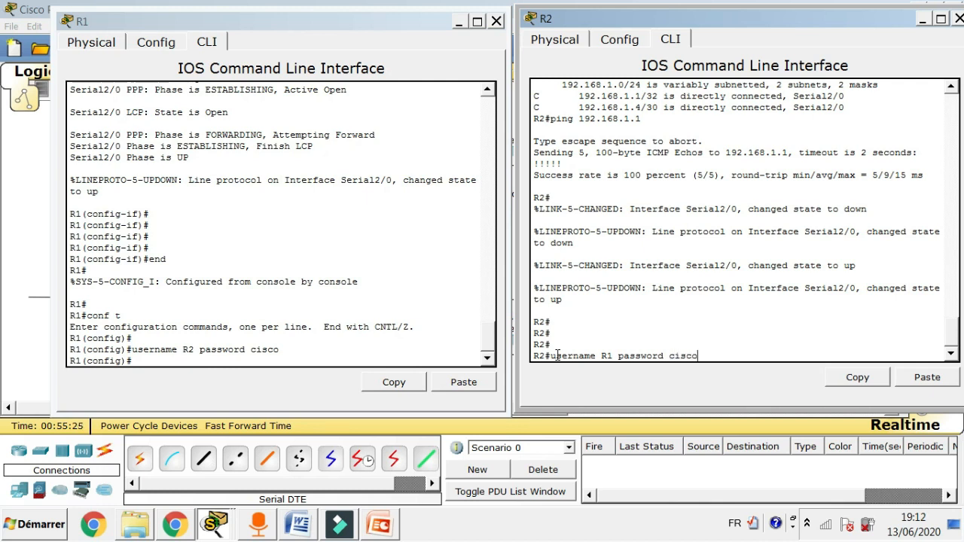
pyautogui.press('Return')
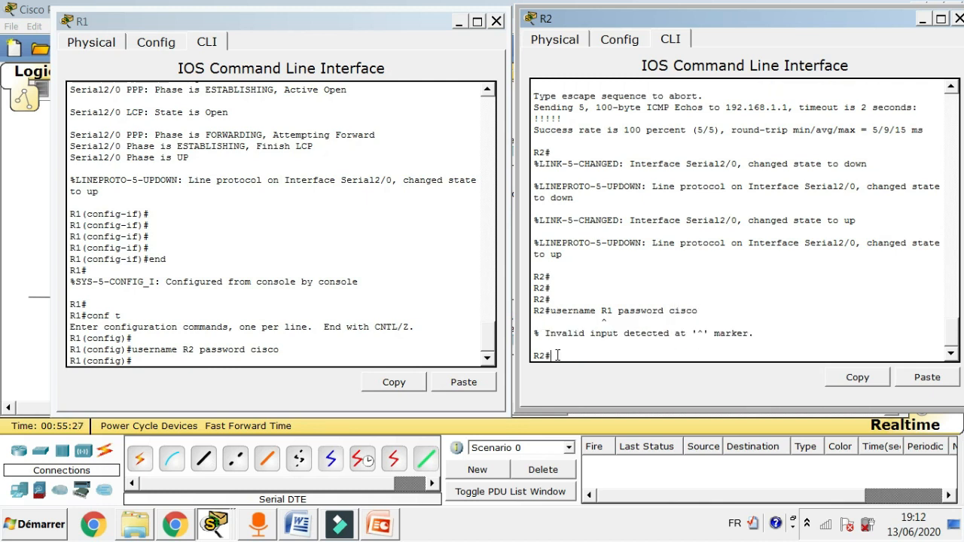
pyautogui.write('conf t')
pyautogui.press('Return')
pyautogui.press('Return')
pyautogui.write('username')
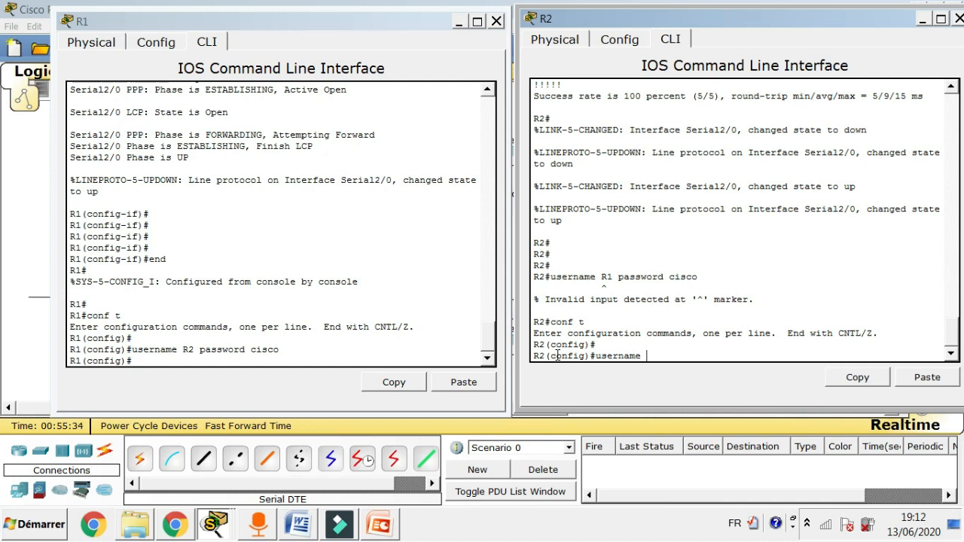
pyautogui.write(' R1 password cisco')
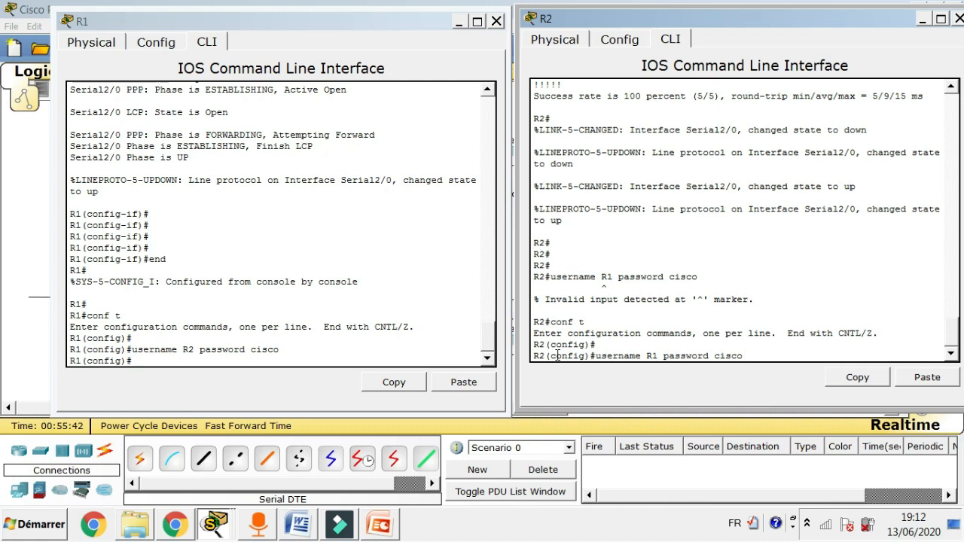
pyautogui.press('Return')
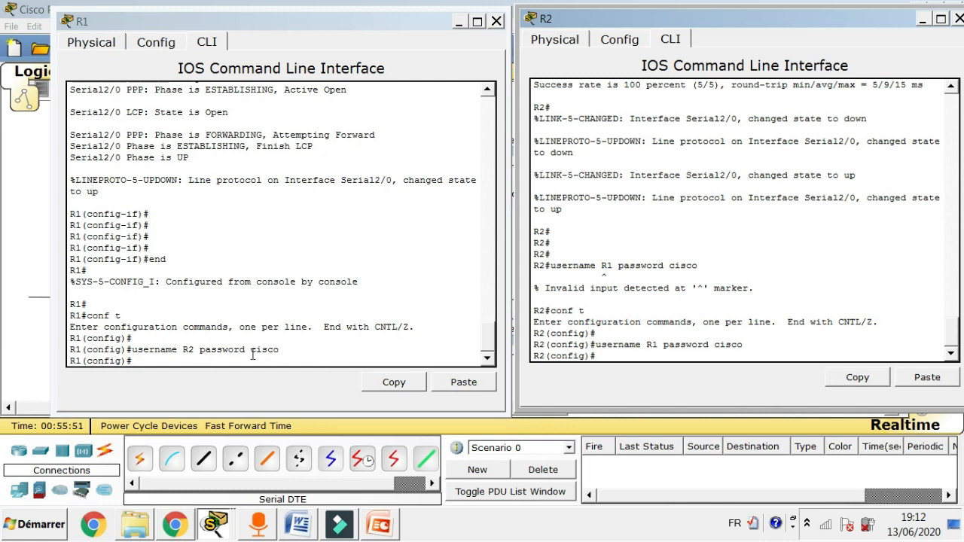
# On R1, enter int s2/0 and apply 'ppp authentication chap'.
pyautogui.click(181, 359)
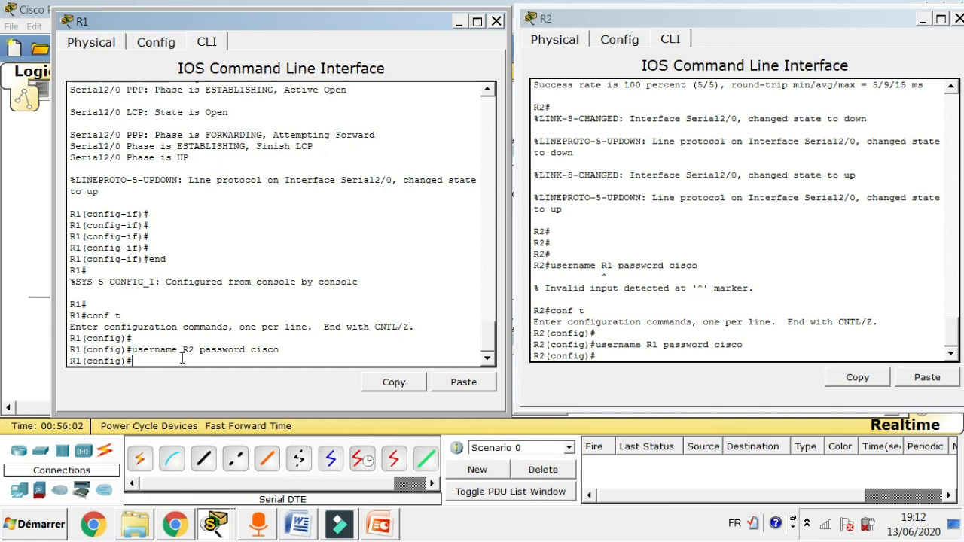
pyautogui.write('int s2/0')
pyautogui.press('Return')
pyautogui.write('ppp a')
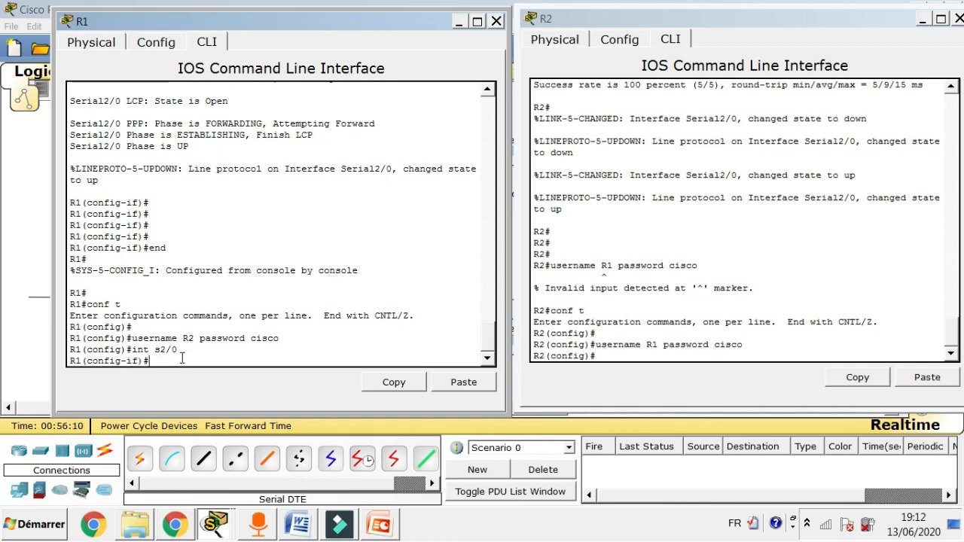
pyautogui.write('uthenticat')
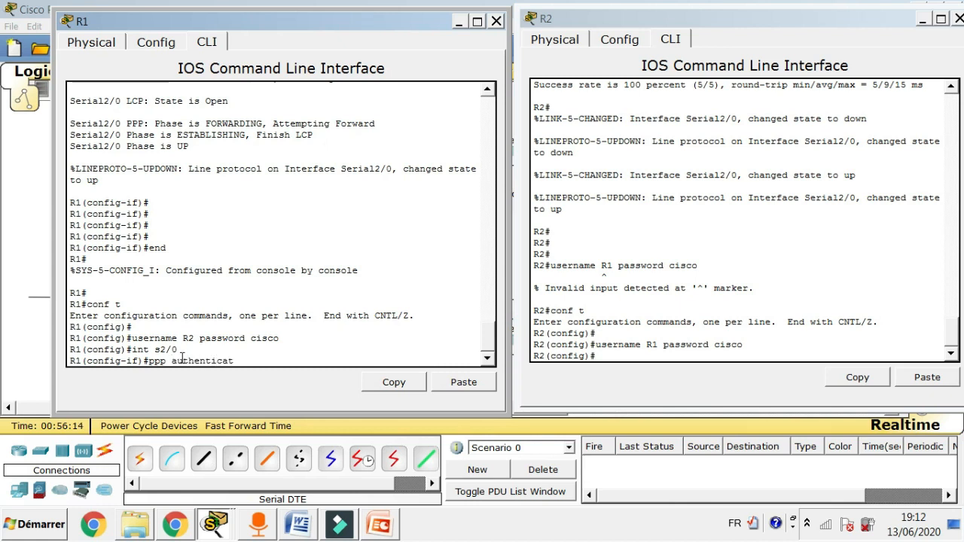
pyautogui.write('ion chap')
pyautogui.press('Return')
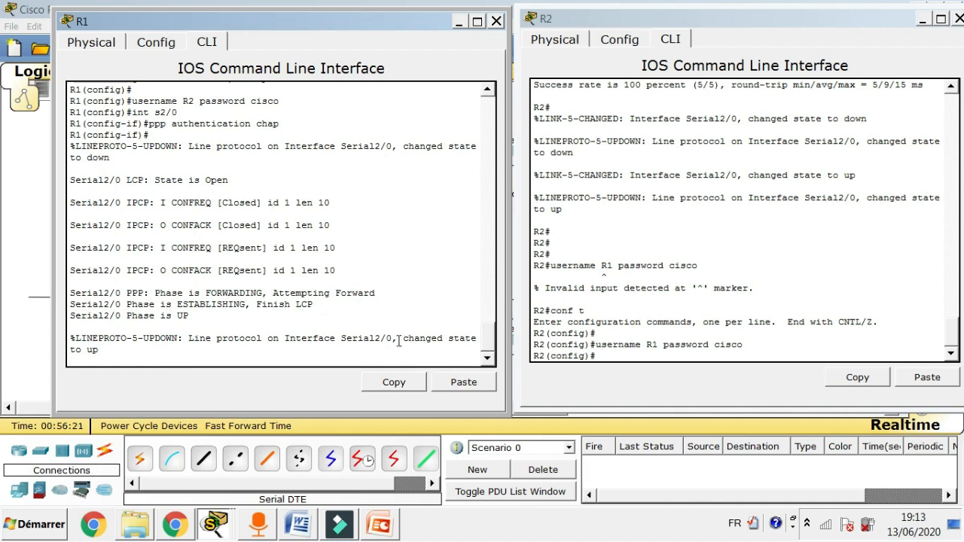
pyautogui.click(607, 355)
# Apply 'ppp authentication chap' on R2's Serial2/0 and refresh R1's prompt to see authentication messages.
pyautogui.write('int')
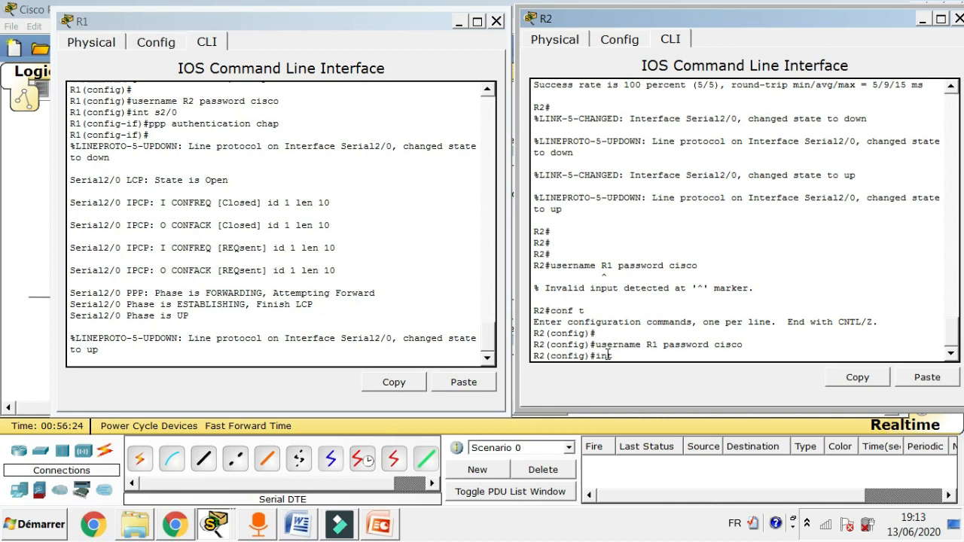
pyautogui.write(' s')
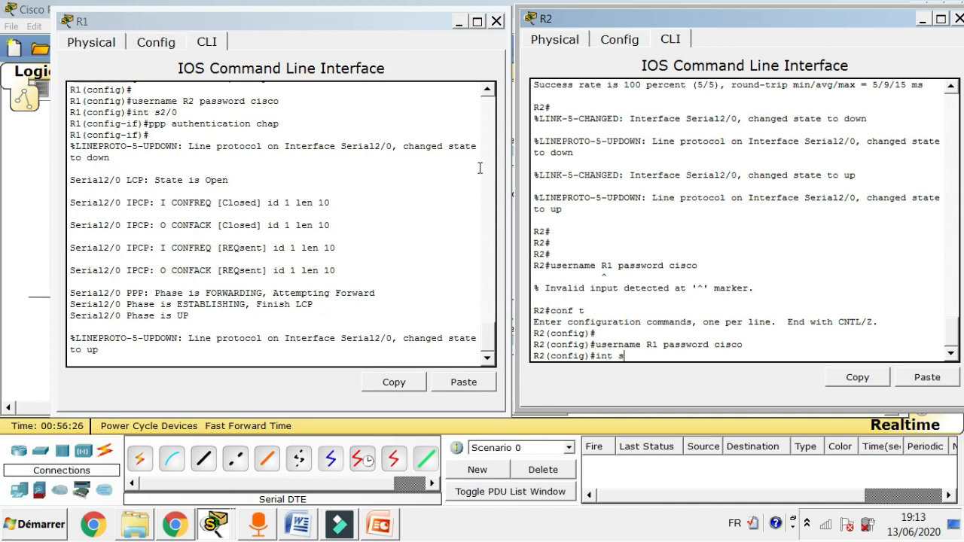
pyautogui.write('2/0')
pyautogui.press('Return')
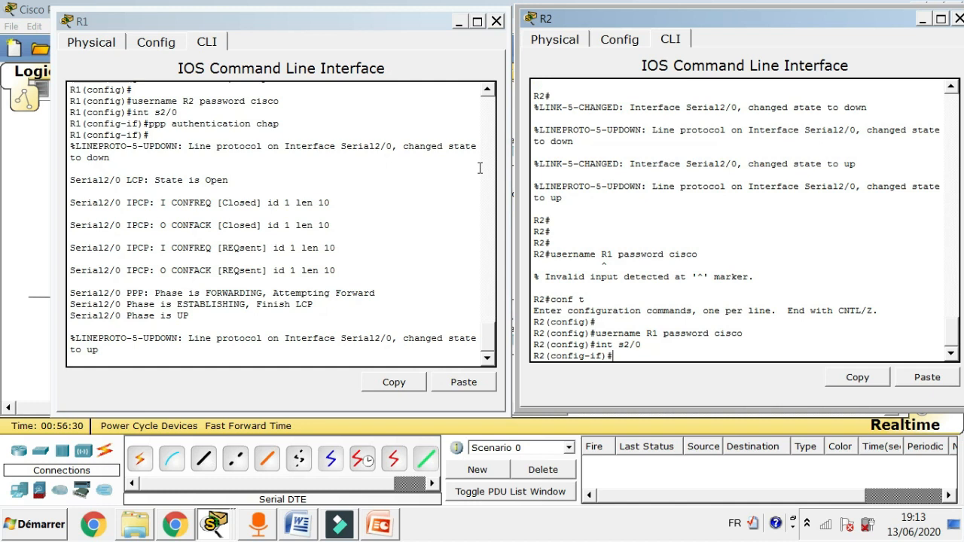
pyautogui.write('ppp authentication')
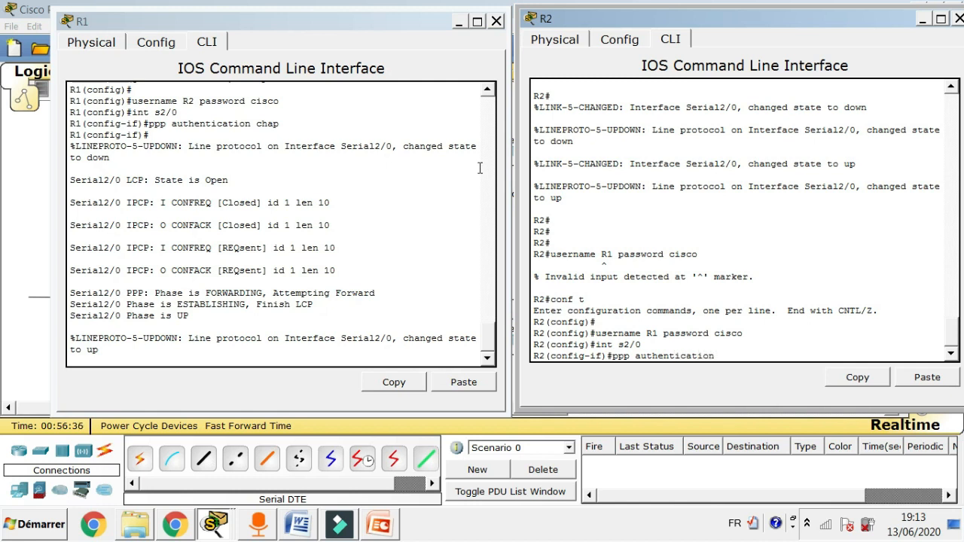
pyautogui.write(' chap')
pyautogui.press('Return')
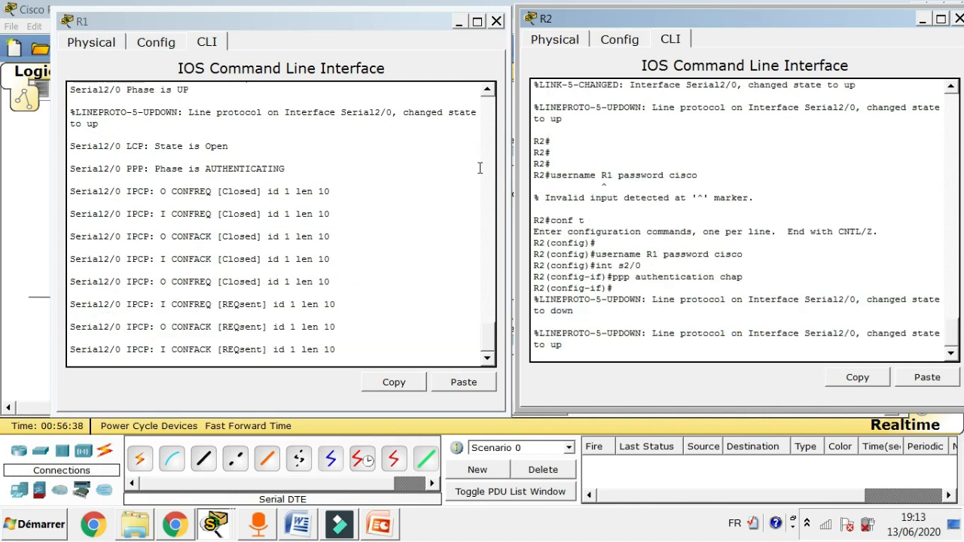
pyautogui.click(419, 339)
pyautogui.press('Return')
pyautogui.press('Return')
pyautogui.press('Return')
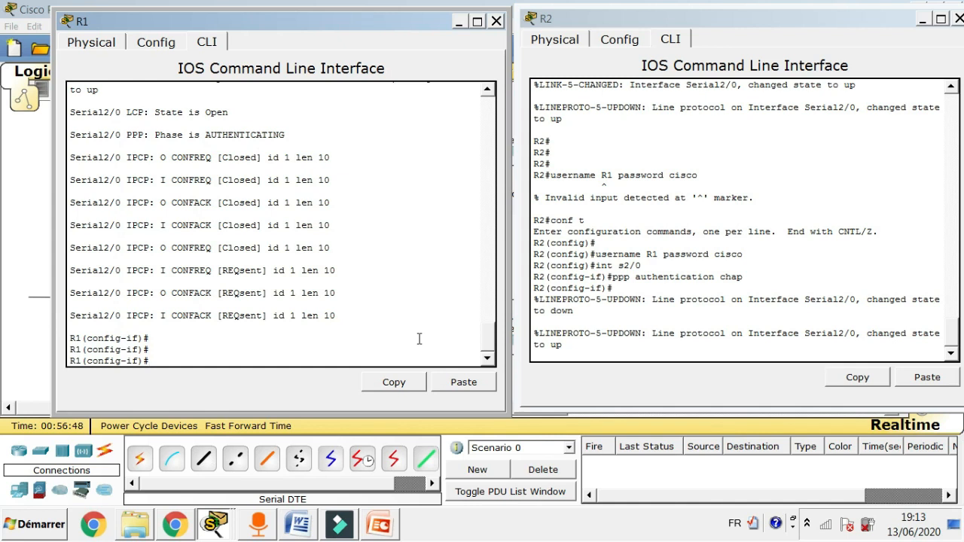
# On R1, leave configuration mode with 'end' and run 'undebug all'.
pyautogui.write('end')
pyautogui.press('Return')
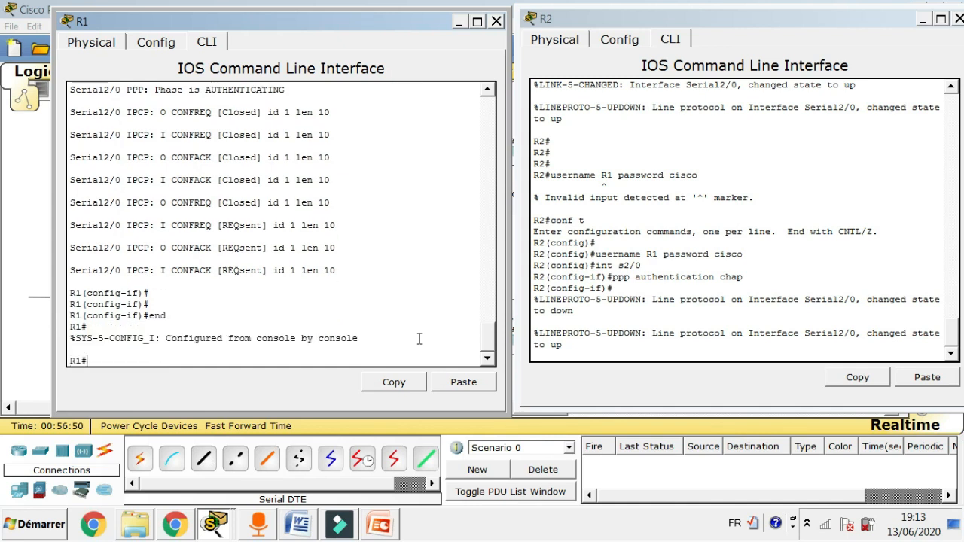
pyautogui.press('Return')
pyautogui.press('Return')
pyautogui.write('undeb')
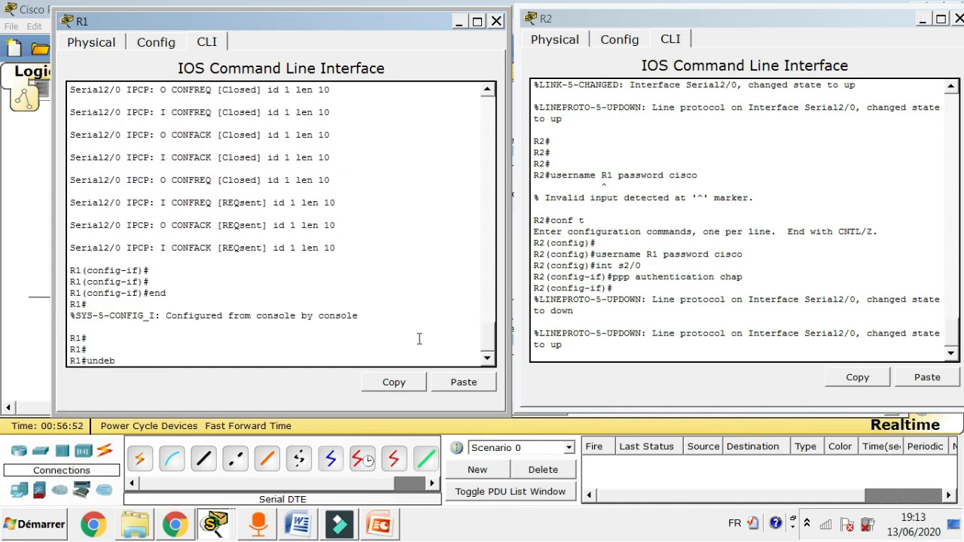
pyautogui.write('ug all')
pyautogui.press('Return')
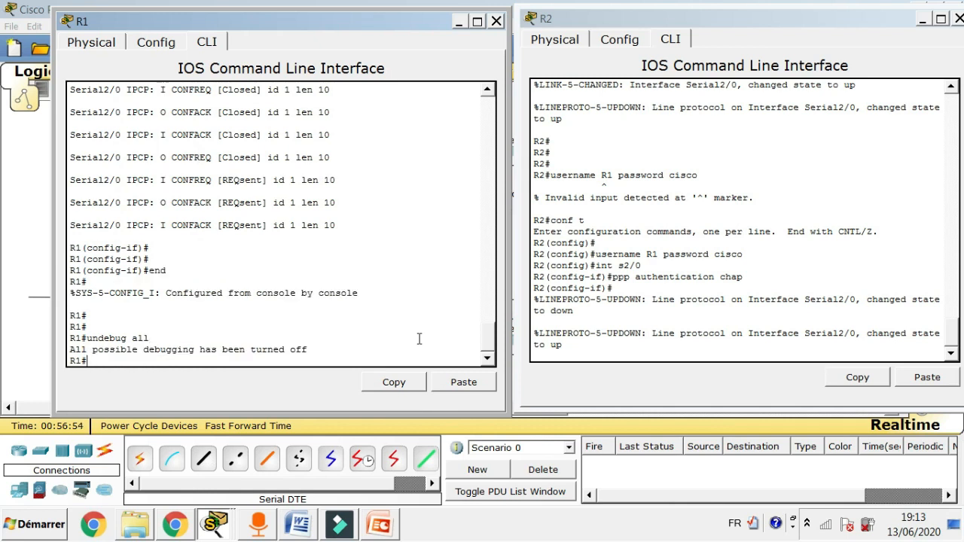
# On R2, leave configuration mode with 'end' and run 'undebug all'.
pyautogui.click(593, 345)
pyautogui.press('Return')
pyautogui.press('Return')
pyautogui.press('Return')
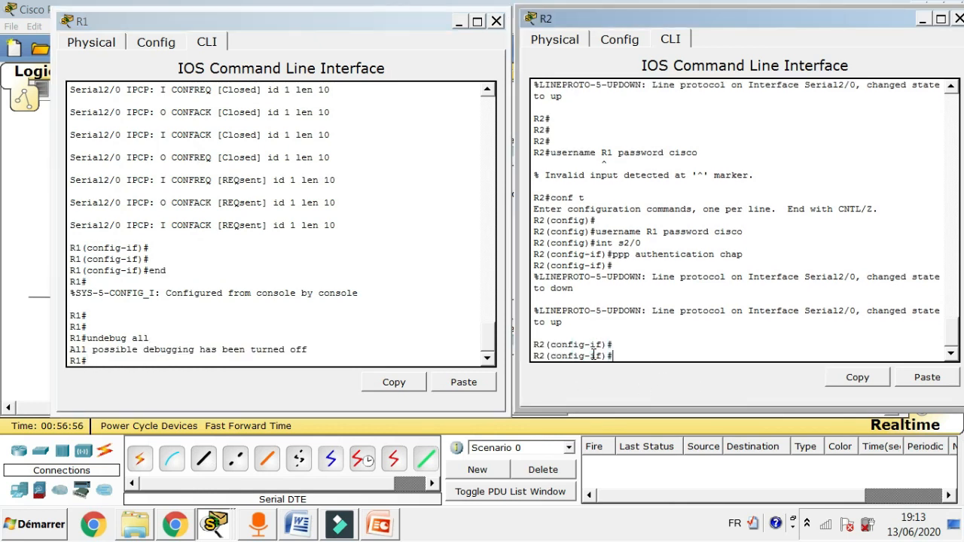
pyautogui.write('end')
pyautogui.press('Return')
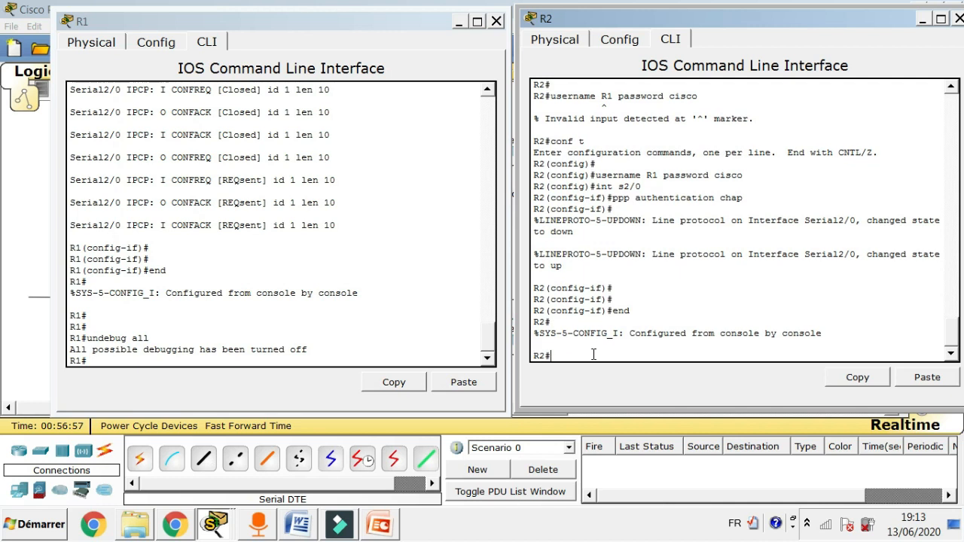
pyautogui.press('Return')
pyautogui.write('undebu')
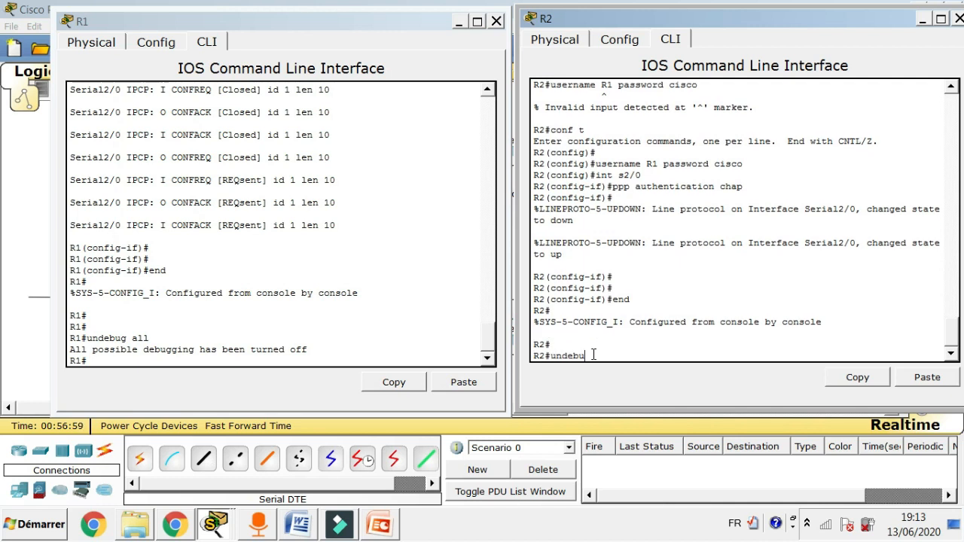
pyautogui.write('g all')
pyautogui.press('Return')
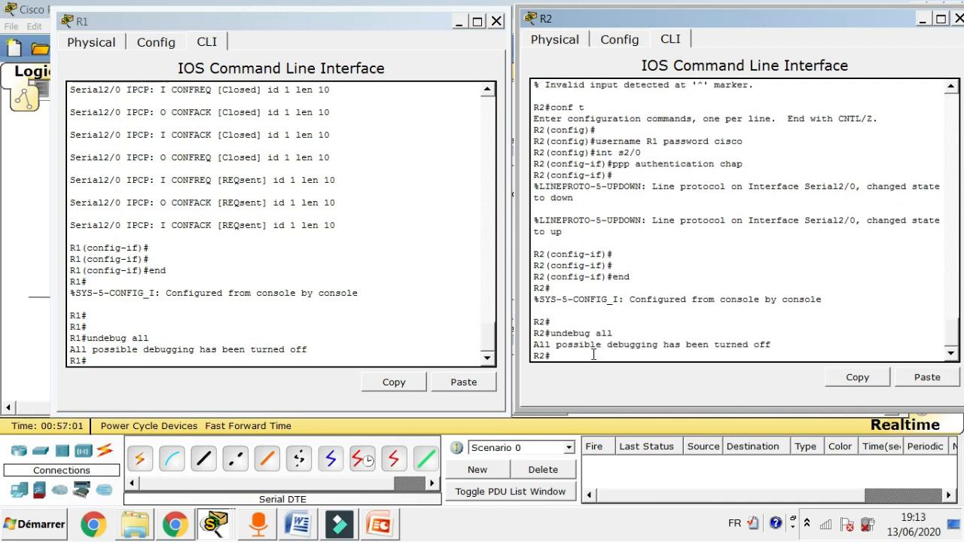
# Scroll through R1's console output.
pyautogui.click(486, 338)
pyautogui.moveTo(486, 337); pyautogui.dragTo(491, 283)
pyautogui.moveTo(491, 270); pyautogui.dragTo(491, 308)
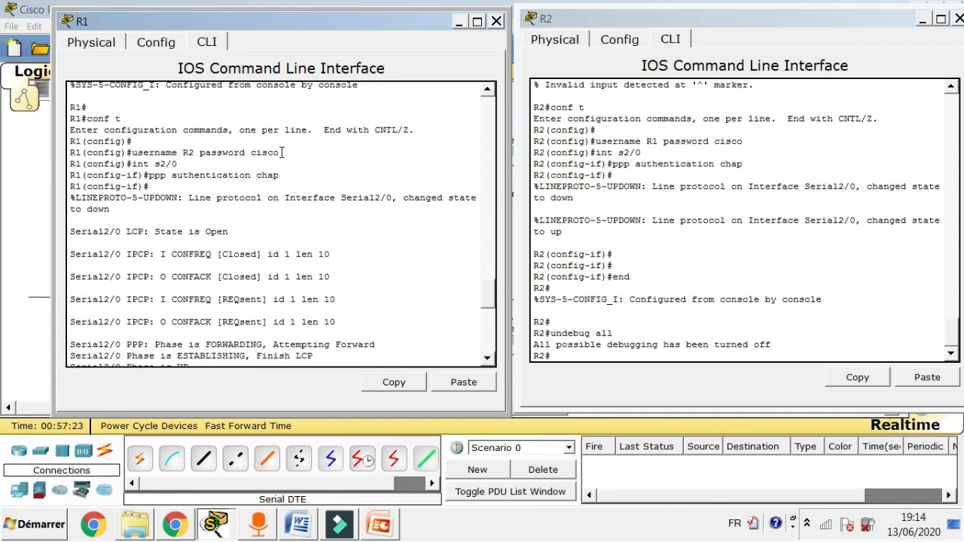
pyautogui.moveTo(489, 297)
pyautogui.mouseDown()
pyautogui.moveTo(491, 327)
pyautogui.moveTo(492, 297)
pyautogui.mouseUp()
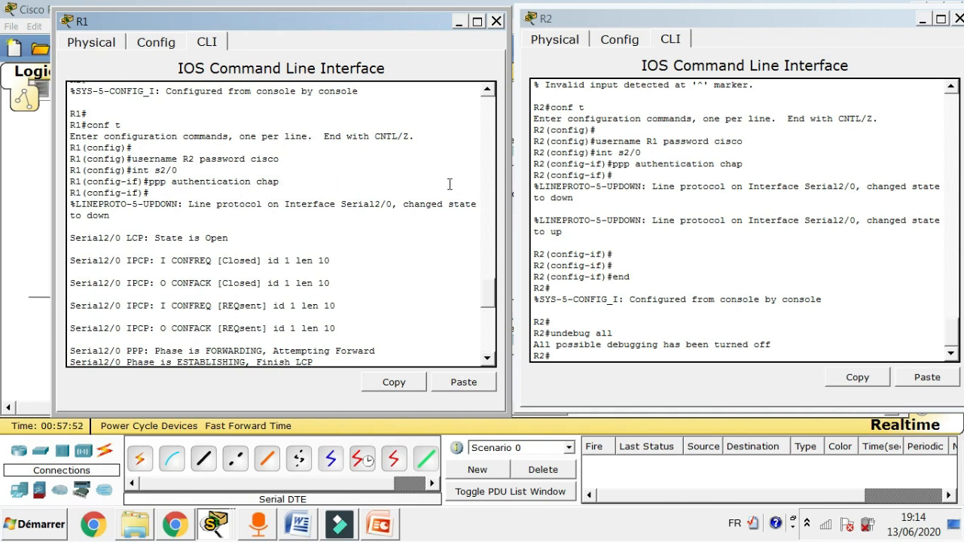
pyautogui.moveTo(484, 295); pyautogui.dragTo(488, 374)
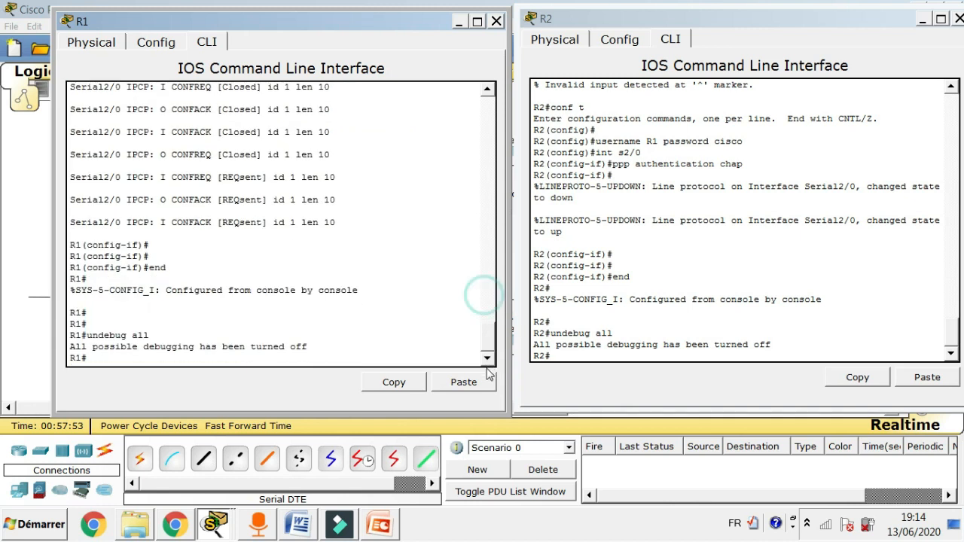
# Run 'debug ppp negotiation' on both R1 and R2.
pyautogui.click(130, 359)
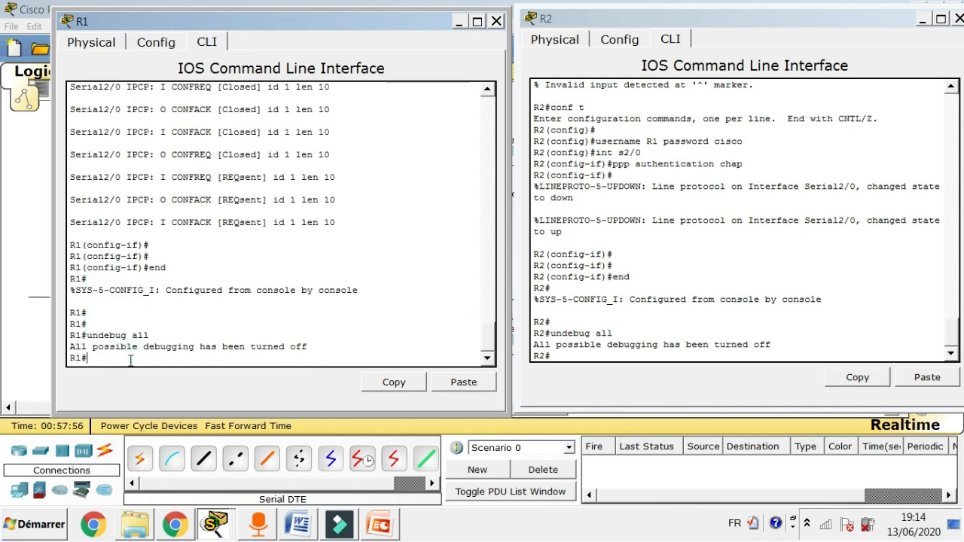
pyautogui.write('debug ppp negotiation')
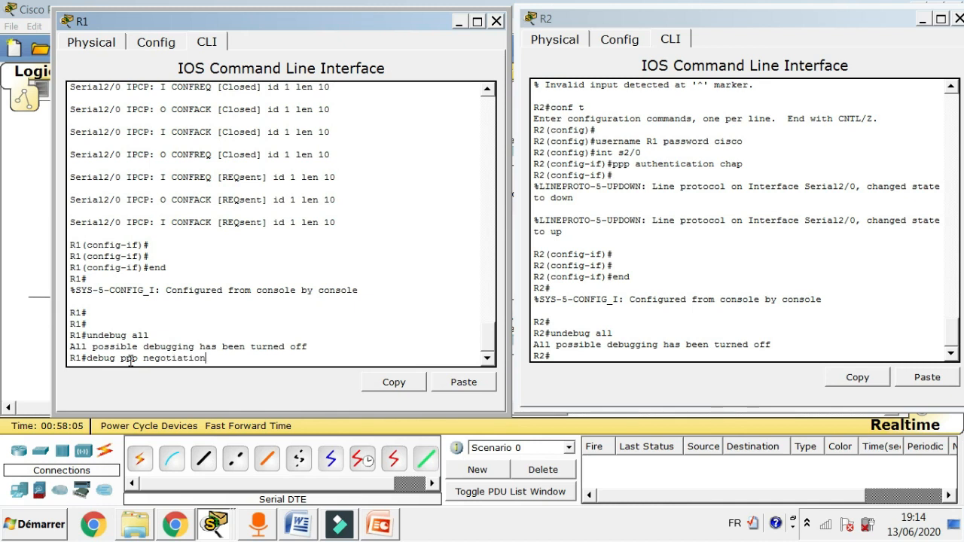
pyautogui.press('Return')
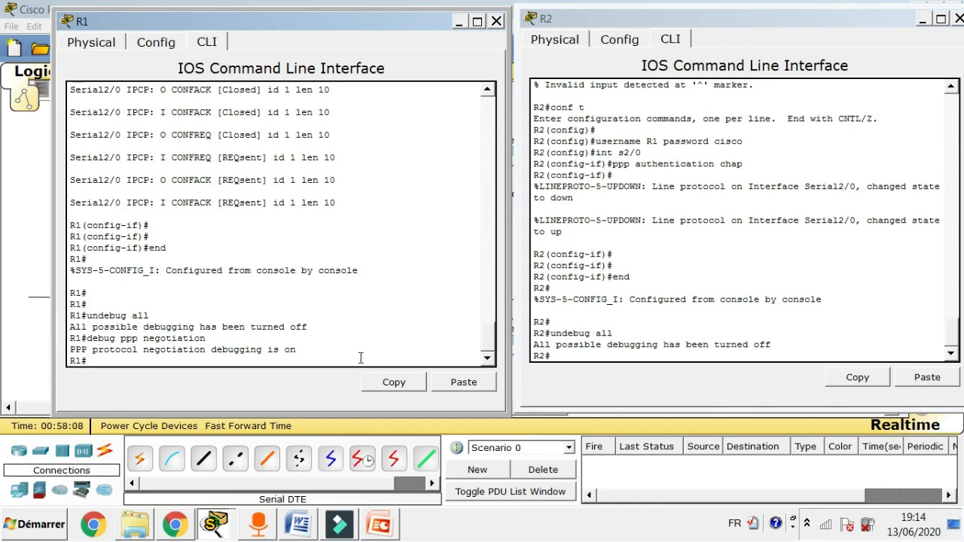
pyautogui.click(562, 357)
pyautogui.write('ppp')
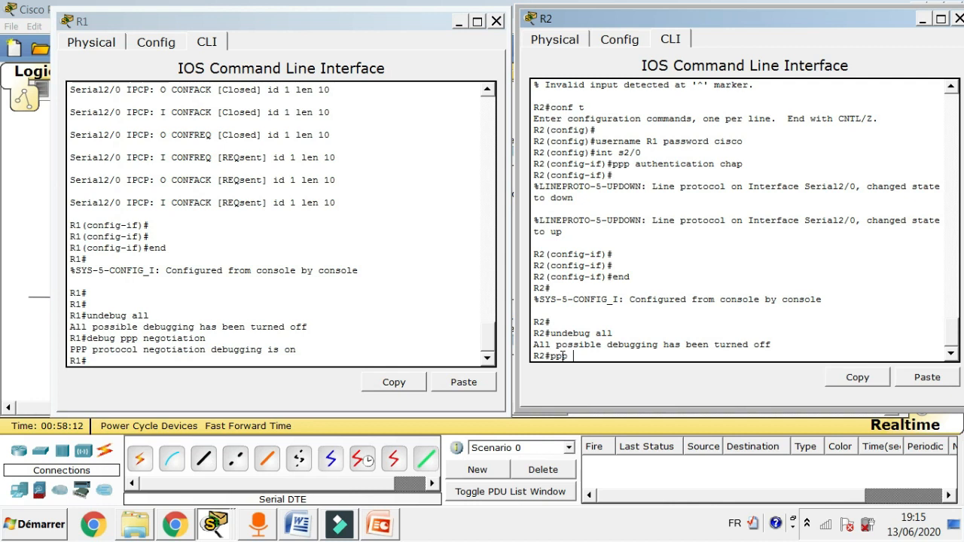
pyautogui.press('BackSpace')
pyautogui.press('BackSpace')
pyautogui.press('BackSpace')
pyautogui.press('BackSpace')
pyautogui.write('debug ppp negotiation')
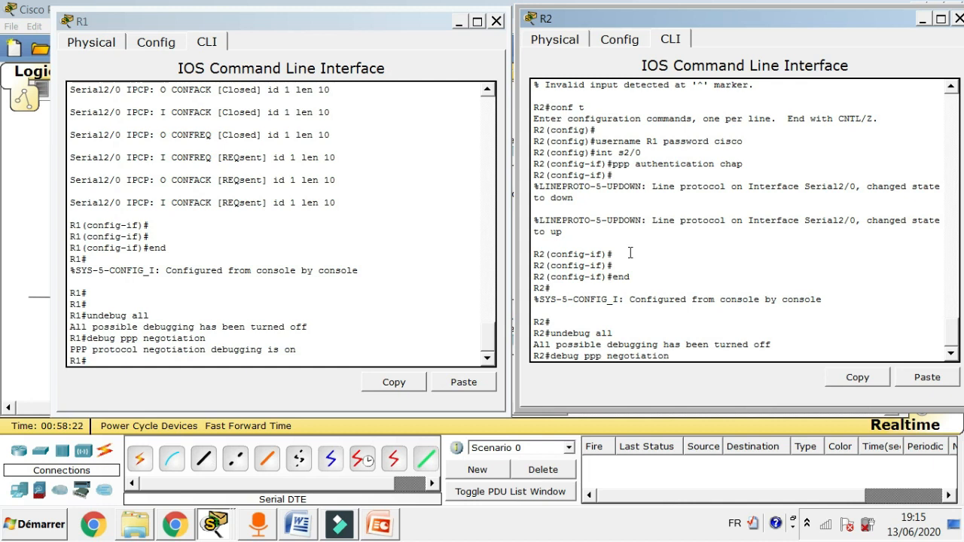
pyautogui.press('Return')
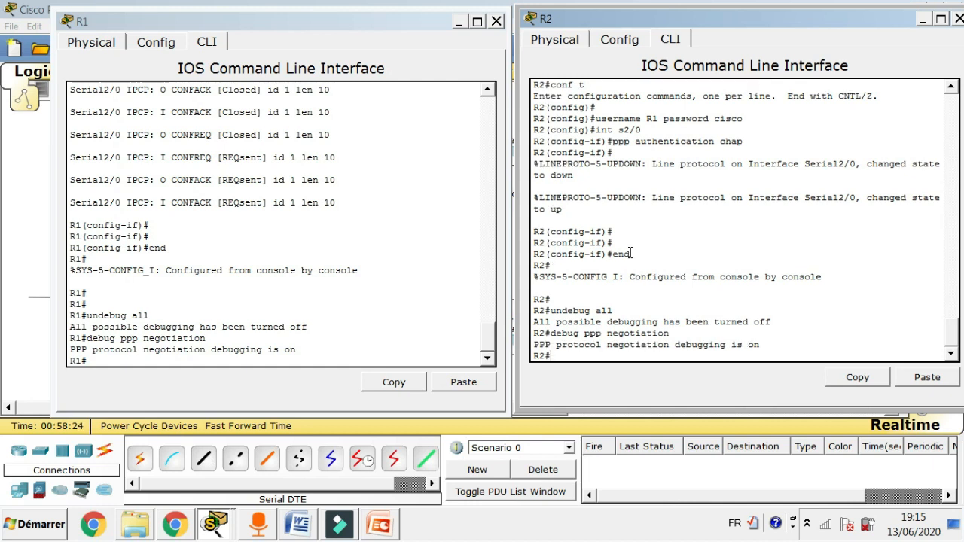
# Put R1 back into global configuration mode with conf t.
pyautogui.click(134, 365)
pyautogui.write('conf t')
pyautogui.press('Return')
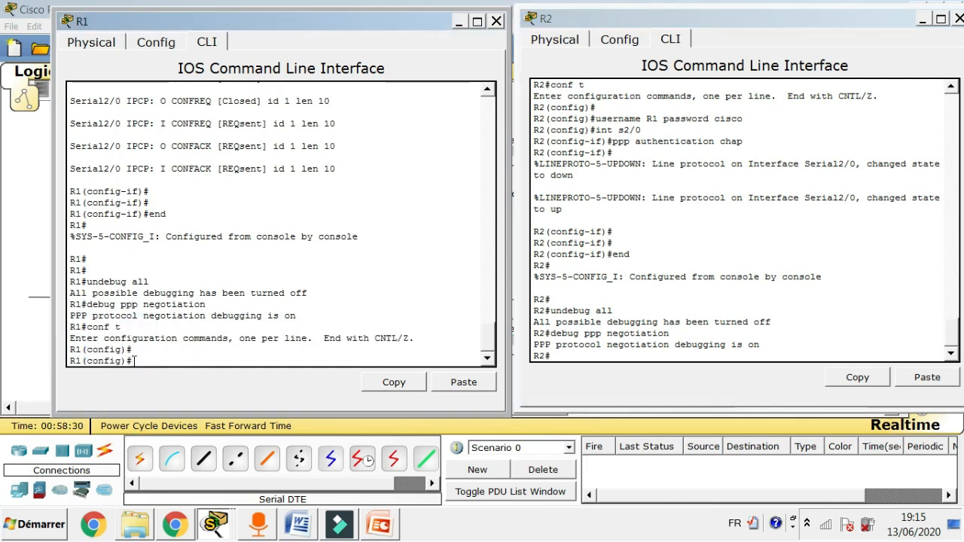
# On R1, shut down and re-enable Serial2/0 to trigger the PPP CHAP negotiation output.
pyautogui.write('int s')
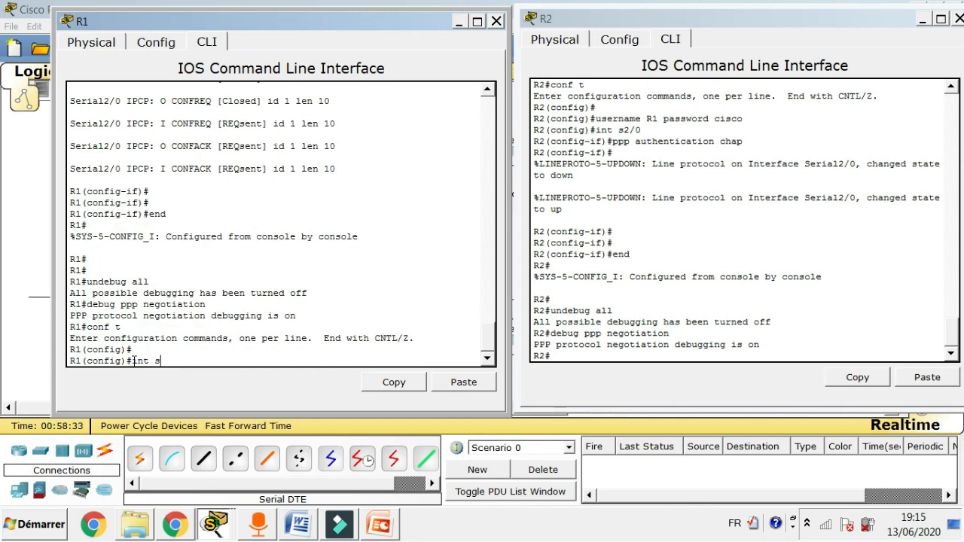
pyautogui.write('2/0')
pyautogui.press('Return')
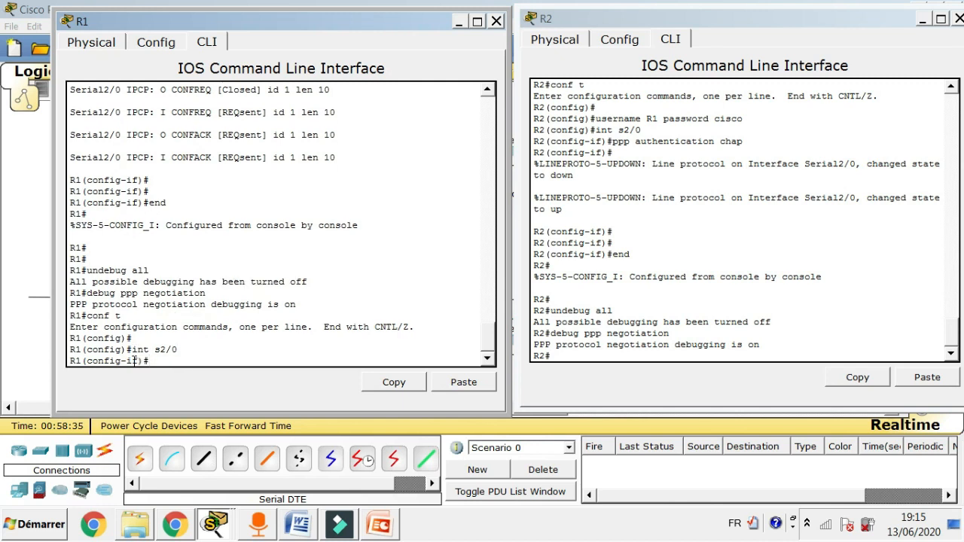
pyautogui.write('sh')
pyautogui.press('Return')
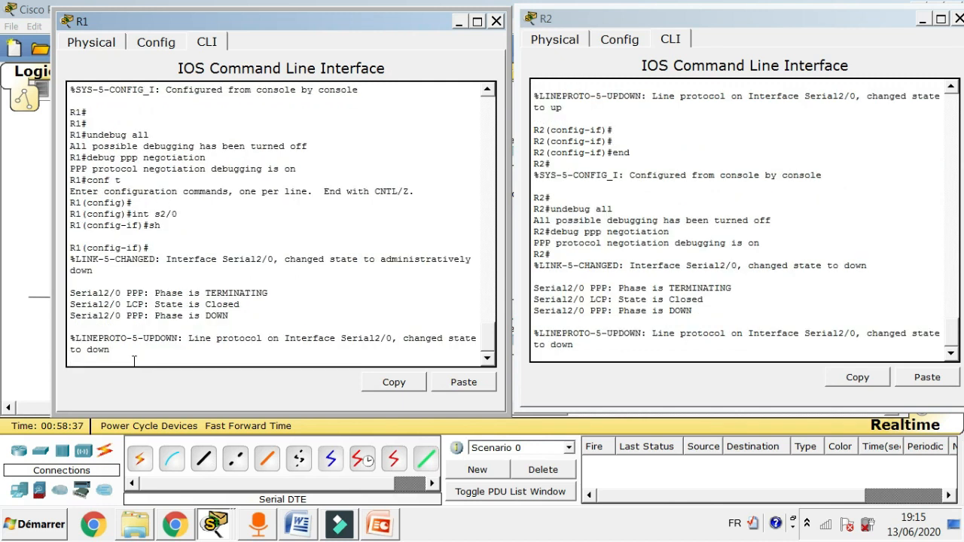
pyautogui.write('no sh')
pyautogui.press('Return')
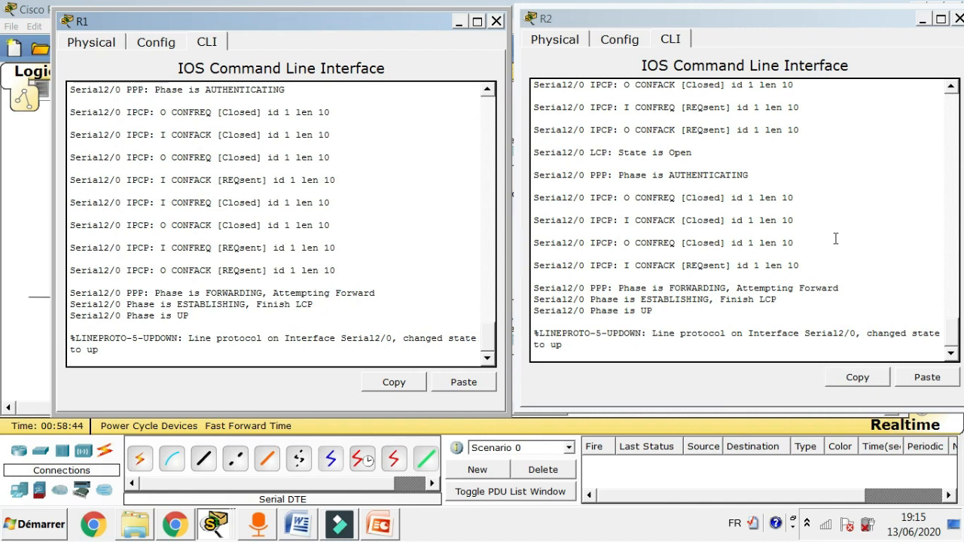
pyautogui.click(492, 342)
pyautogui.moveTo(492, 342)
pyautogui.mouseDown()
pyautogui.moveTo(496, 316)
pyautogui.moveTo(497, 334)
pyautogui.mouseUp()
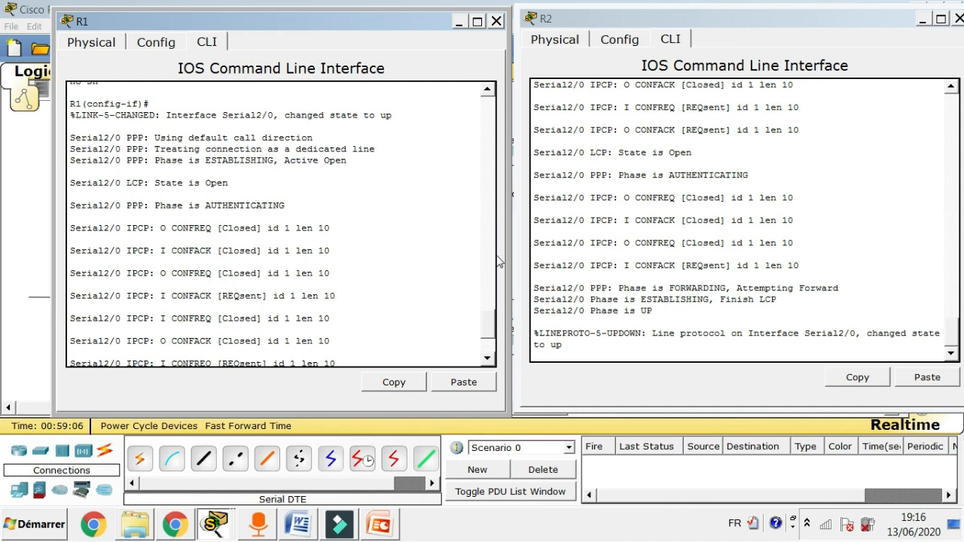
pyautogui.scroll(-2, 491, 317)
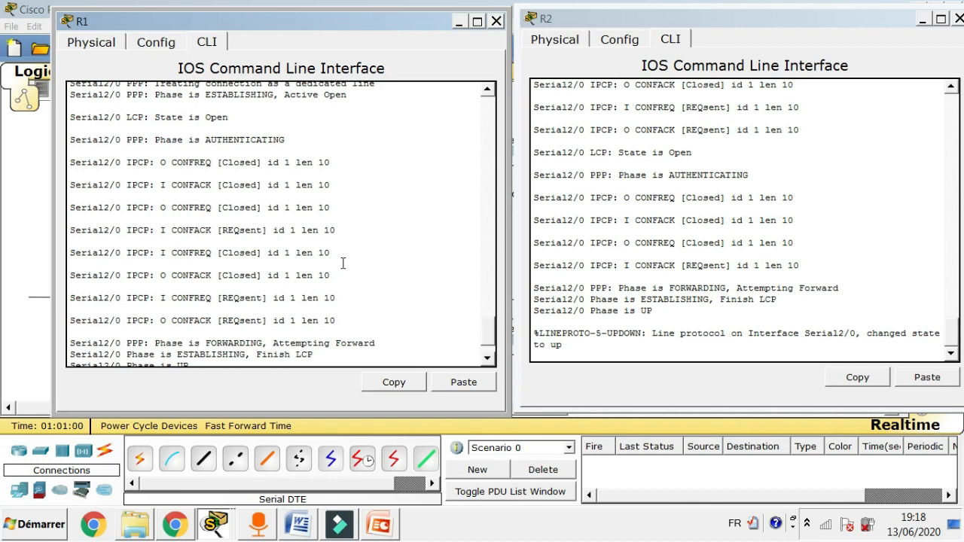
# Bring the topology workspace forward and return from delete mode to the Select tool.
pyautogui.click(39, 354)
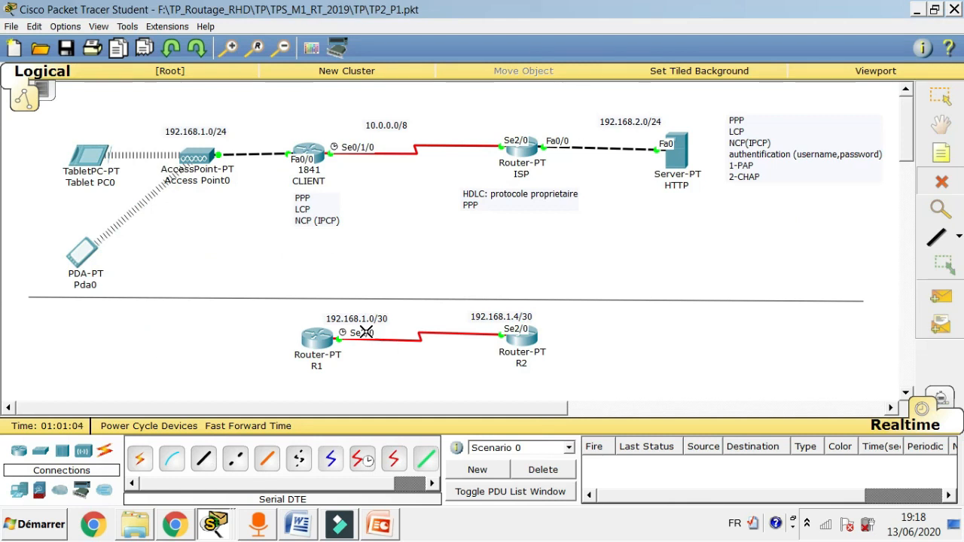
pyautogui.press('Escape')
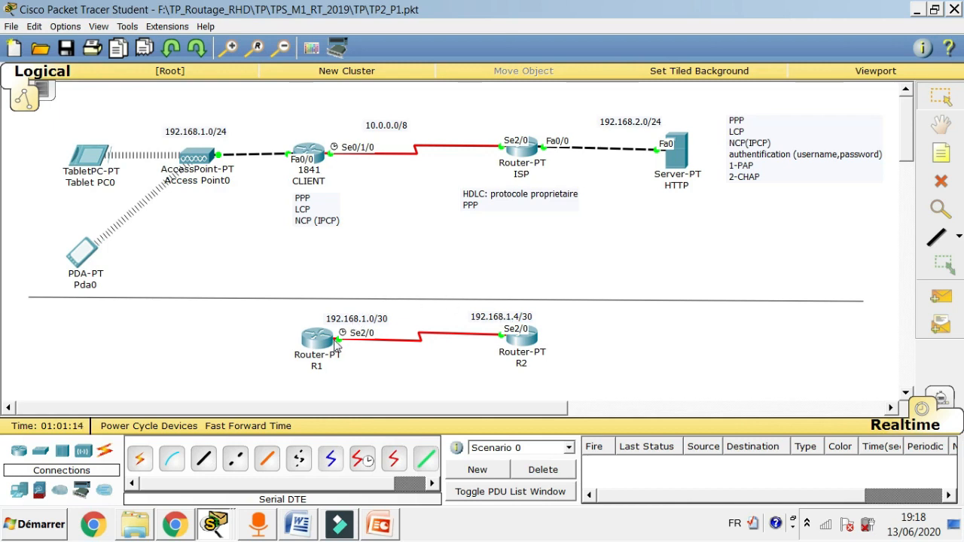
pyautogui.moveTo(338, 347)
# Exit configuration mode on R1 and run show ip route to list its Serial2/0 connected routes.
pyautogui.click(320, 348)
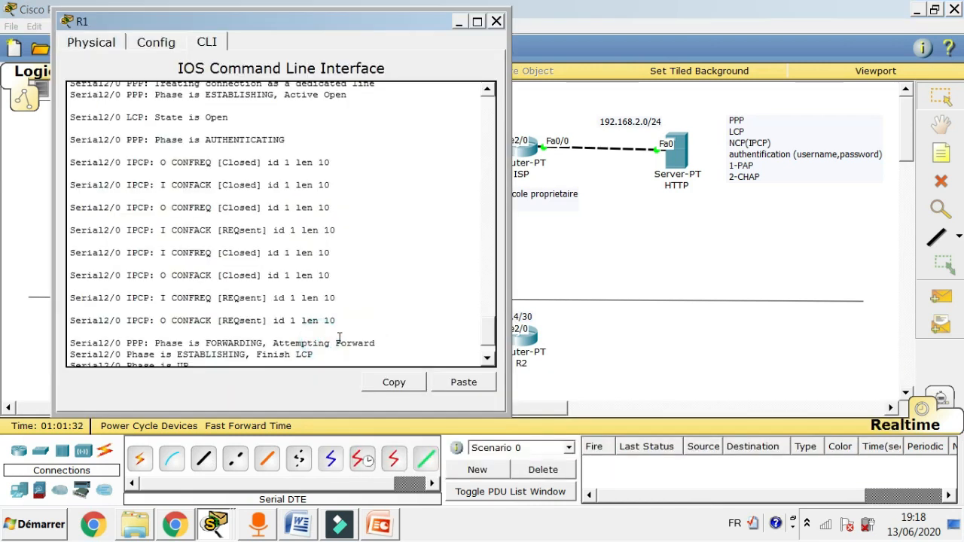
pyautogui.press('Return')
pyautogui.press('Return')
pyautogui.write('end')
pyautogui.press('Return')
pyautogui.press('Return')
pyautogui.press('Return')
pyautogui.write('sh')
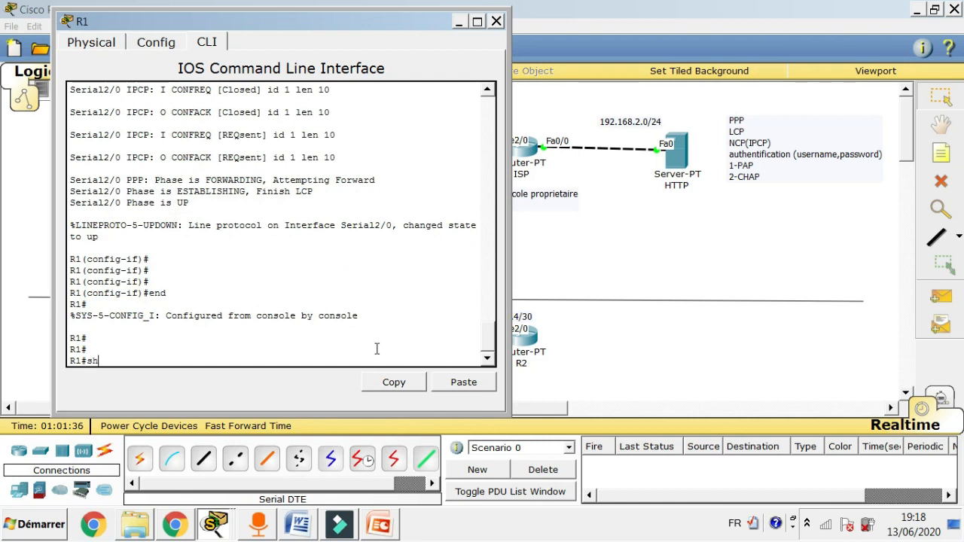
pyautogui.write(' ip route')
pyautogui.press('Return')
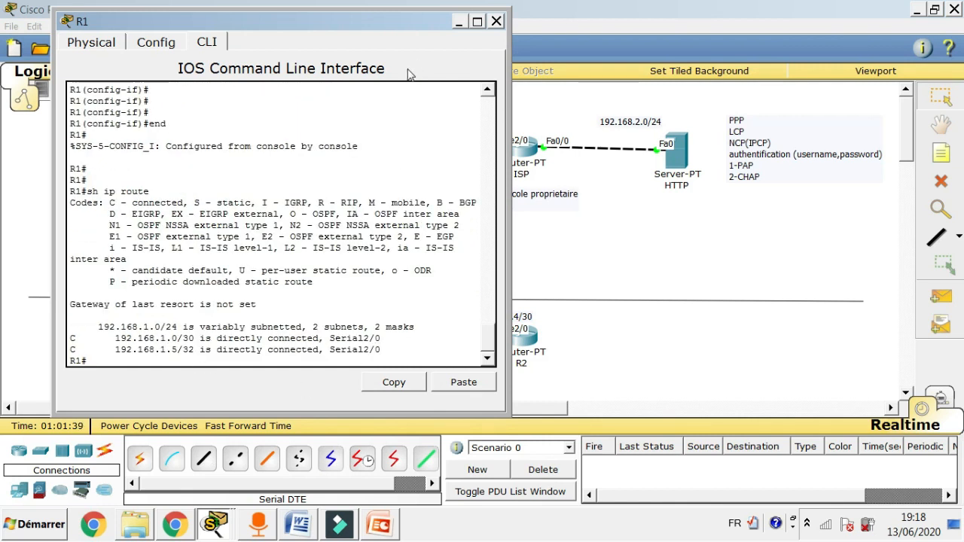
# Move R1's console aside and bring the network topology back to the front.
pyautogui.moveTo(399, 30); pyautogui.dragTo(807, 30)
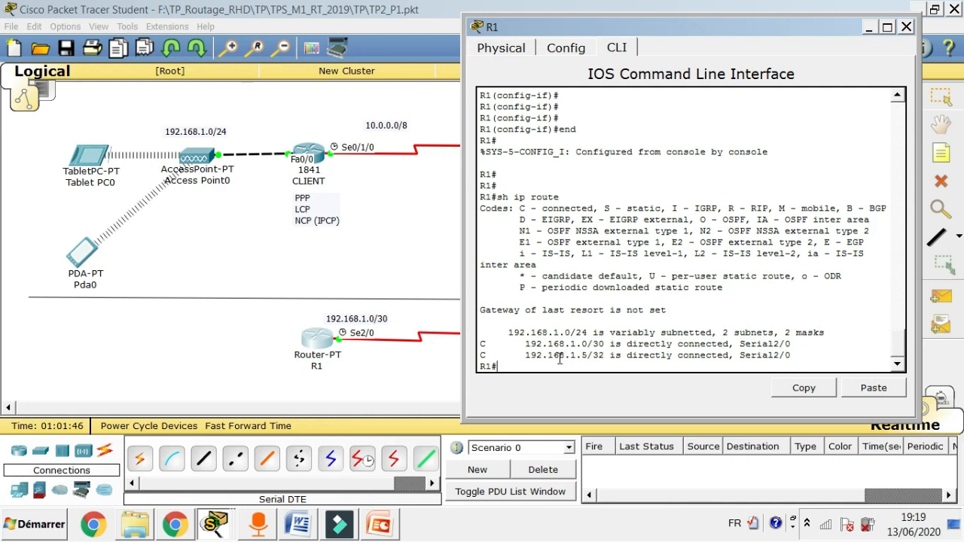
pyautogui.moveTo(899, 348); pyautogui.dragTo(899, 315)
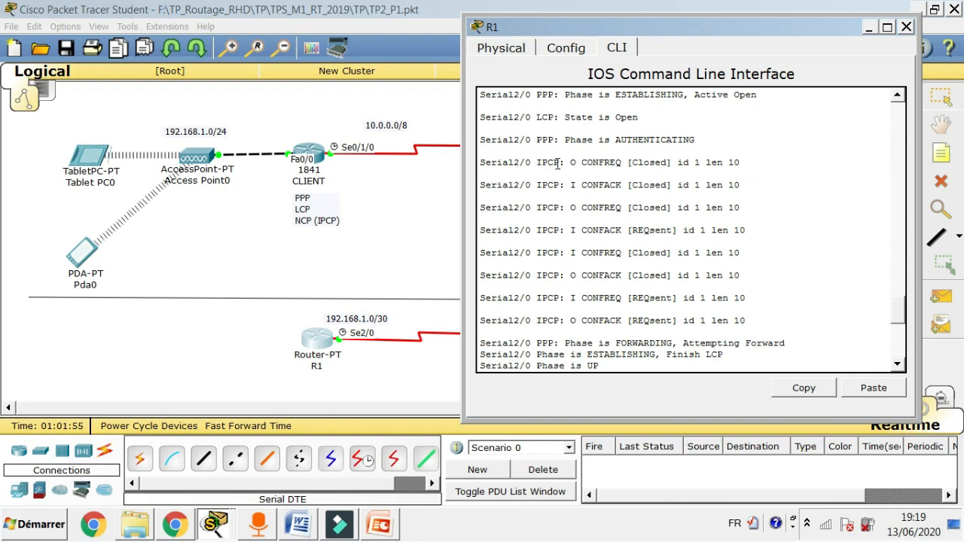
pyautogui.click(413, 371)
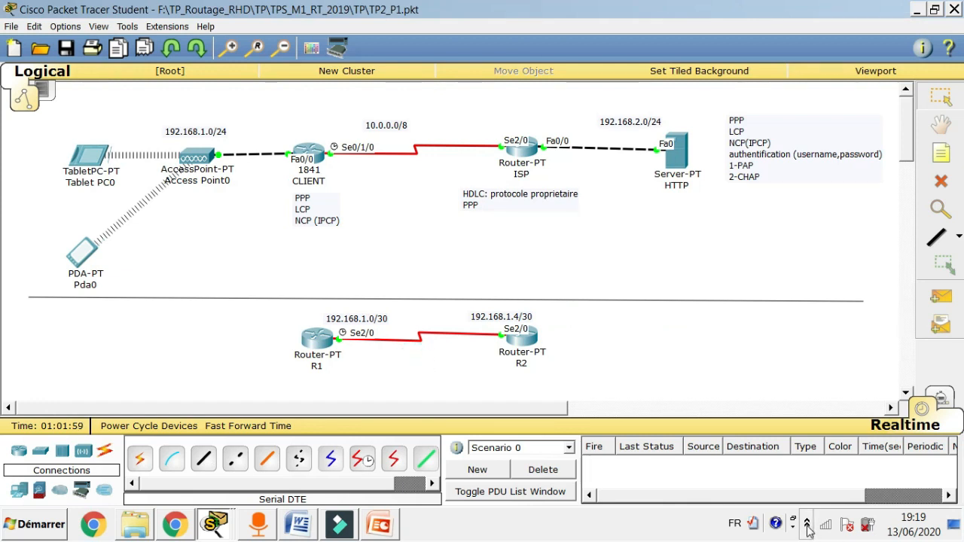